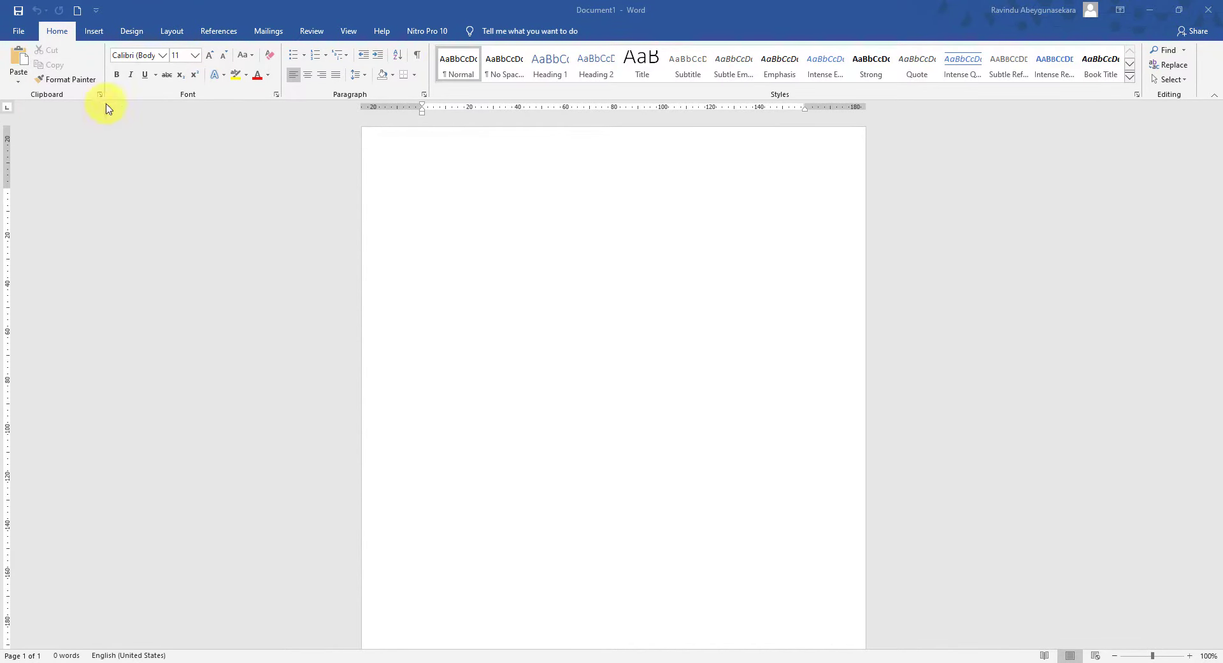
- Set the document's paper size to Letter and switch it to A4 (210 mm x 297 mm)
{"action": "left_click", "coordinate": [171, 34]}
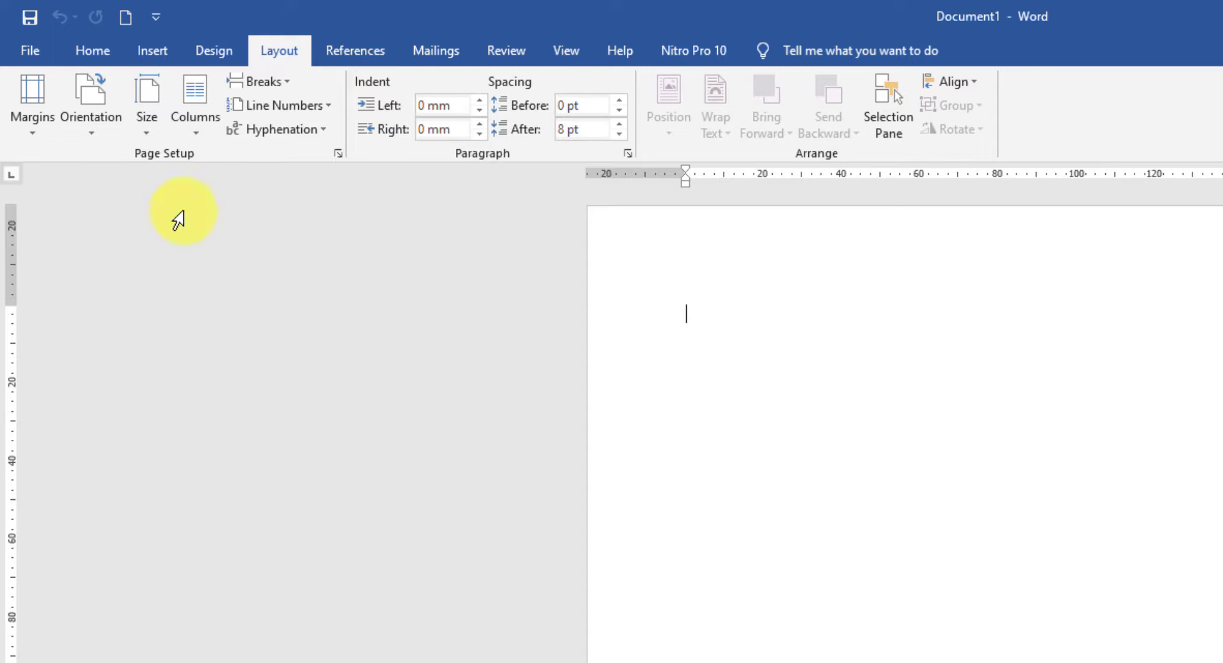
{"action": "left_click", "coordinate": [147, 134]}
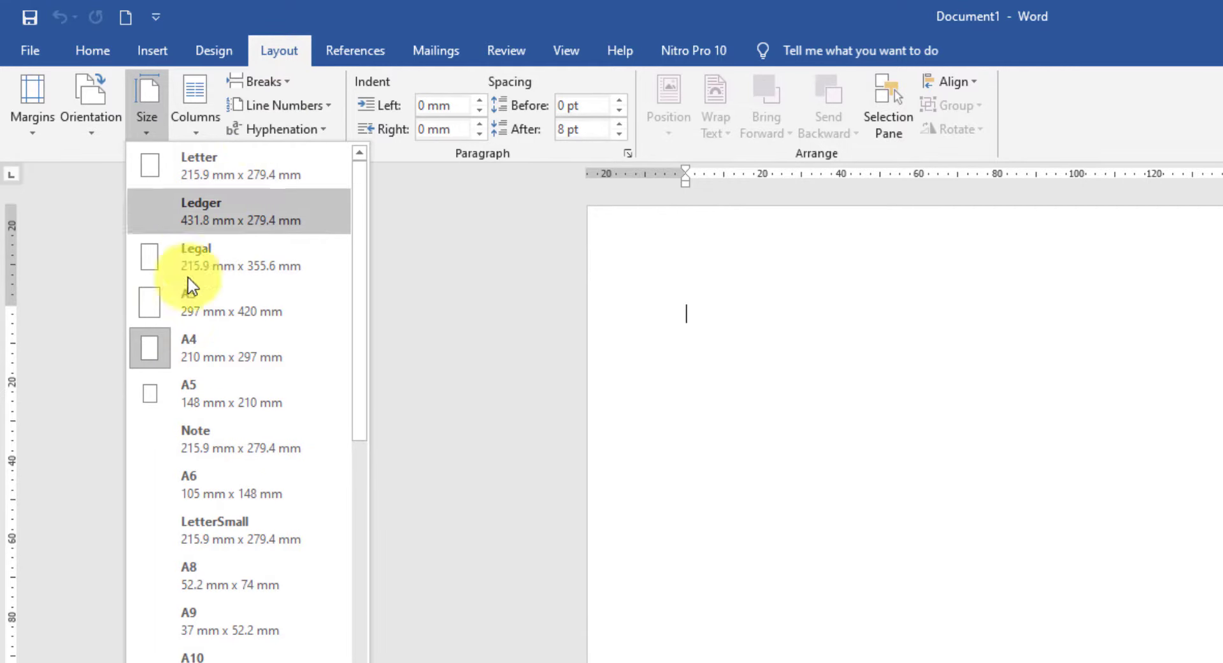
{"action": "left_click", "coordinate": [263, 164]}
{"action": "left_click", "coordinate": [147, 116]}
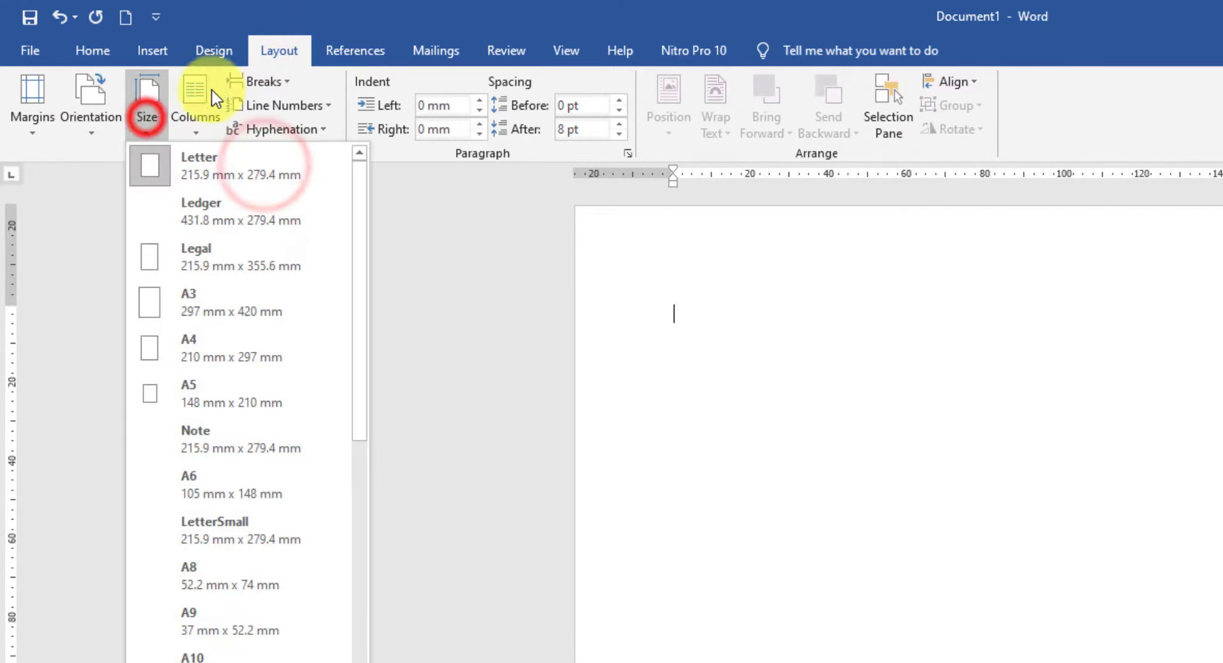
{"action": "left_click", "coordinate": [231, 346]}
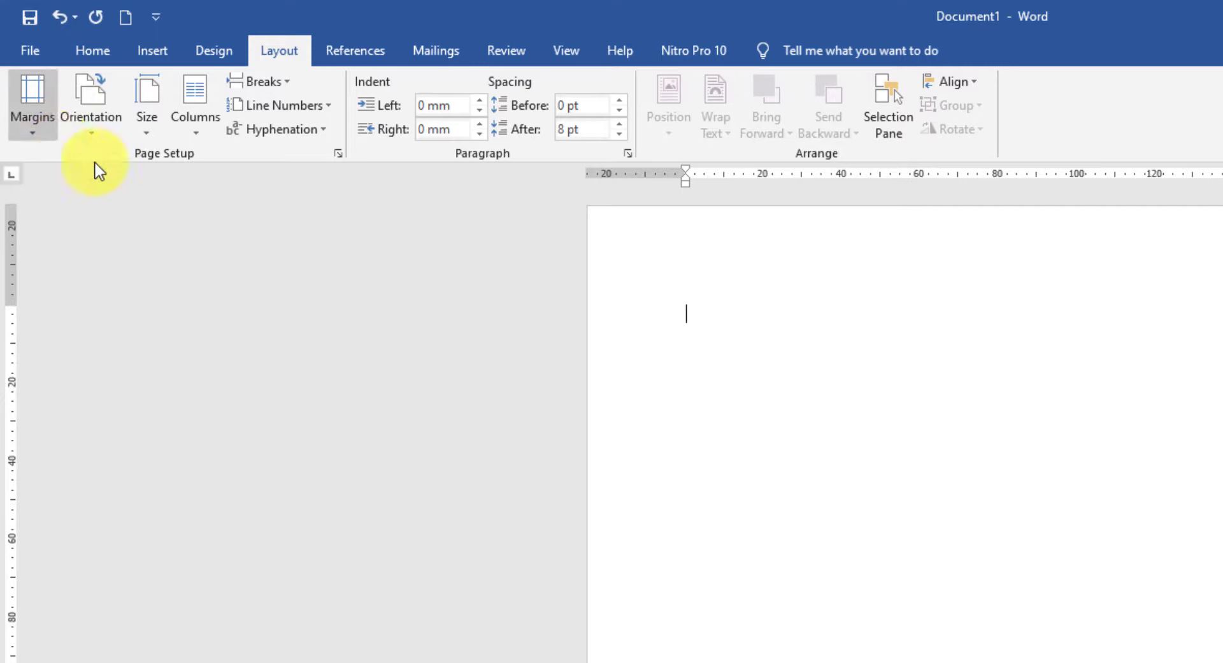
- Review the custom margin settings in Page Setup and leave them without making changes
{"action": "left_click", "coordinate": [44, 83]}
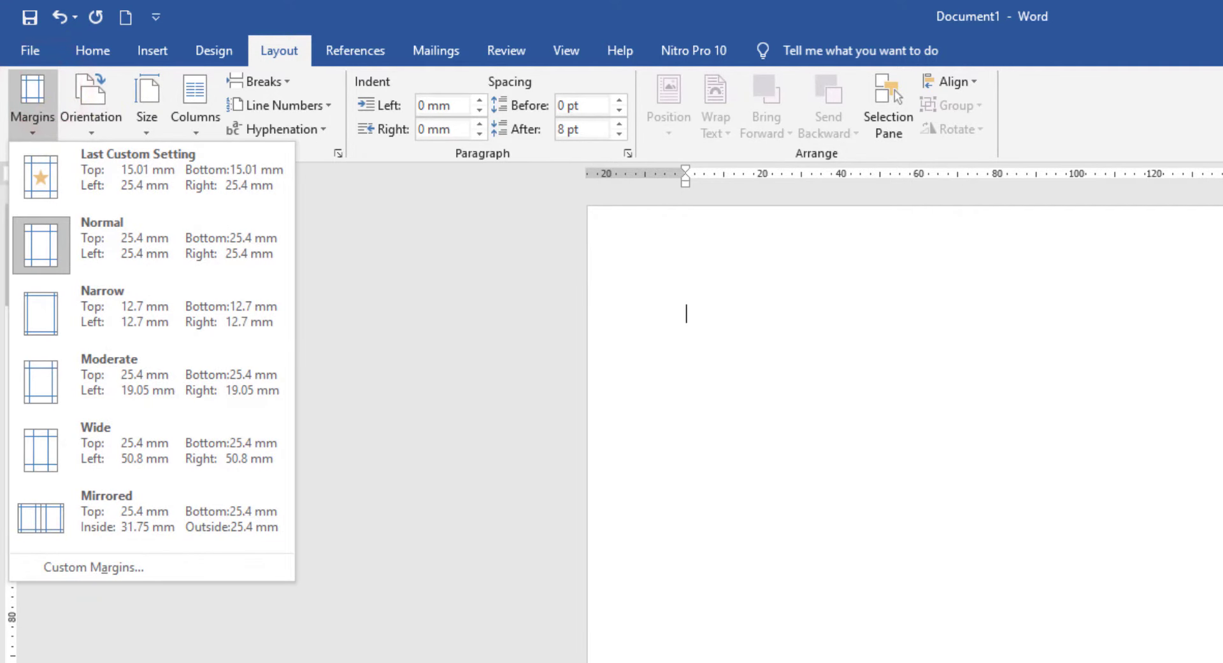
{"action": "left_click", "coordinate": [75, 569]}
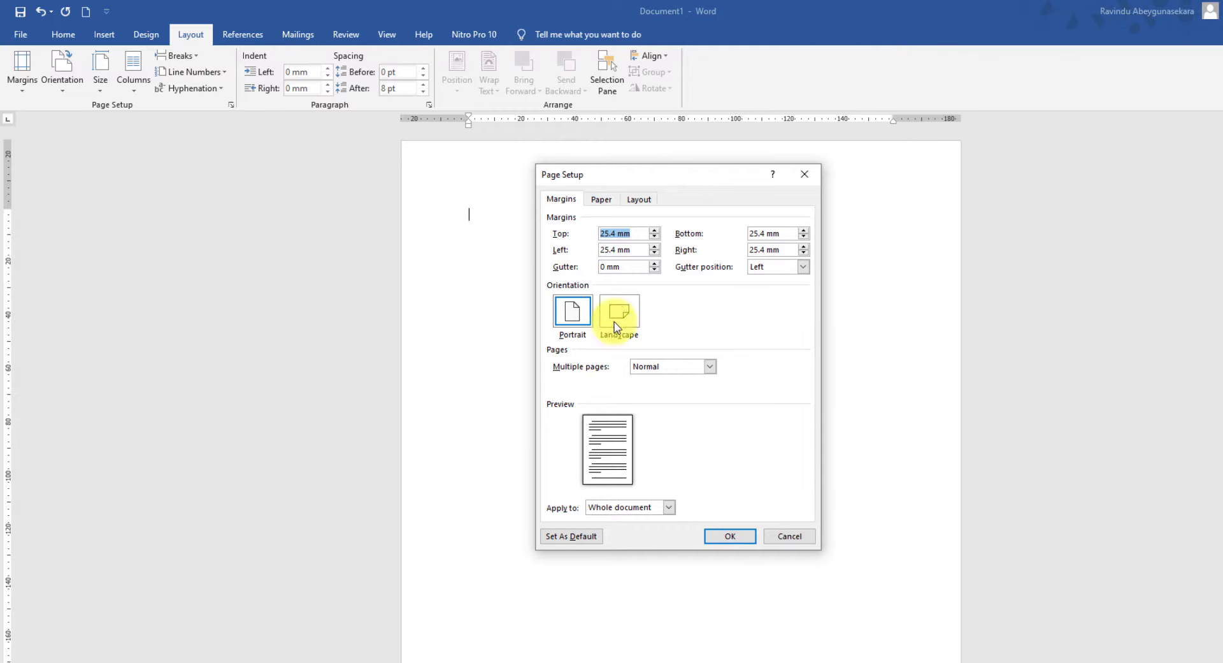
{"action": "left_click", "coordinate": [775, 536]}
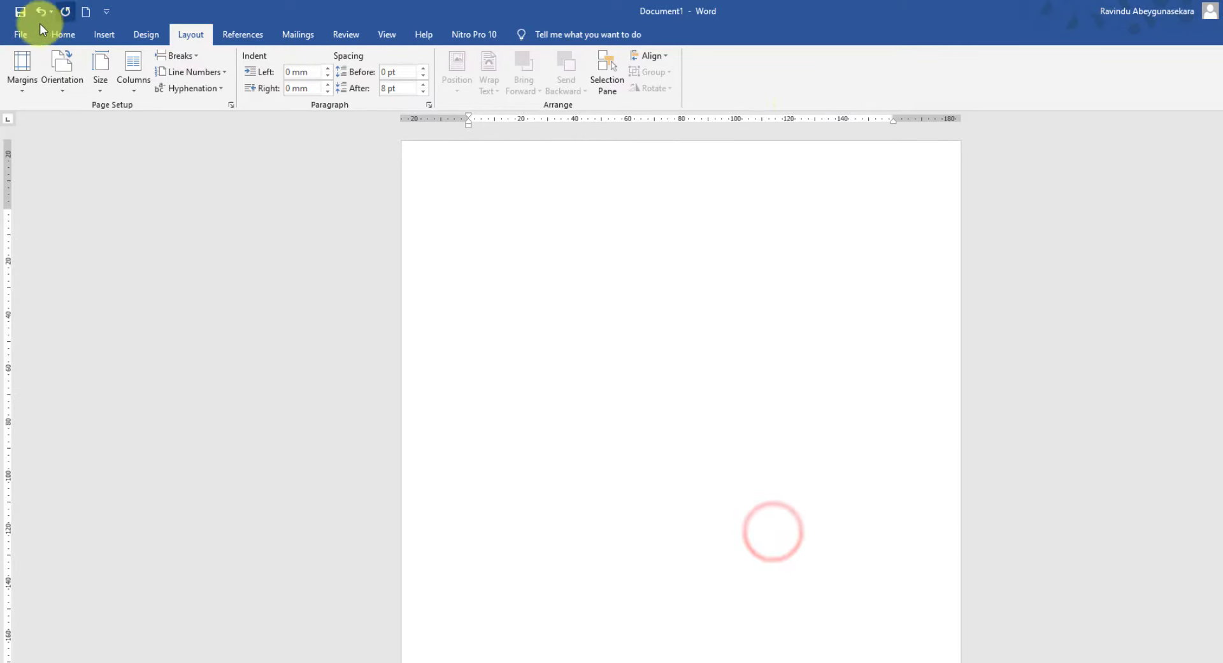
- In the advanced display options, try Inches and Centimeters as measurement units and settle on Millimeters
{"action": "left_click", "coordinate": [21, 35]}
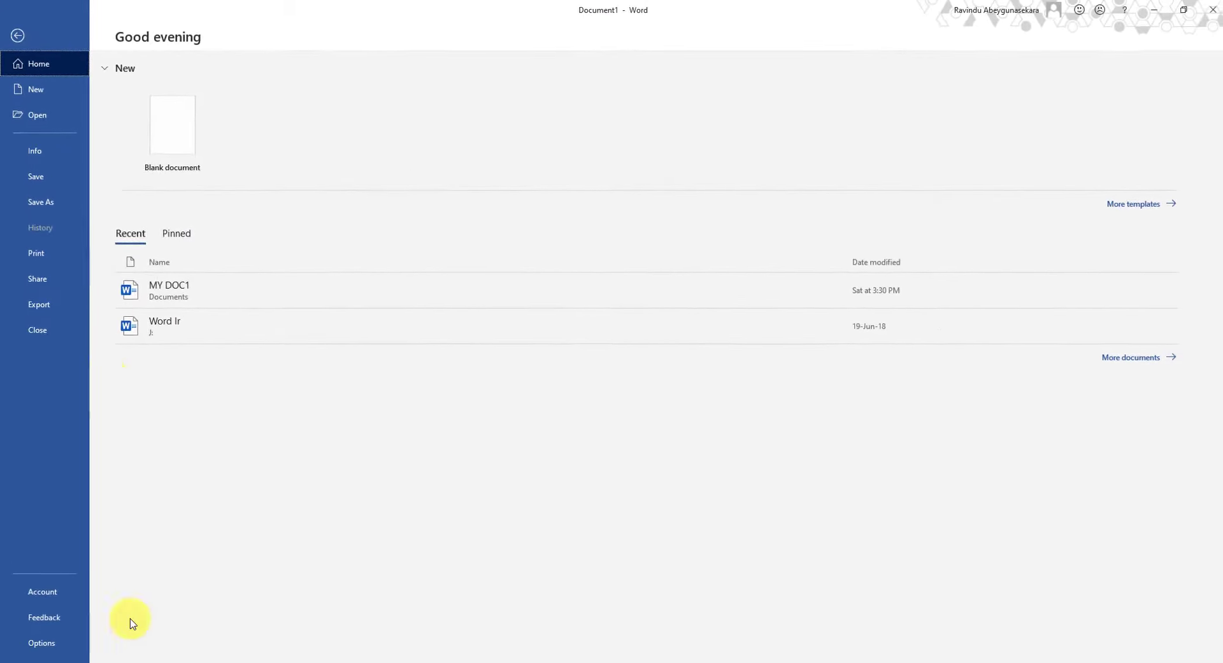
{"action": "left_click", "coordinate": [42, 640]}
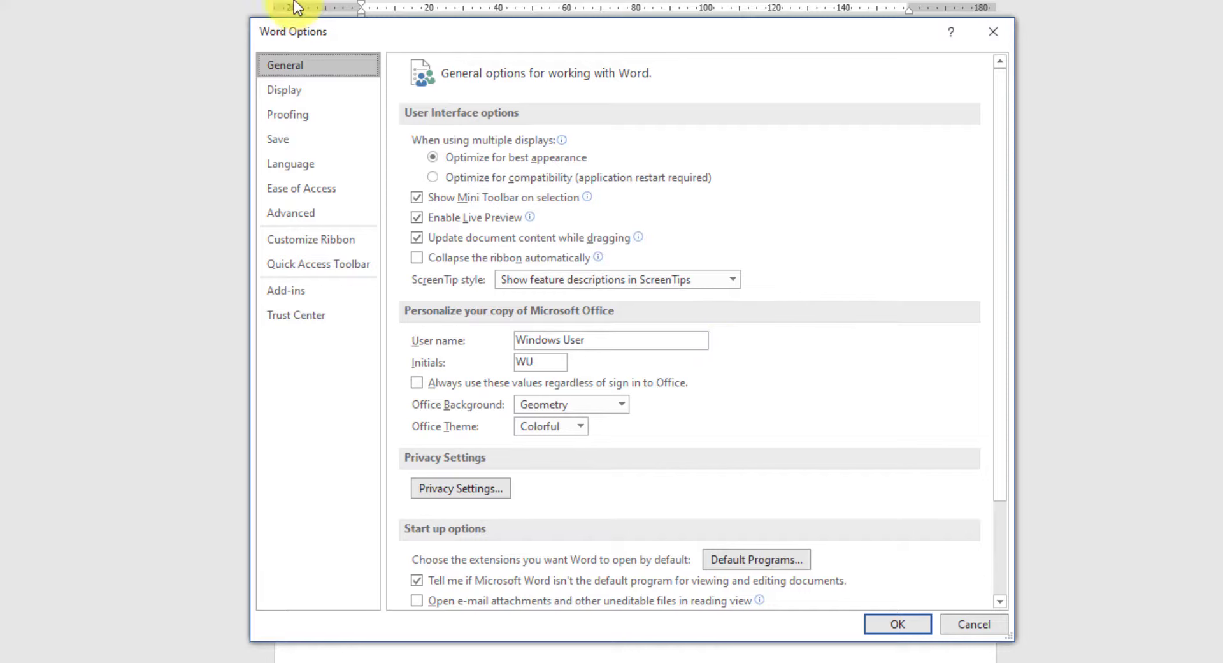
{"action": "left_click", "coordinate": [285, 217]}
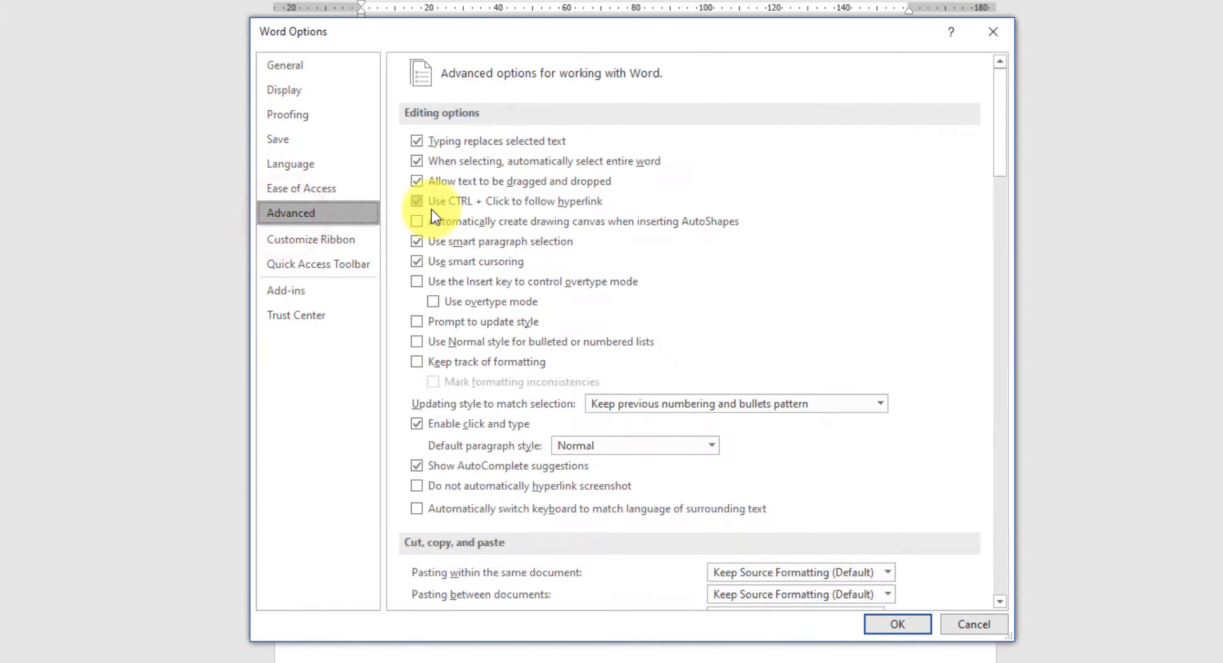
{"action": "scroll", "coordinate": [556, 223], "scroll_direction": "down", "scroll_amount": 4}
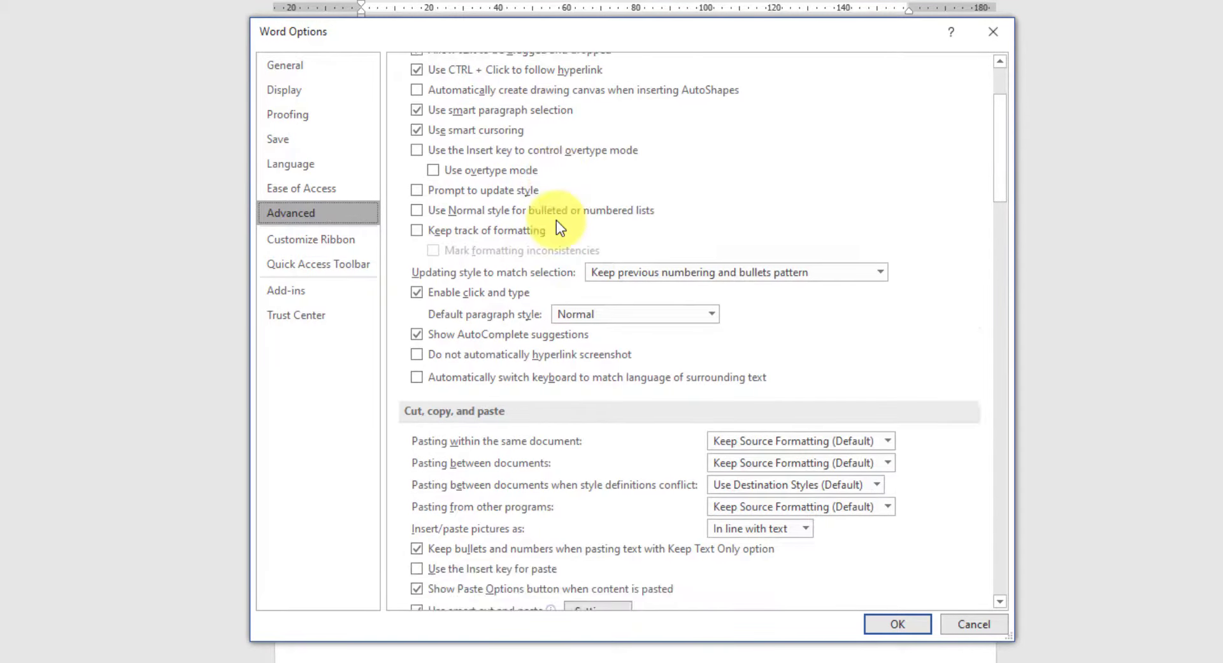
{"action": "scroll", "coordinate": [556, 220], "scroll_direction": "down", "scroll_amount": 7}
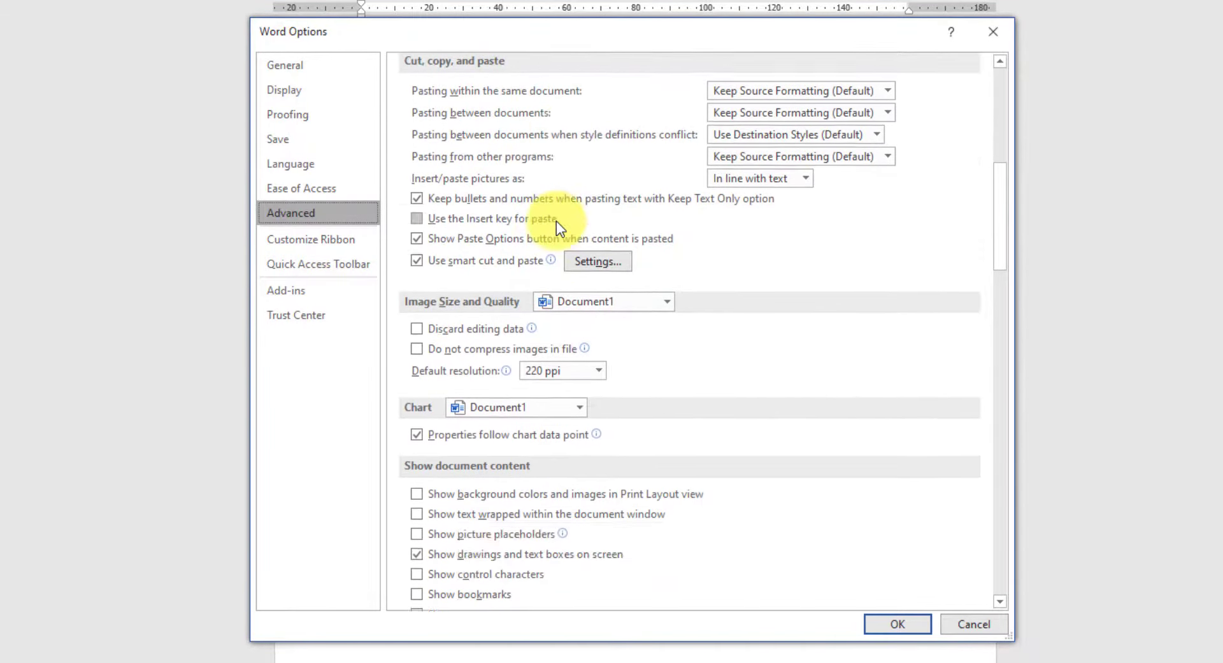
{"action": "scroll", "coordinate": [558, 221], "scroll_direction": "down", "scroll_amount": 4}
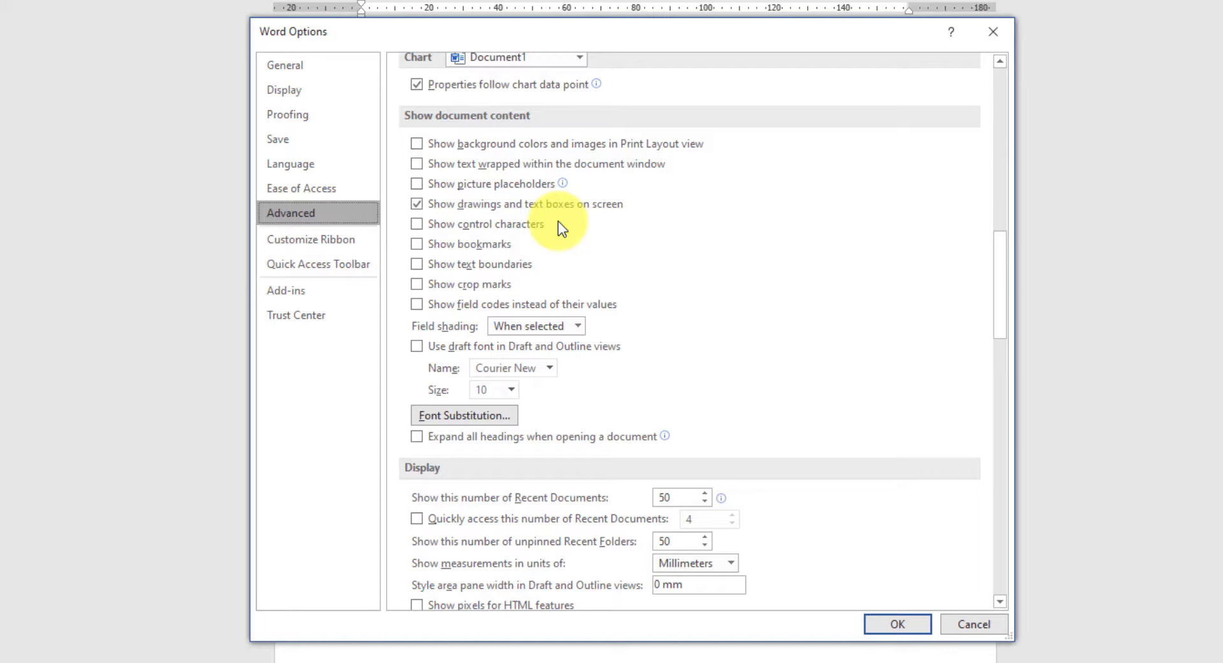
{"action": "scroll", "coordinate": [525, 335], "scroll_direction": "down", "scroll_amount": 2}
{"action": "scroll", "coordinate": [495, 340], "scroll_direction": "down", "scroll_amount": 2}
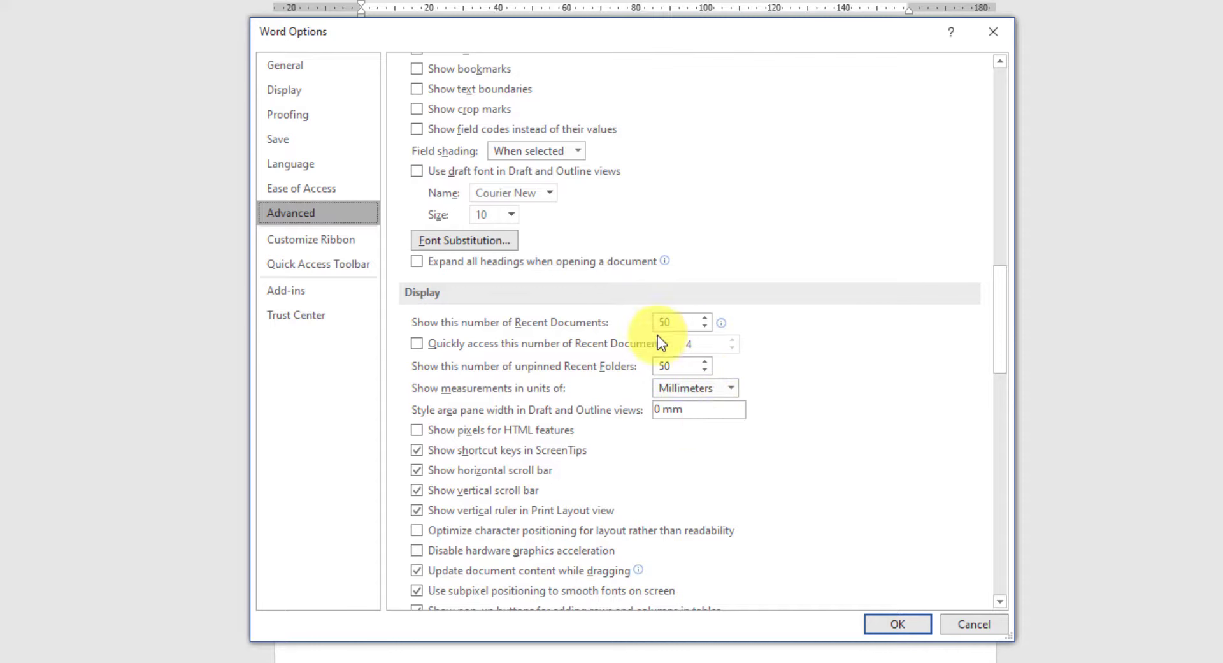
{"action": "left_click", "coordinate": [724, 392]}
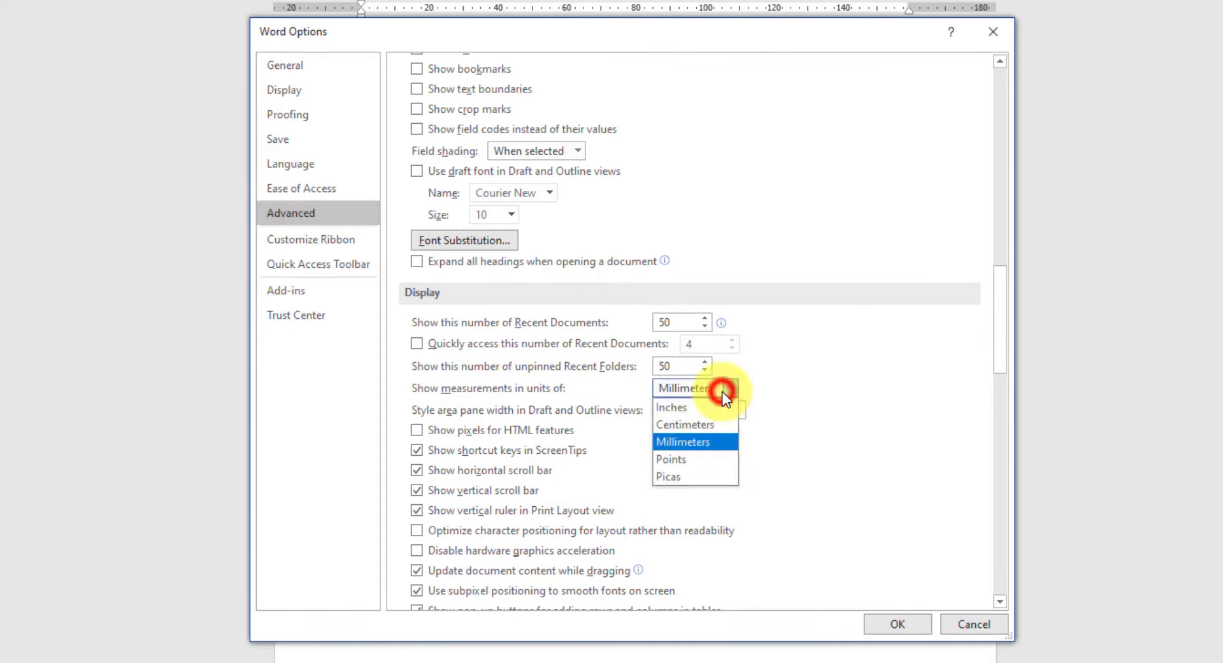
{"action": "left_click", "coordinate": [701, 411]}
{"action": "left_click", "coordinate": [726, 388]}
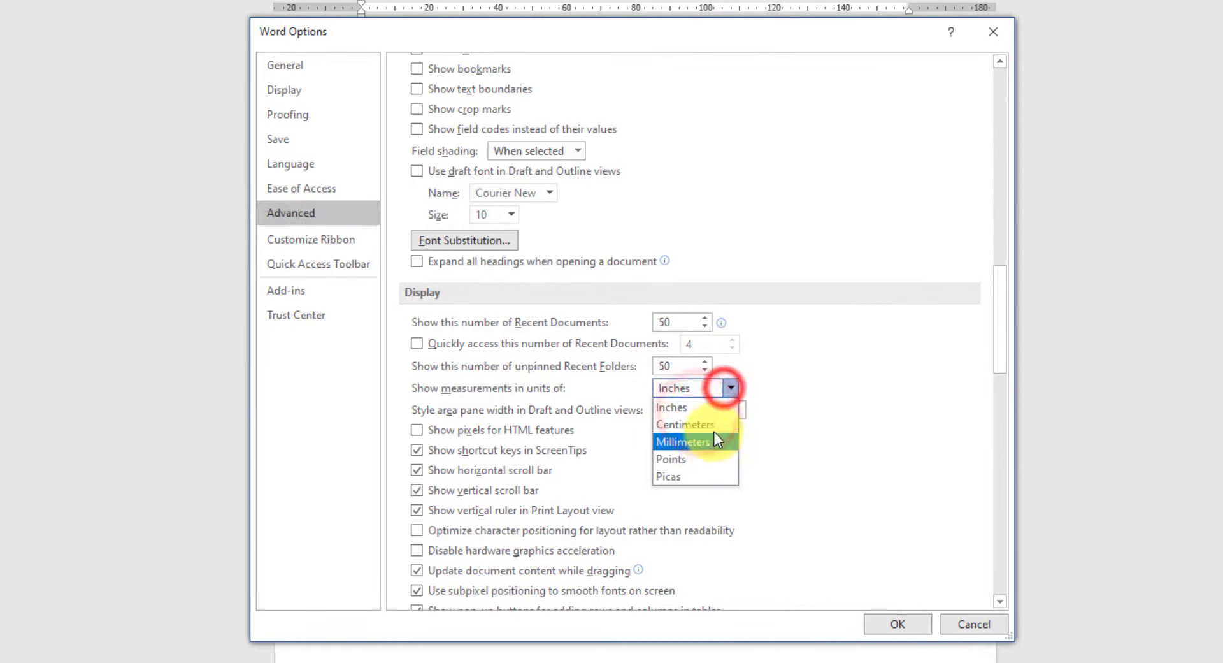
{"action": "left_click", "coordinate": [714, 431]}
{"action": "left_click", "coordinate": [721, 387]}
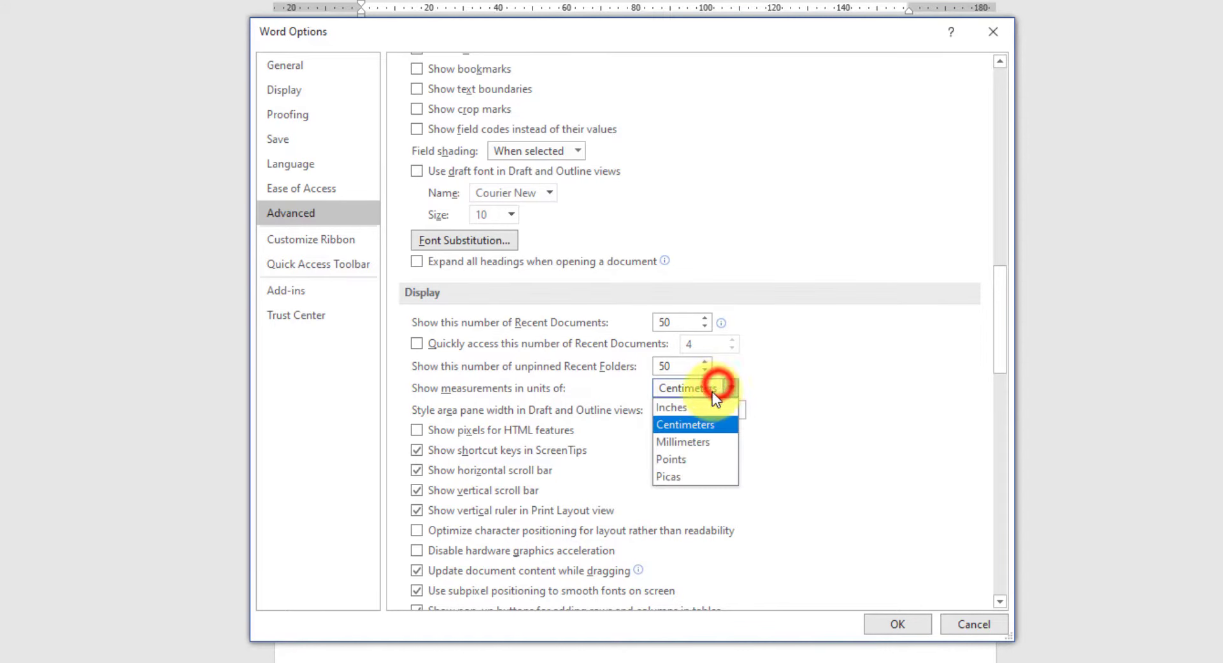
{"action": "left_click", "coordinate": [676, 445]}
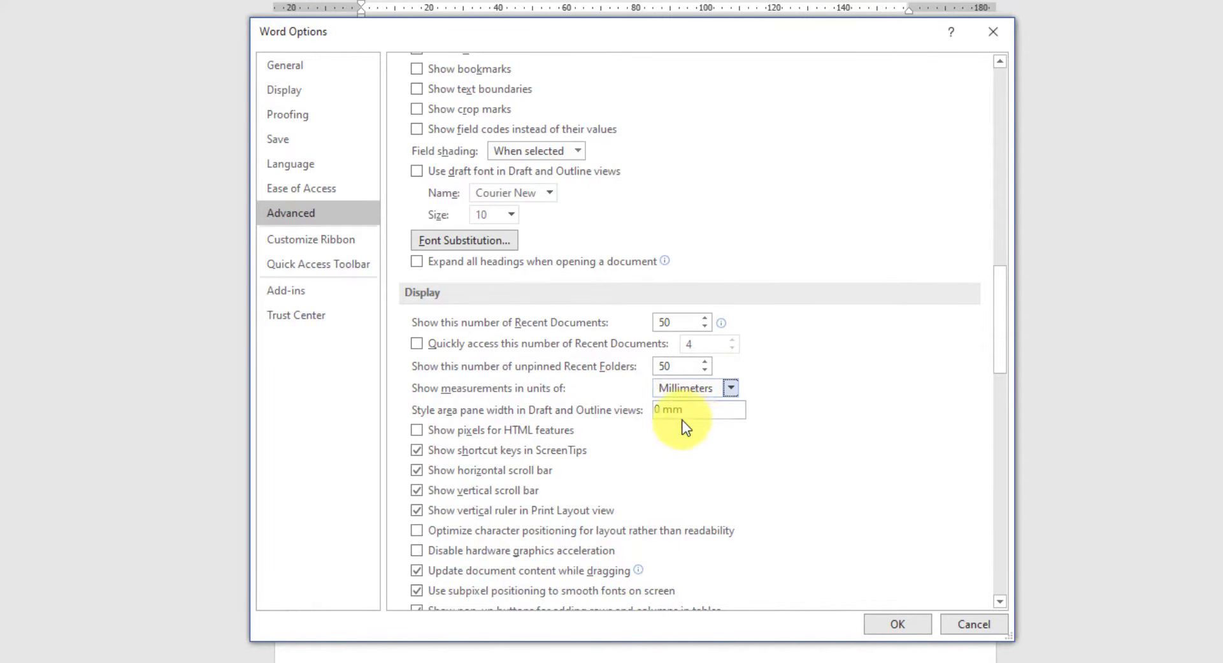
- In the general options, set the Office user name to simplifyX and the initials to s, and apply the options
{"action": "scroll", "coordinate": [683, 420], "scroll_direction": "up", "scroll_amount": 15}
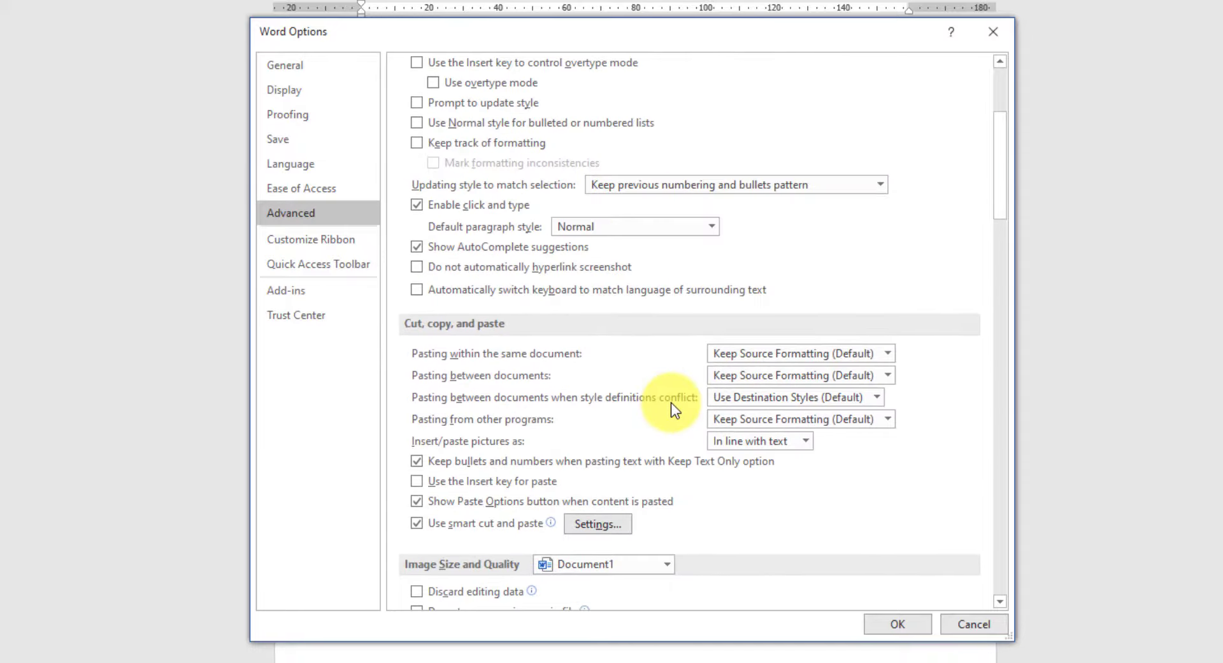
{"action": "scroll", "coordinate": [671, 402], "scroll_direction": "up", "scroll_amount": 5}
{"action": "left_click", "coordinate": [290, 61]}
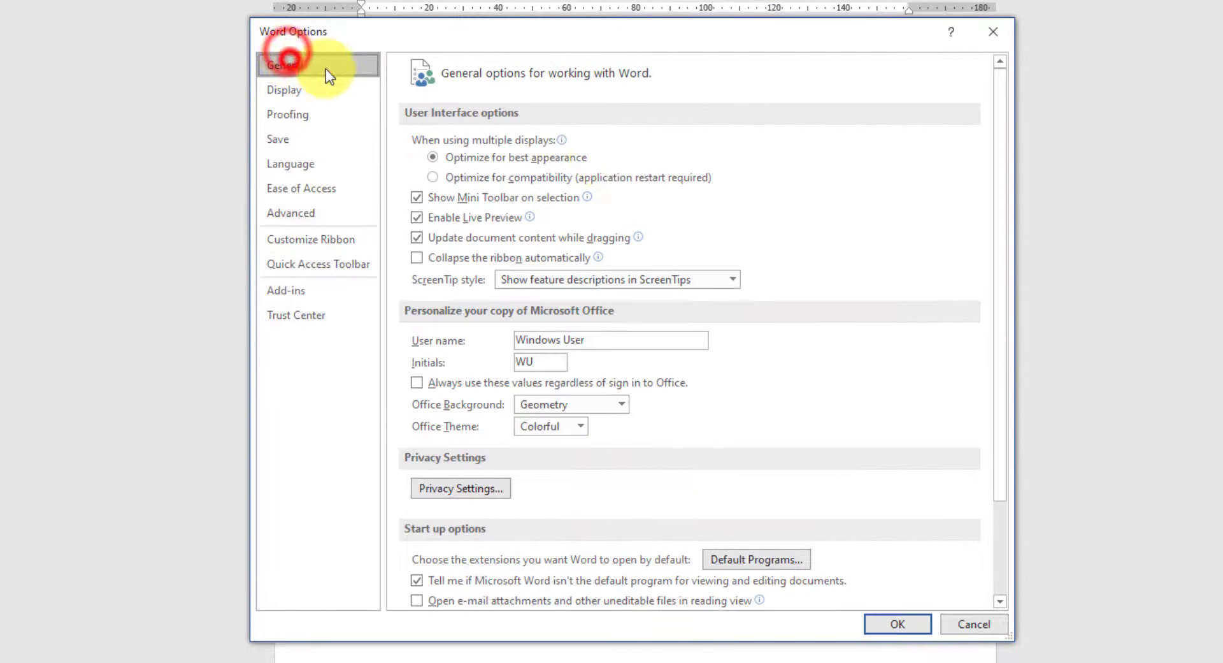
{"action": "scroll", "coordinate": [722, 376], "scroll_direction": "down", "scroll_amount": 2}
{"action": "scroll", "coordinate": [721, 377], "scroll_direction": "up", "scroll_amount": 2}
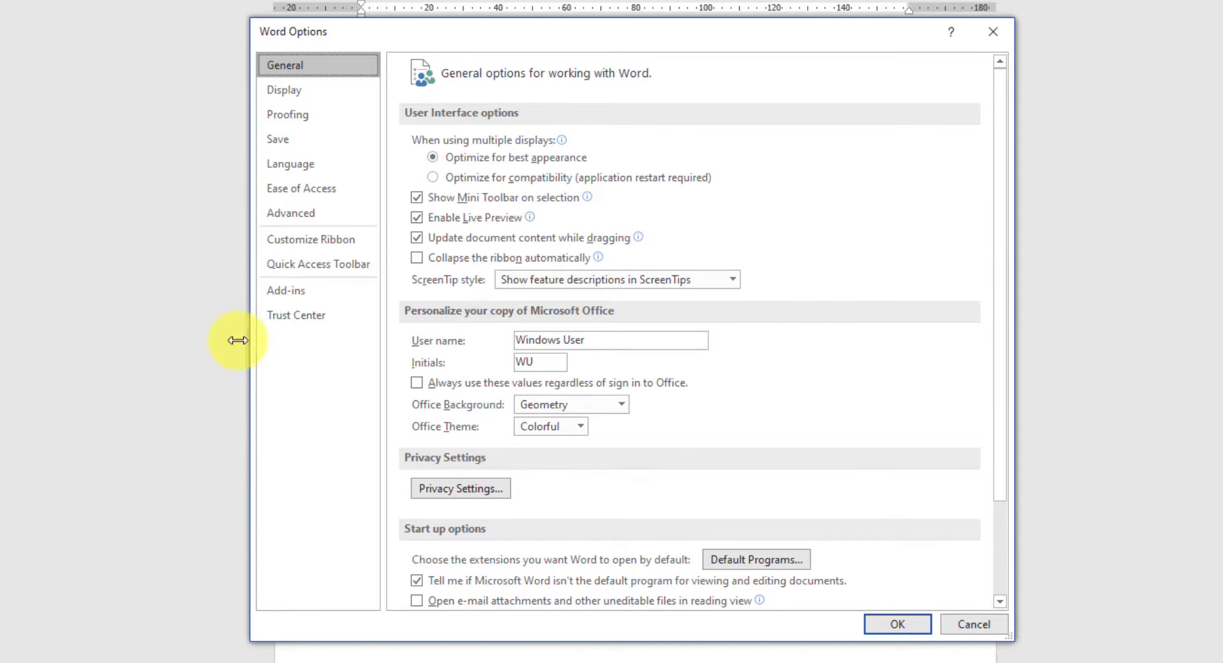
{"action": "triple_click", "coordinate": [622, 345]}
{"action": "type", "text": "sim"}
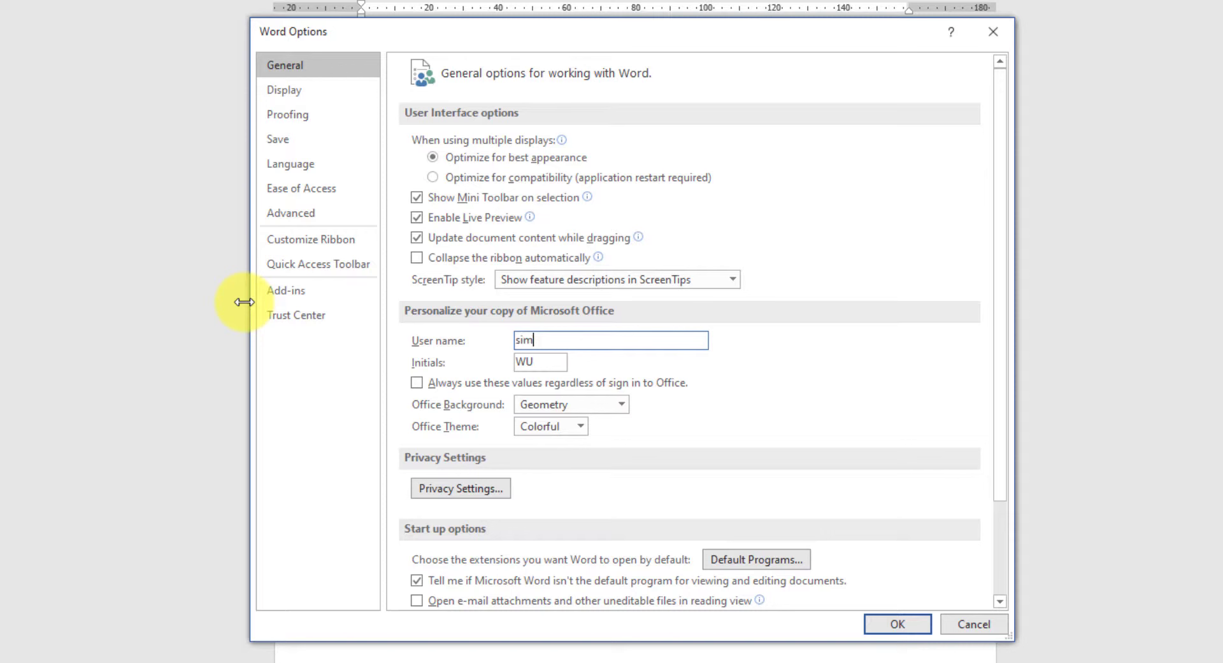
{"action": "type", "text": "plifyX"}
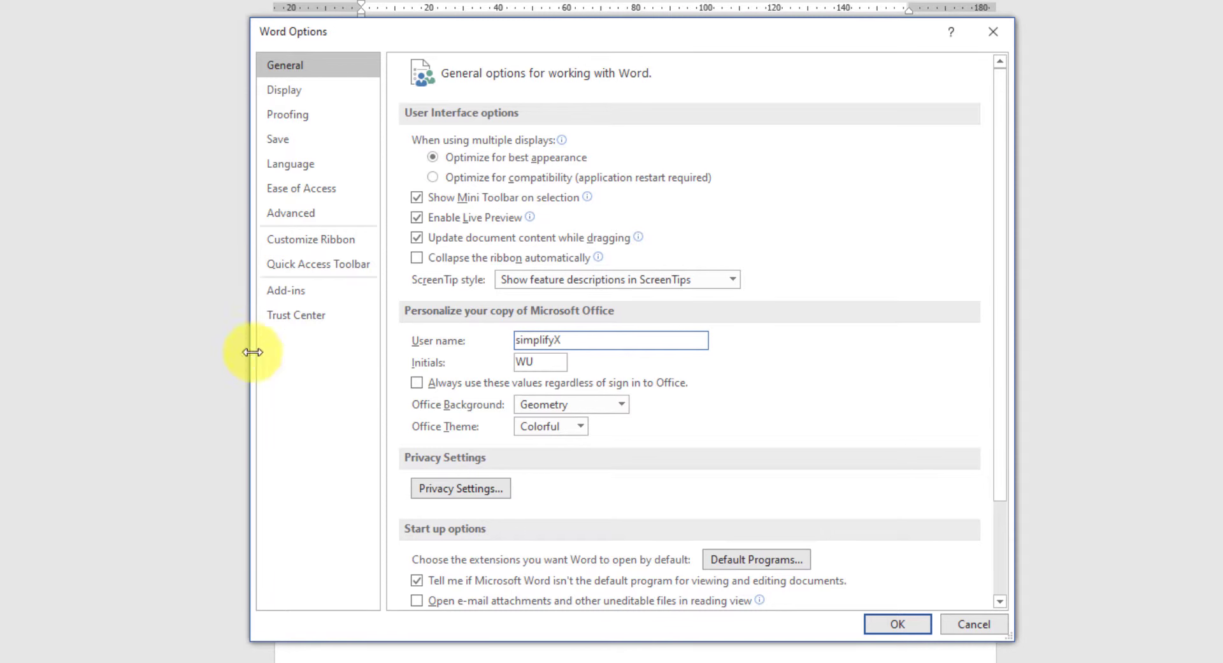
{"action": "double_click", "coordinate": [552, 360]}
{"action": "type", "text": "s"}
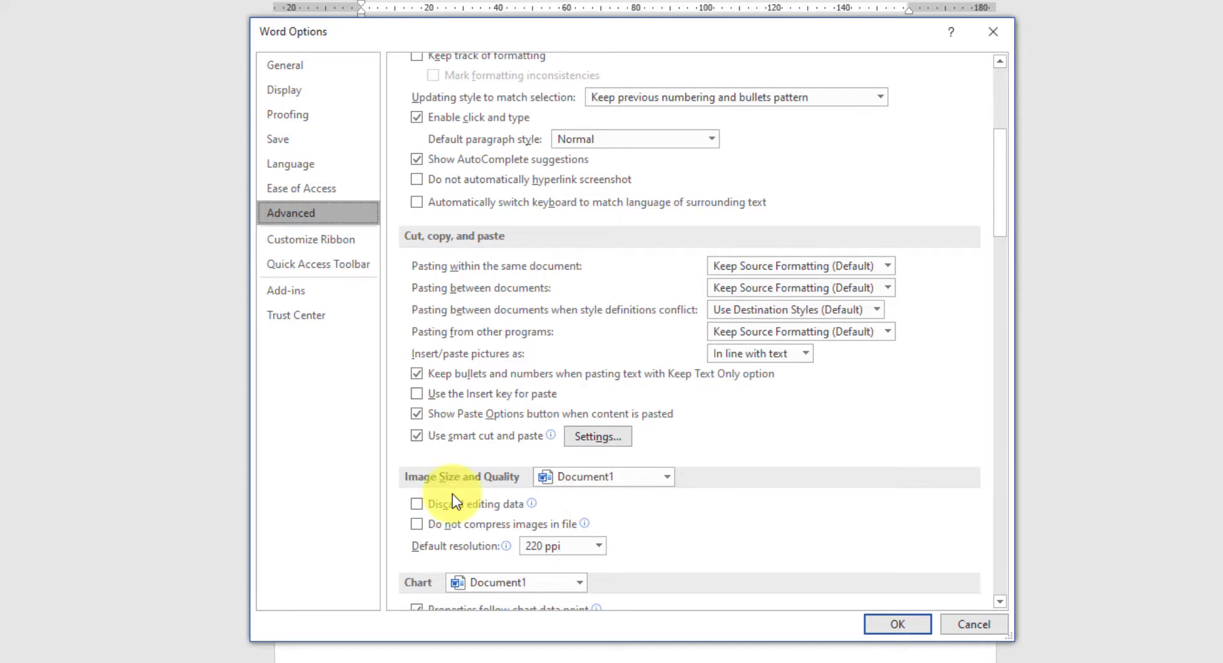
{"action": "left_click", "coordinate": [880, 624]}
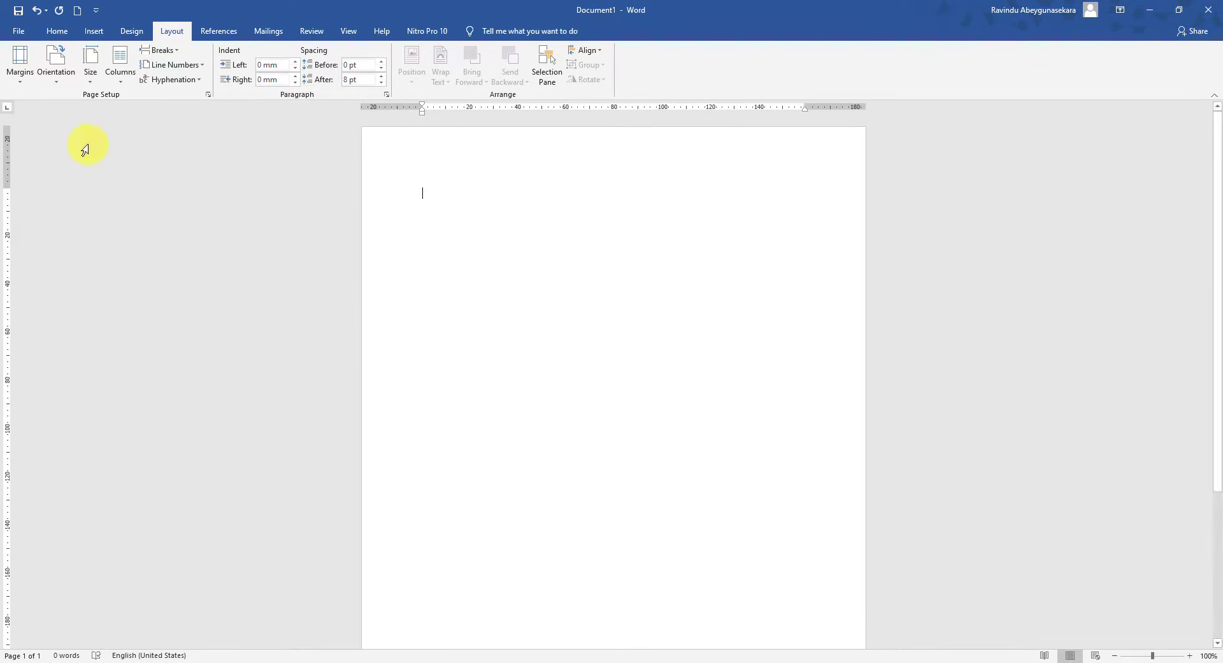
- Check the measurement units used for the custom margins in Page Setup and dismiss the settings
{"action": "left_click", "coordinate": [181, 30]}
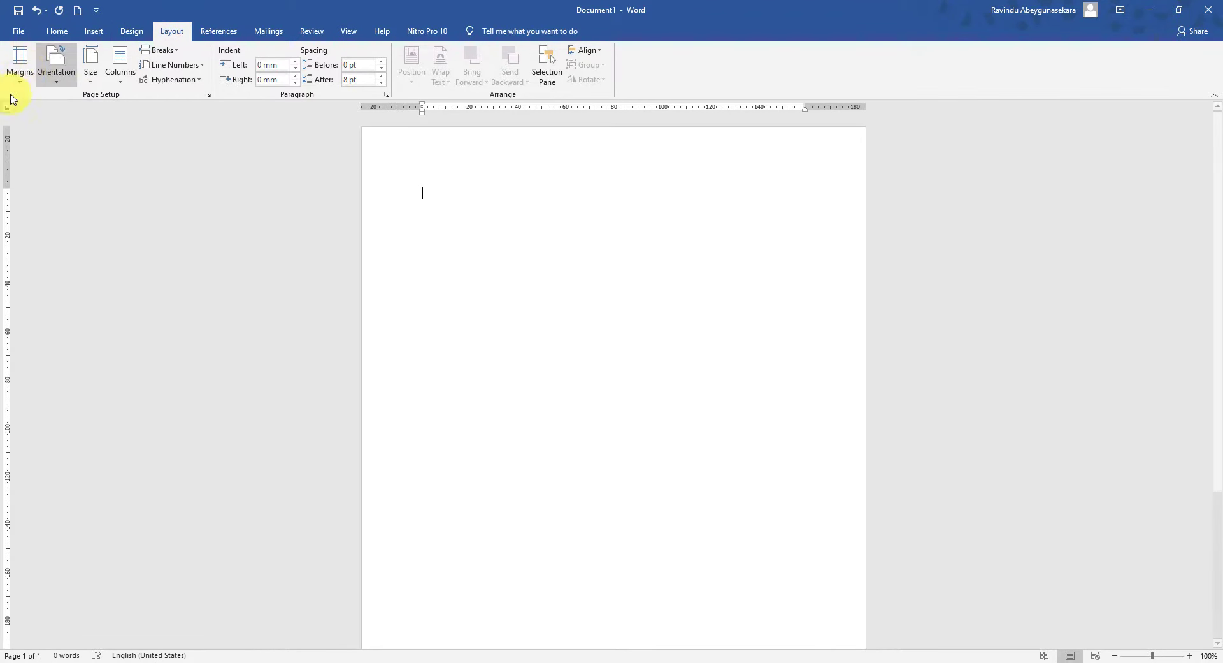
{"action": "left_click", "coordinate": [19, 71]}
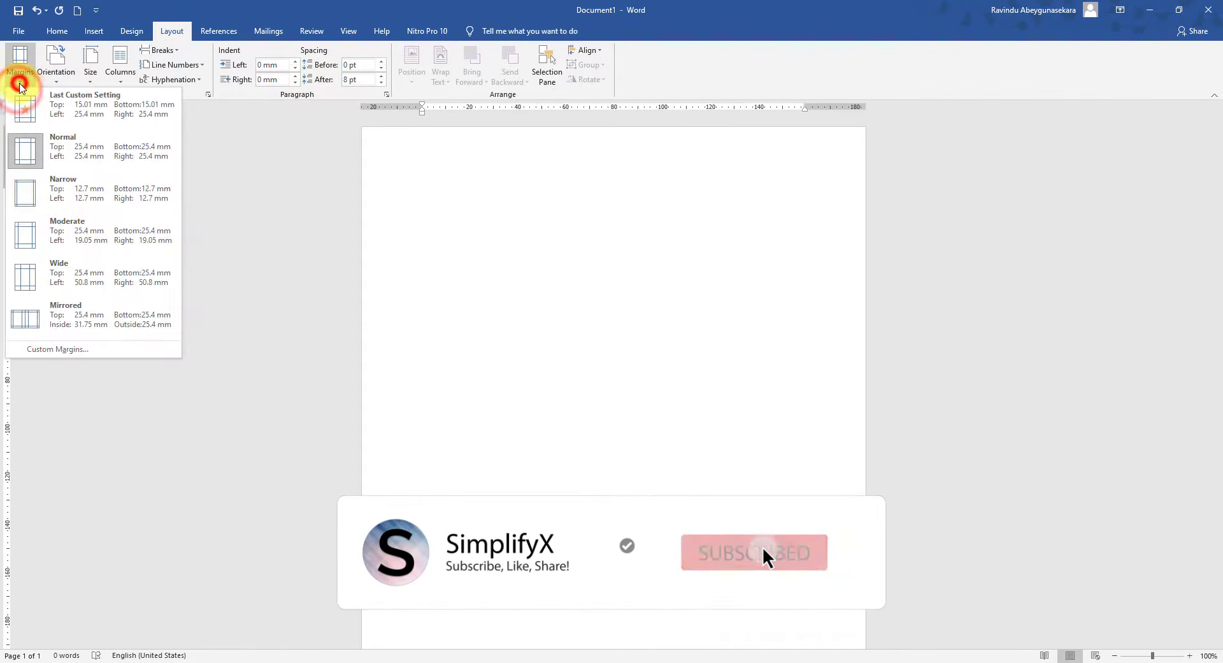
{"action": "left_click", "coordinate": [33, 349]}
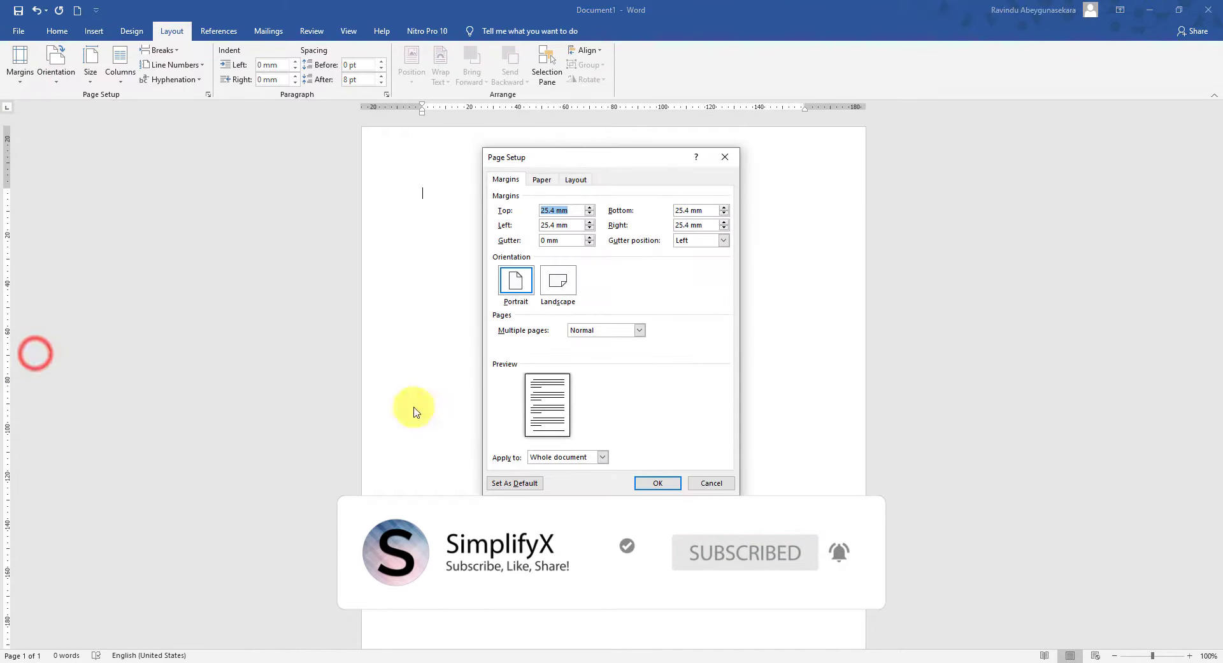
{"action": "left_click", "coordinate": [711, 482]}
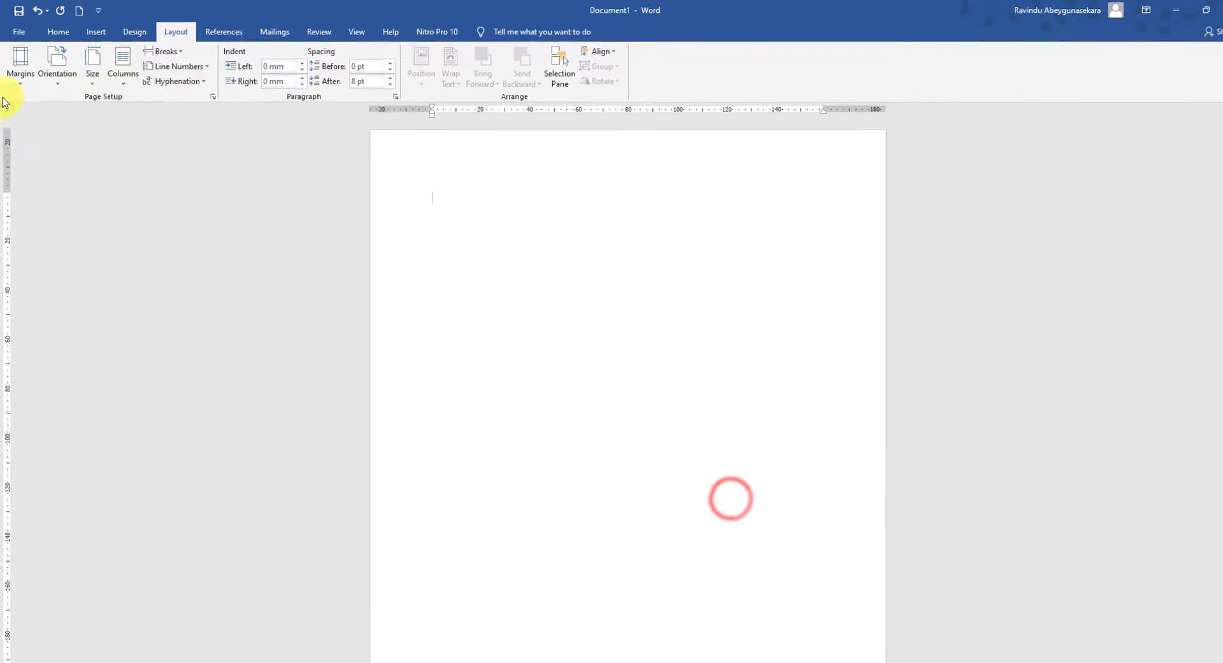
- Set custom top and bottom page margins of 20 mm each
{"action": "left_click", "coordinate": [19, 75]}
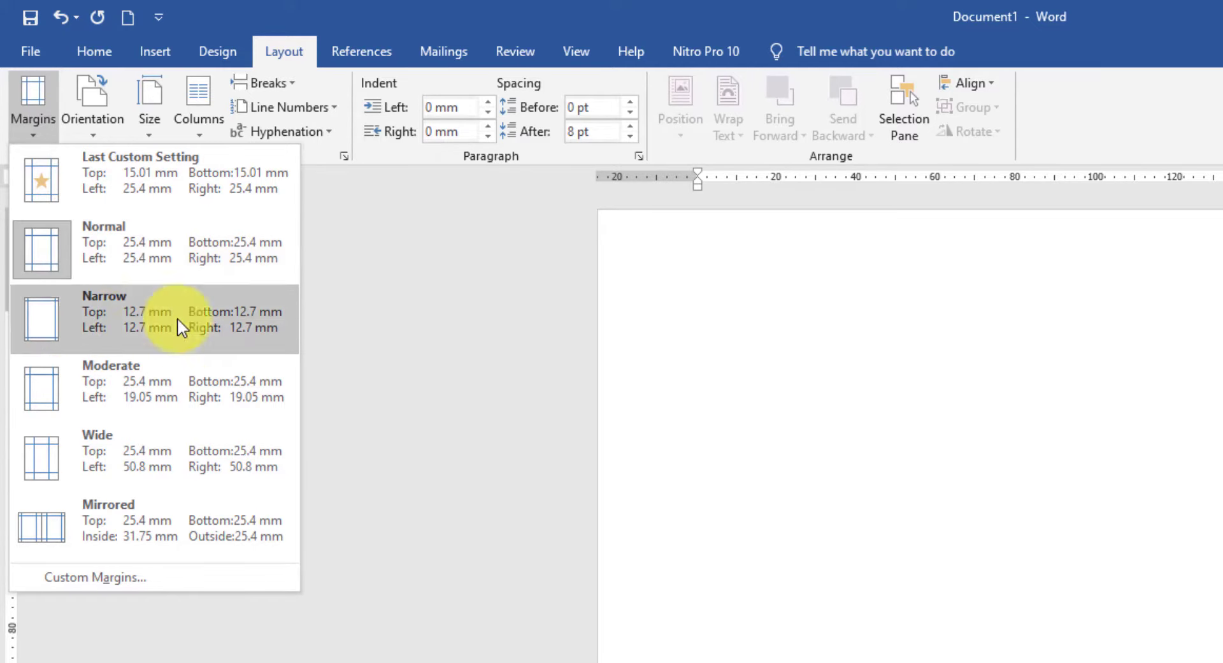
{"action": "left_click", "coordinate": [72, 579]}
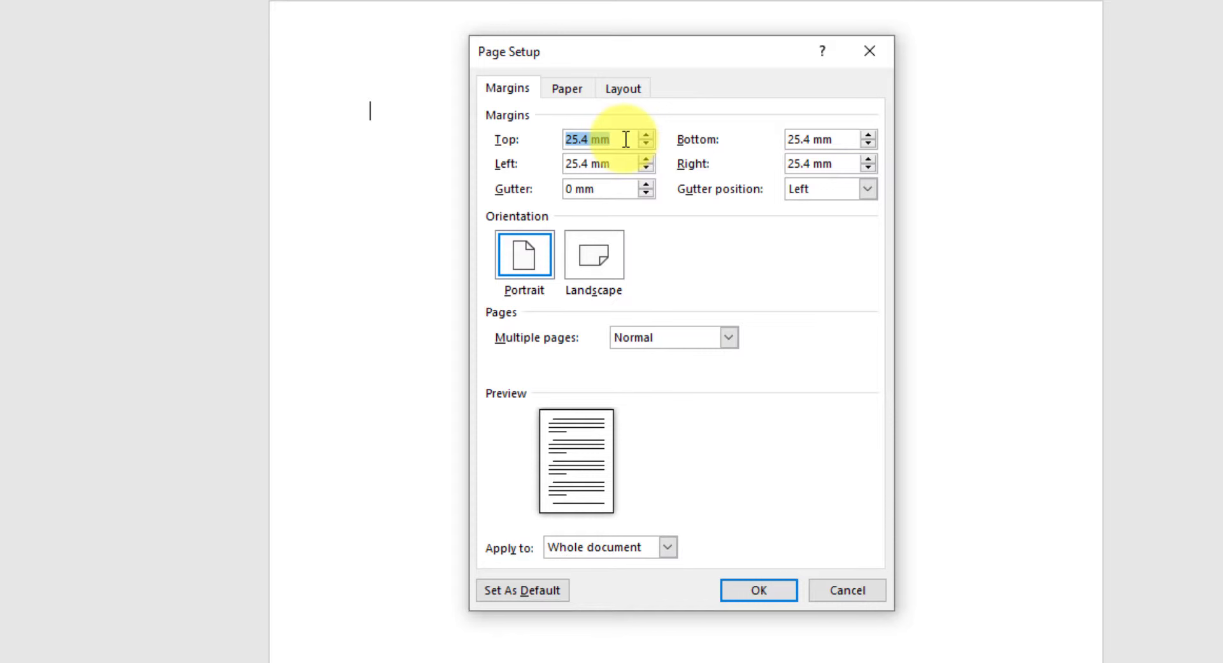
{"action": "type", "text": "20"}
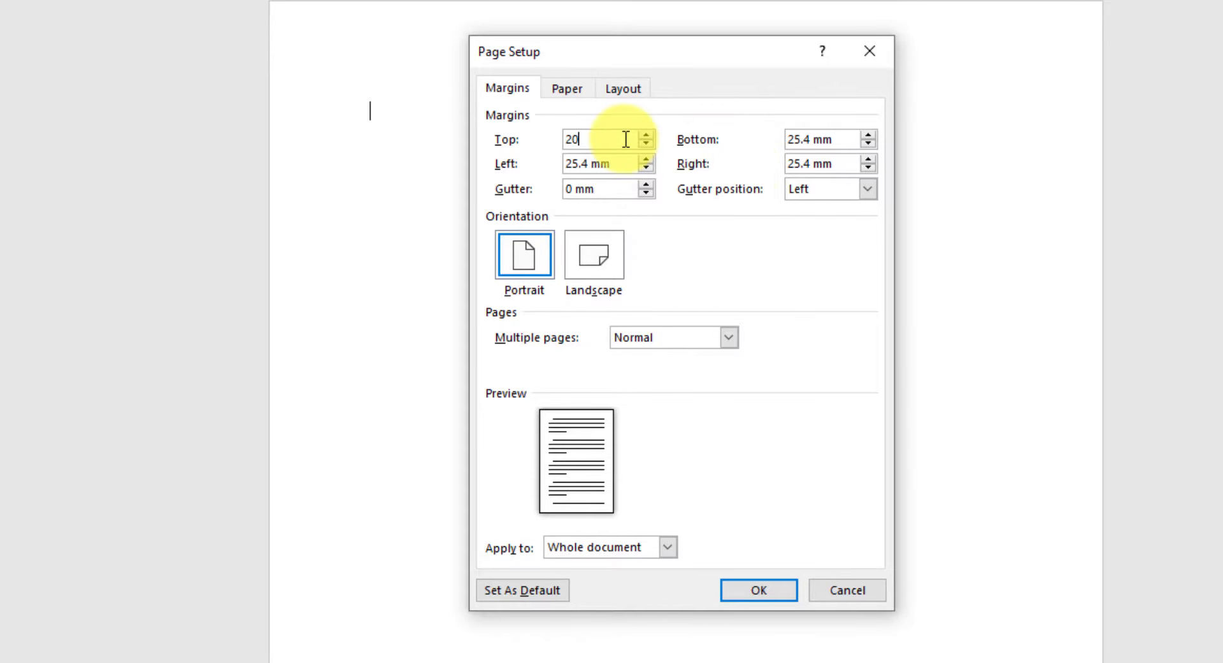
{"action": "left_click", "coordinate": [840, 140]}
{"action": "type", "text": "20"}
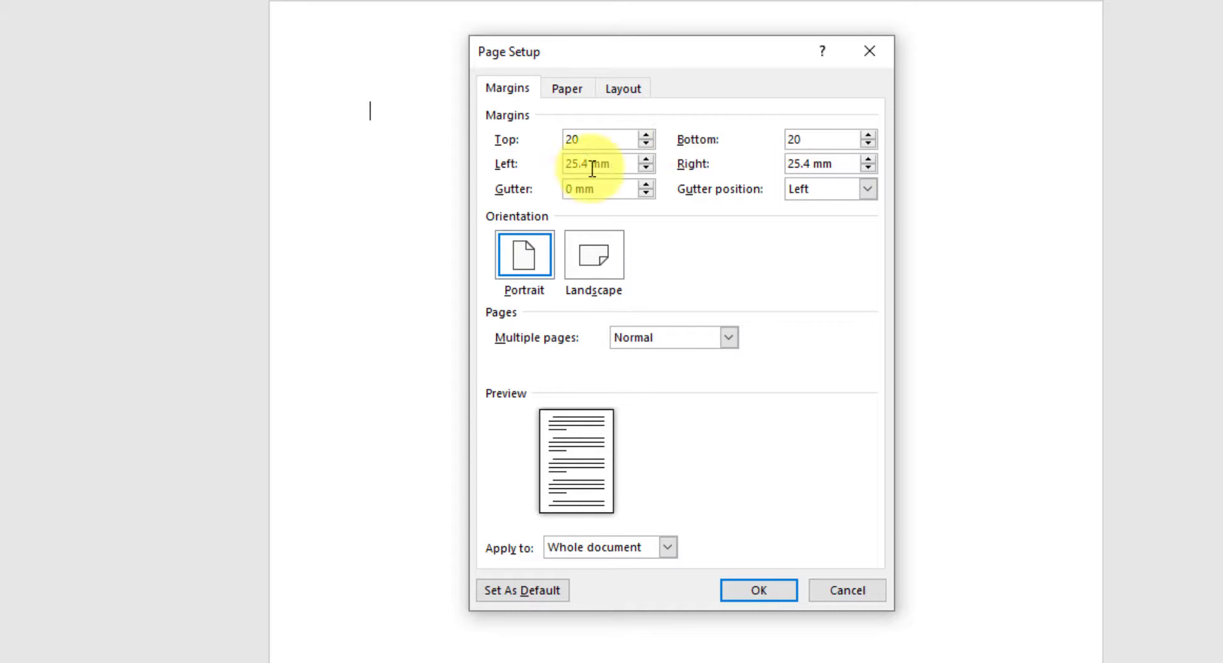
- Set the custom left margin to 25 mm and the right margin to 20 mm, and apply the page setup
{"action": "left_click_drag", "start_coordinate": [627, 163], "coordinate": [492, 163]}
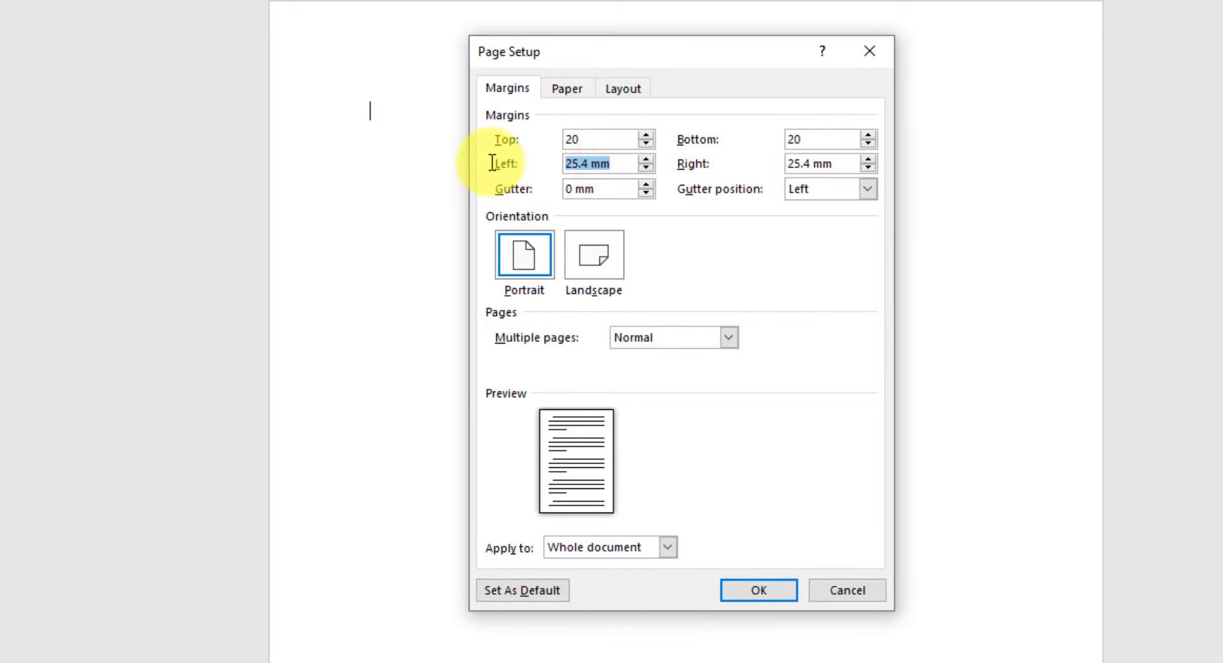
{"action": "type", "text": "25"}
{"action": "left_click_drag", "start_coordinate": [845, 165], "coordinate": [715, 171]}
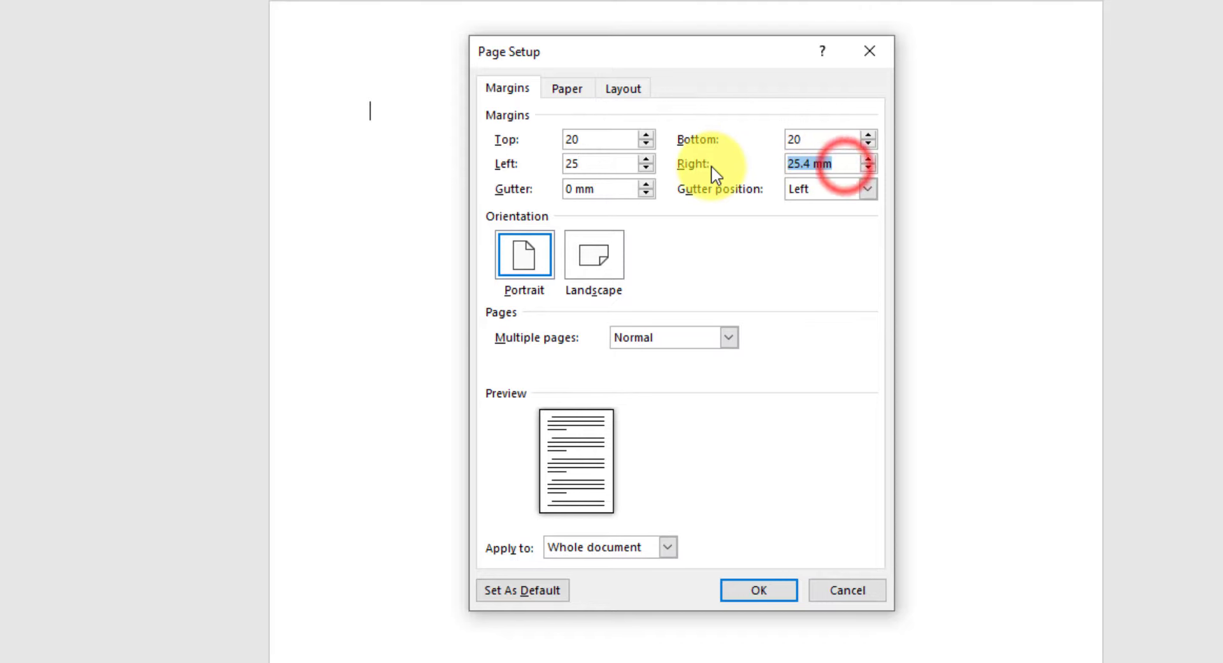
{"action": "type", "text": "20"}
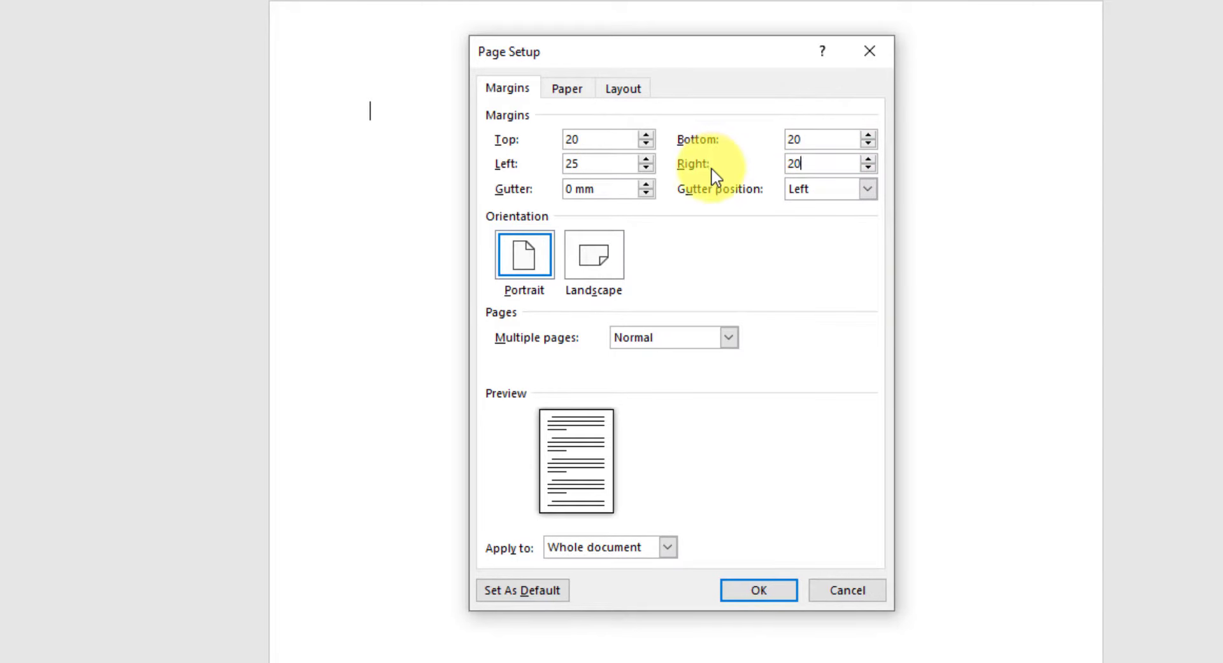
{"action": "left_click", "coordinate": [789, 591]}
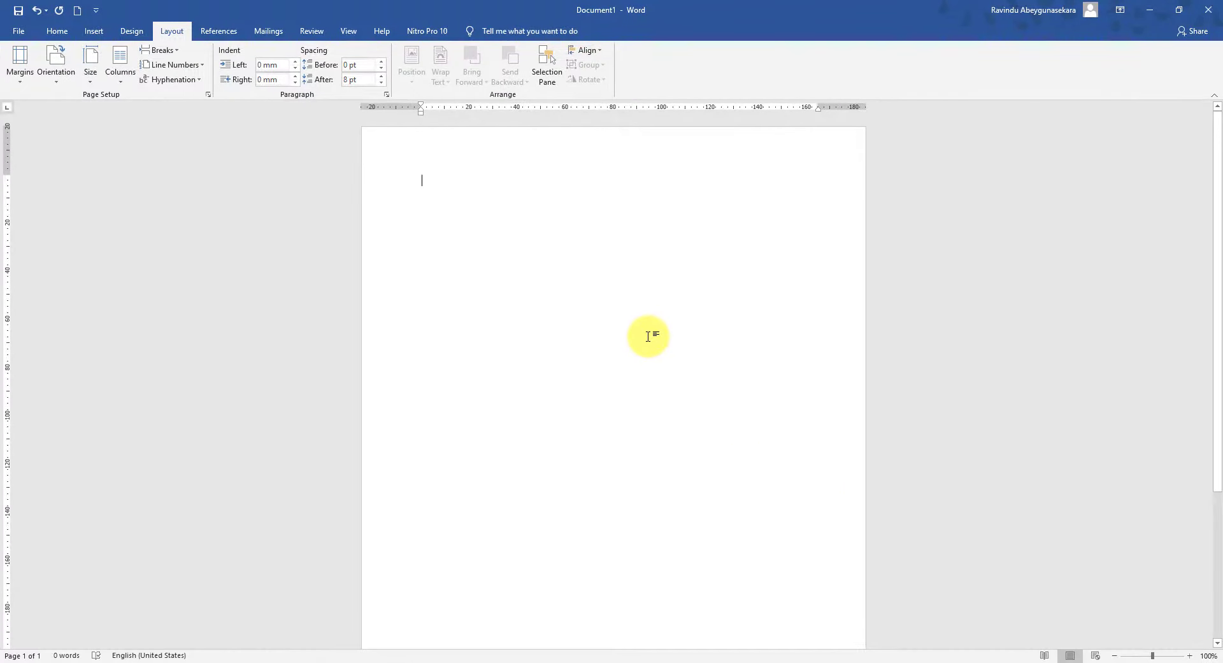
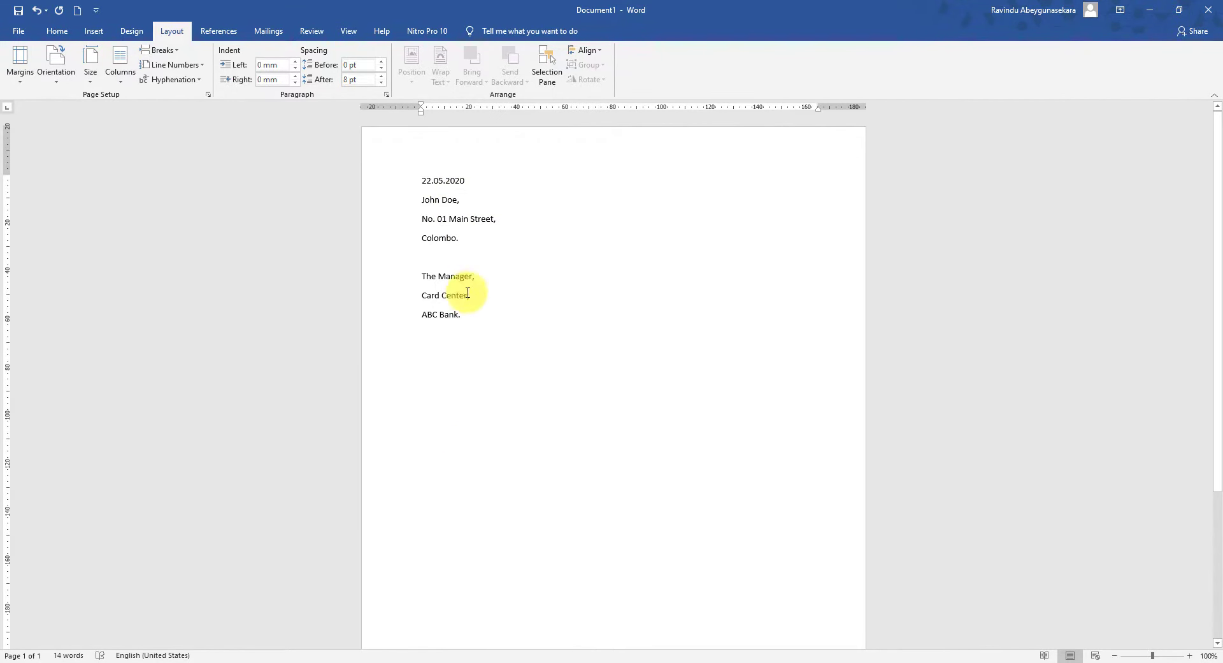
- Insert a blank line between the date and the sender's name and address
{"action": "left_click_drag", "start_coordinate": [459, 205], "coordinate": [429, 207]}
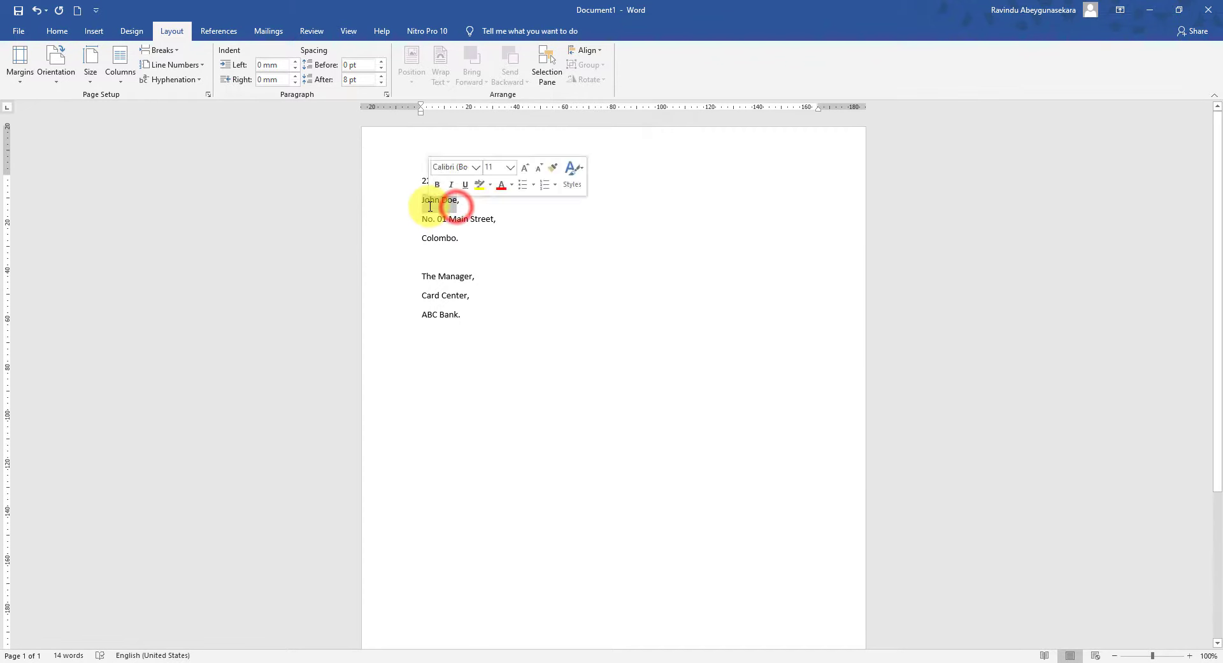
{"action": "left_click", "coordinate": [468, 222]}
{"action": "left_click", "coordinate": [423, 199]}
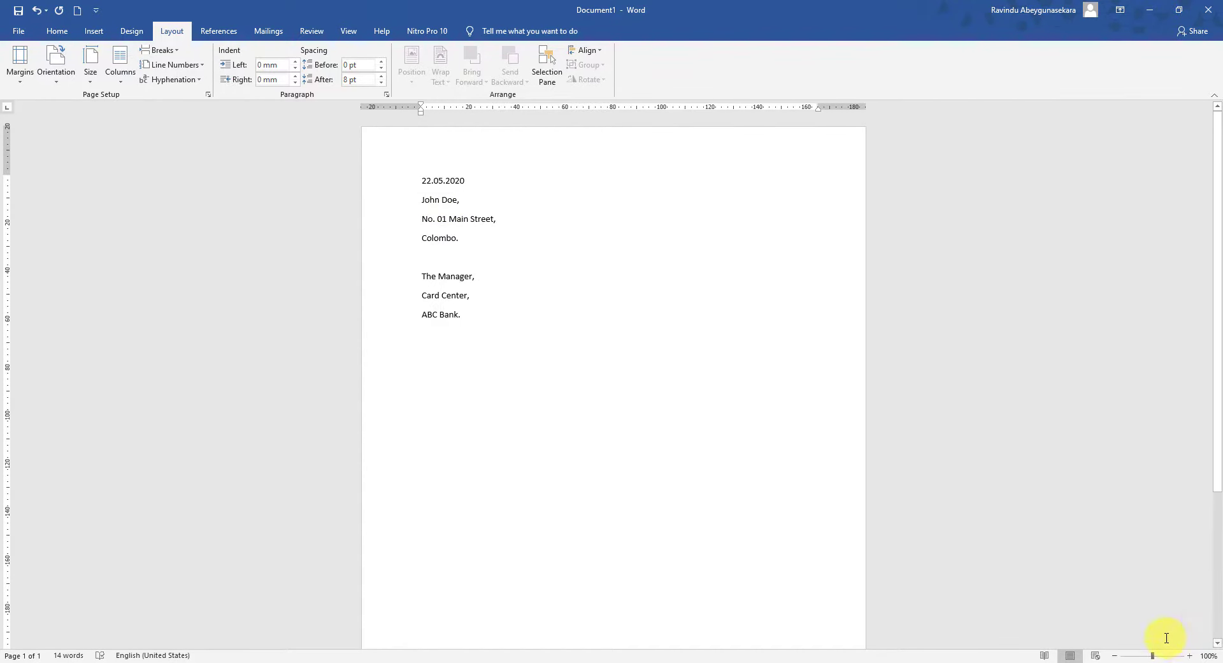
{"action": "left_click_drag", "start_coordinate": [1153, 656], "coordinate": [1171, 656]}
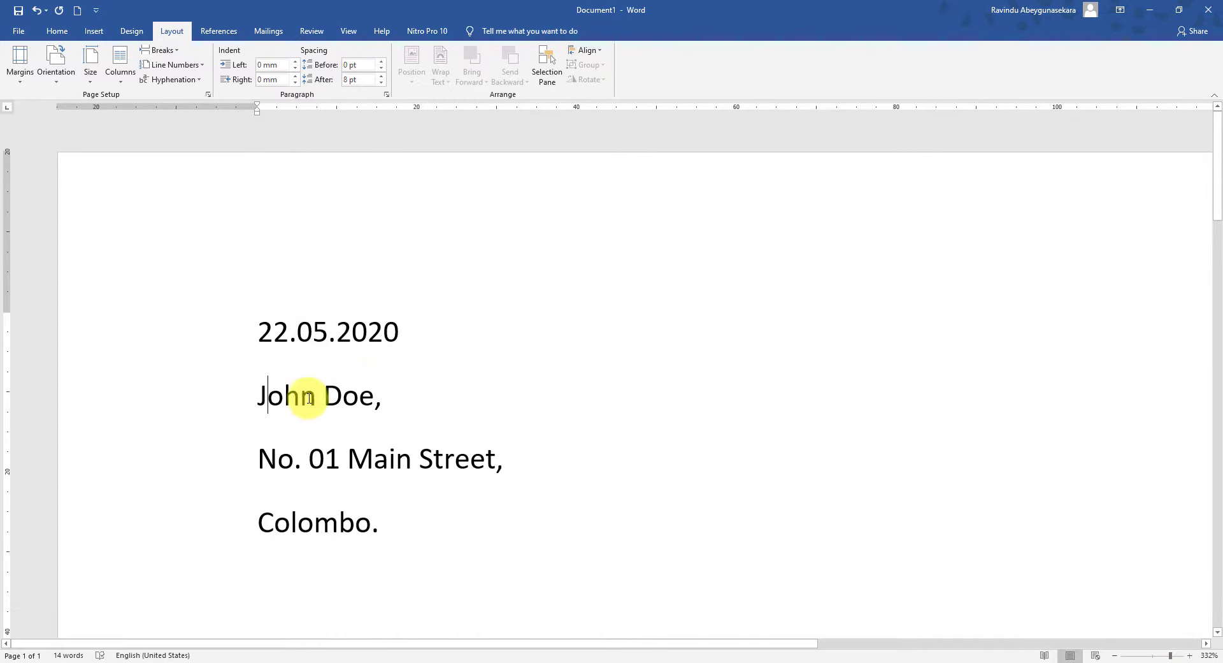
{"action": "left_click", "coordinate": [307, 367]}
{"action": "scroll", "coordinate": [393, 398], "scroll_direction": "down", "scroll_amount": 3}
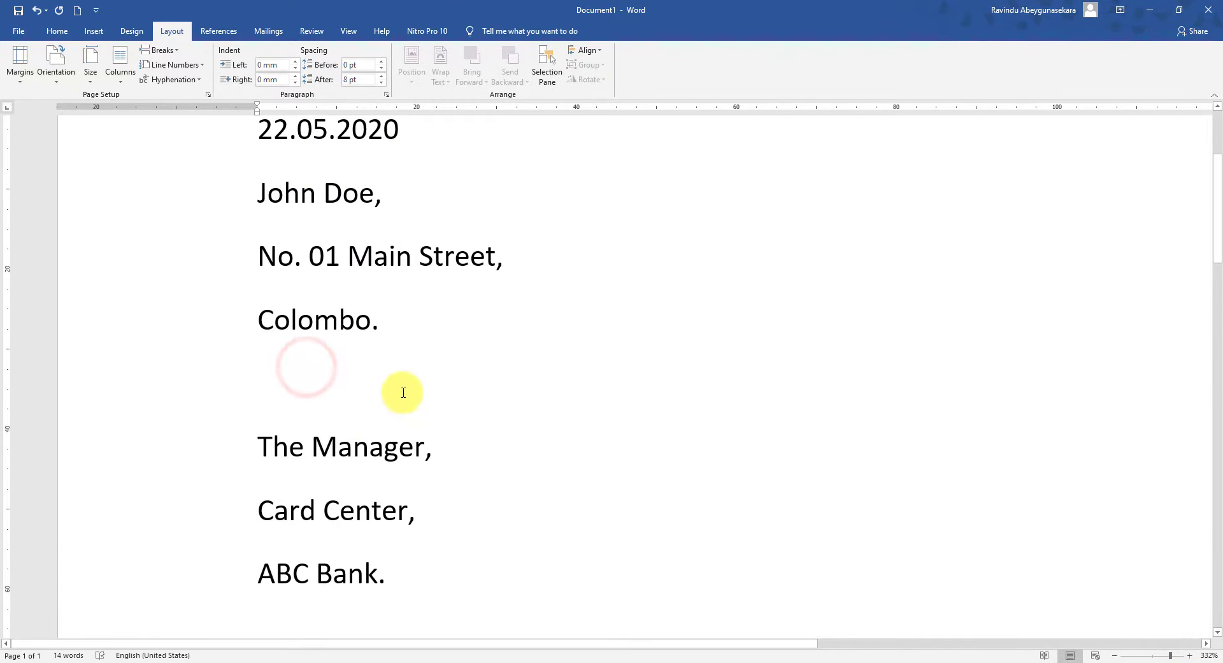
{"action": "scroll", "coordinate": [404, 390], "scroll_direction": "up", "scroll_amount": 2}
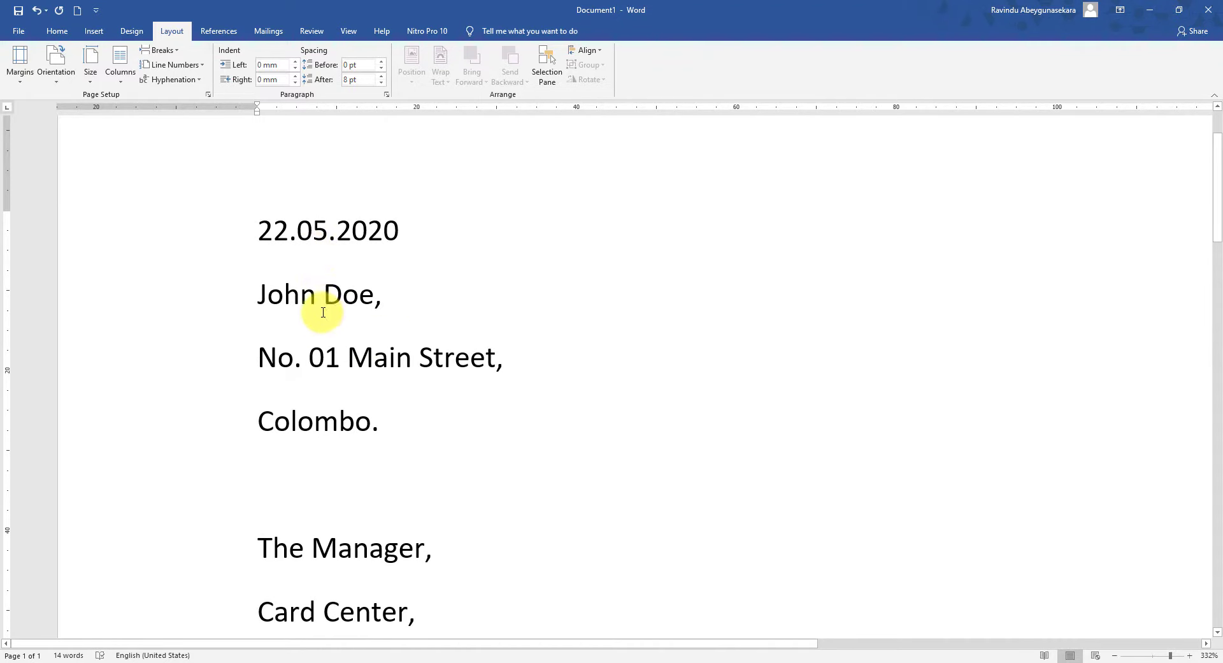
{"action": "left_click", "coordinate": [401, 240]}
{"action": "key", "text": "Return"}
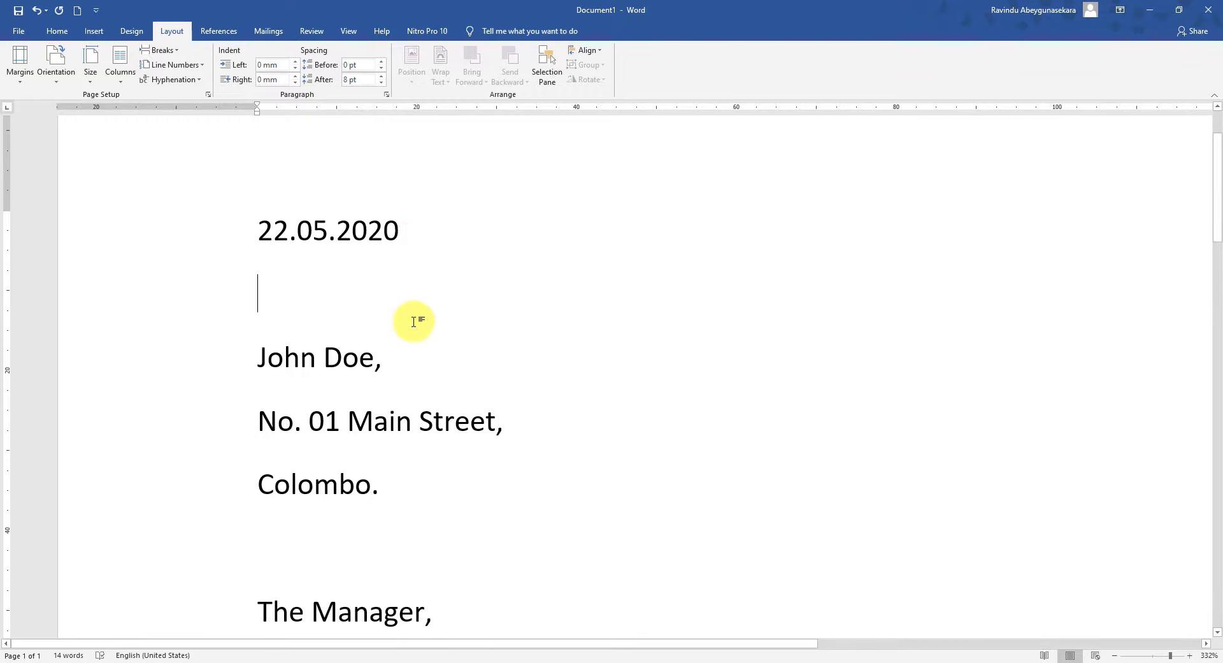
- Remove the space after paragraph from the three lines of the sender's name and address
{"action": "scroll", "coordinate": [418, 321], "scroll_direction": "down", "scroll_amount": 2}
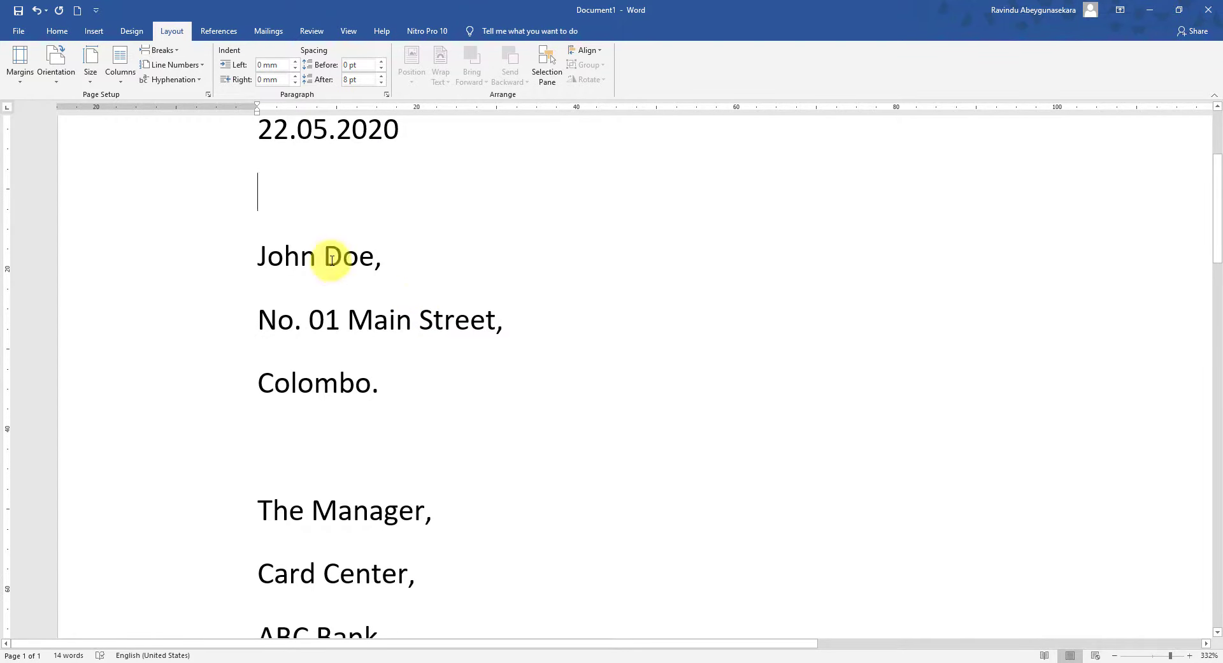
{"action": "left_click", "coordinate": [57, 31]}
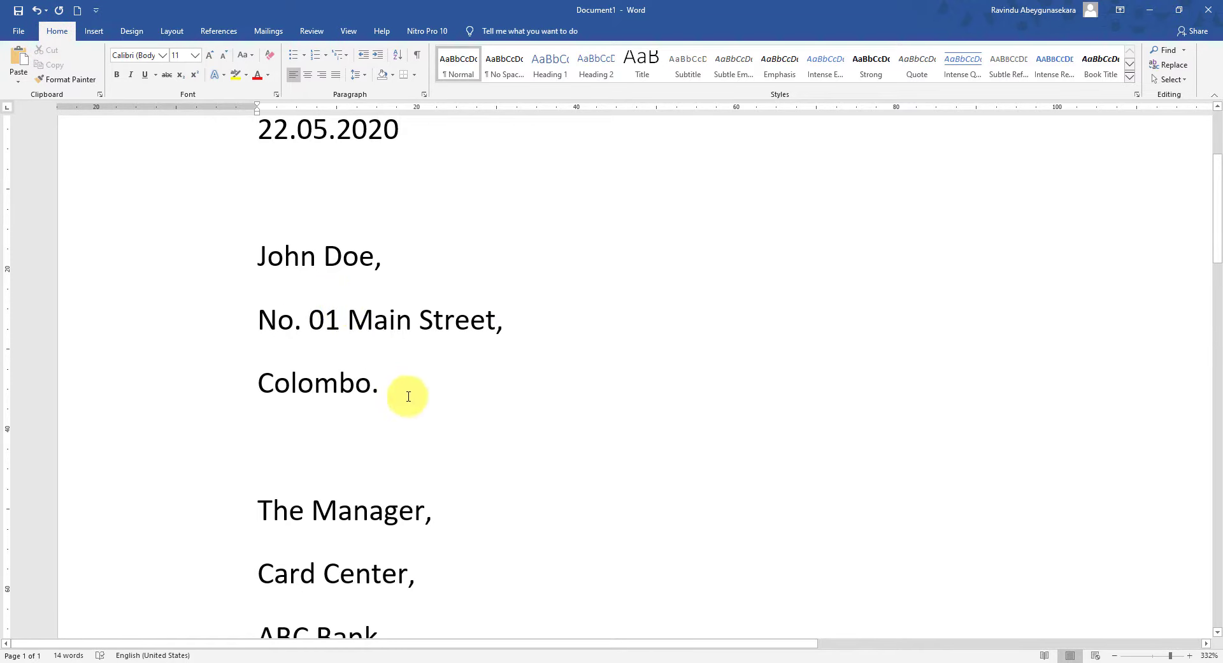
{"action": "left_click_drag", "start_coordinate": [404, 394], "coordinate": [236, 273]}
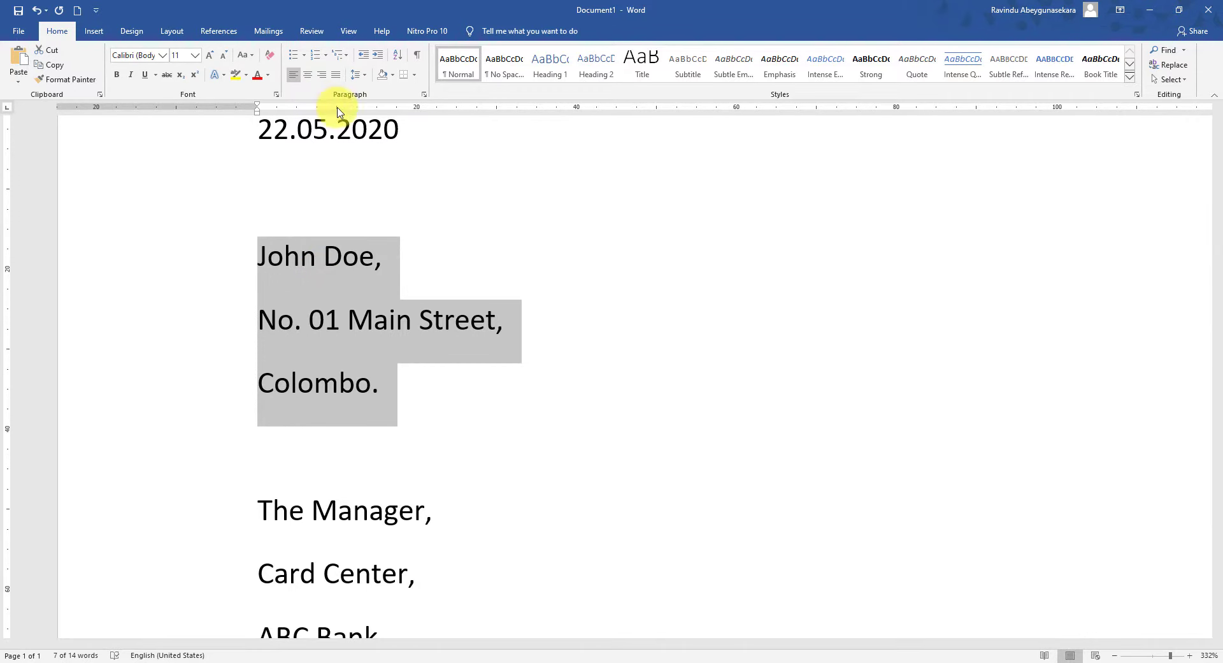
{"action": "left_click", "coordinate": [357, 76]}
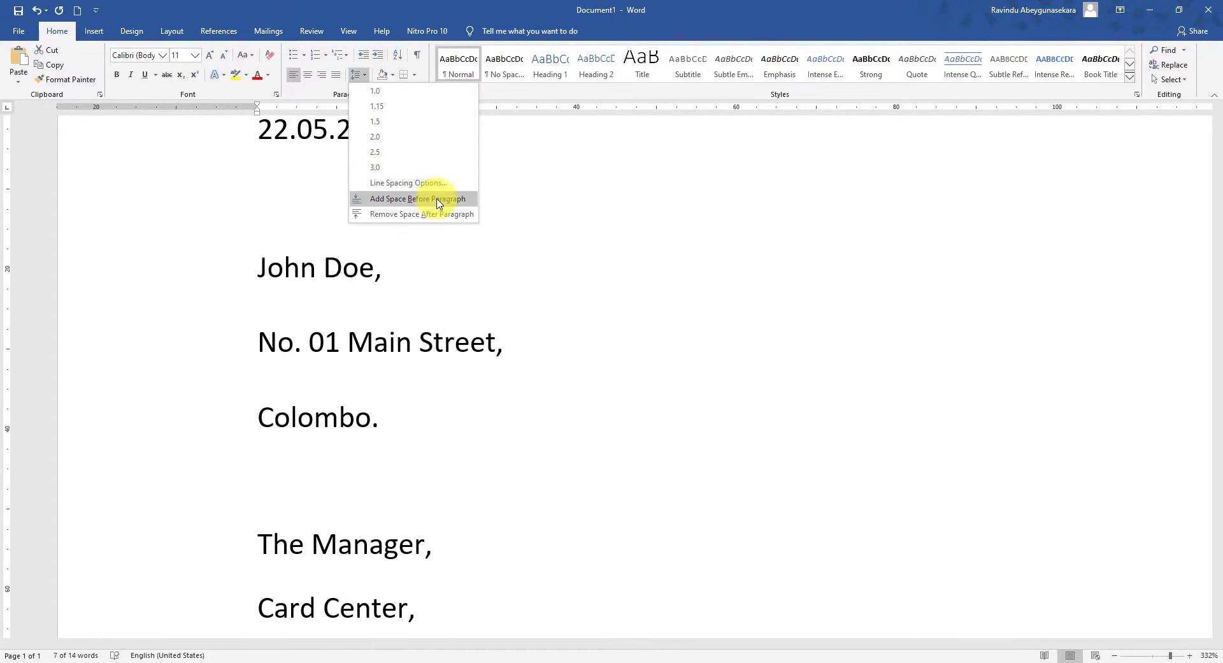
{"action": "left_click", "coordinate": [390, 216]}
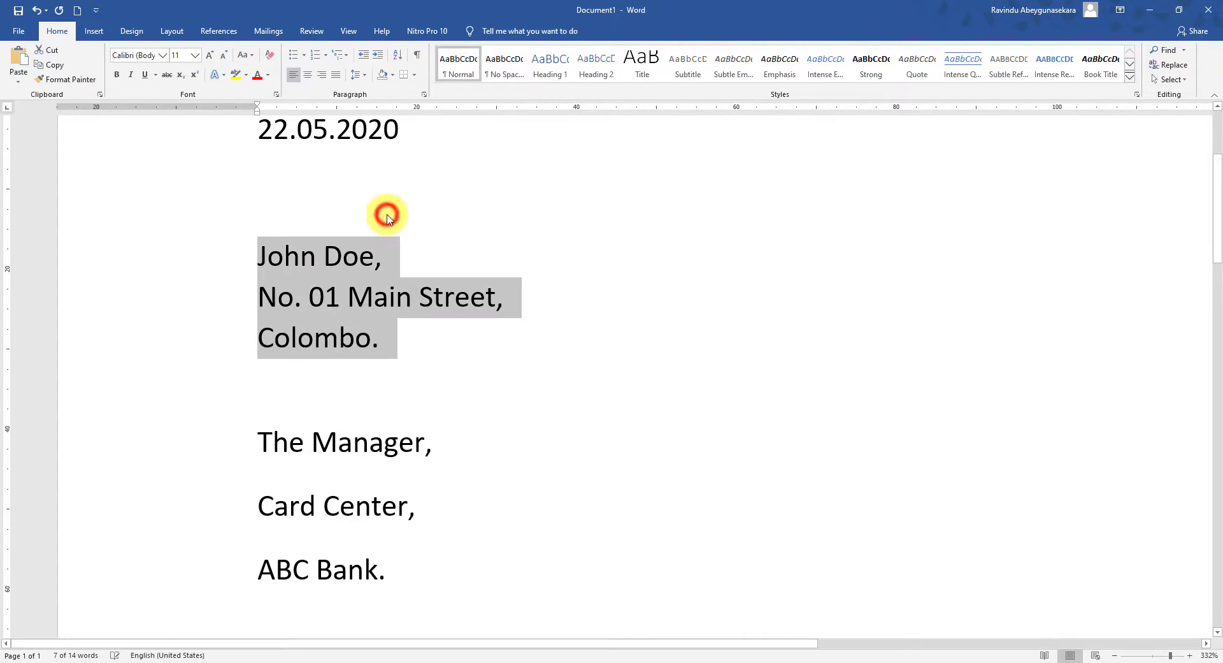
{"action": "left_click", "coordinate": [416, 337]}
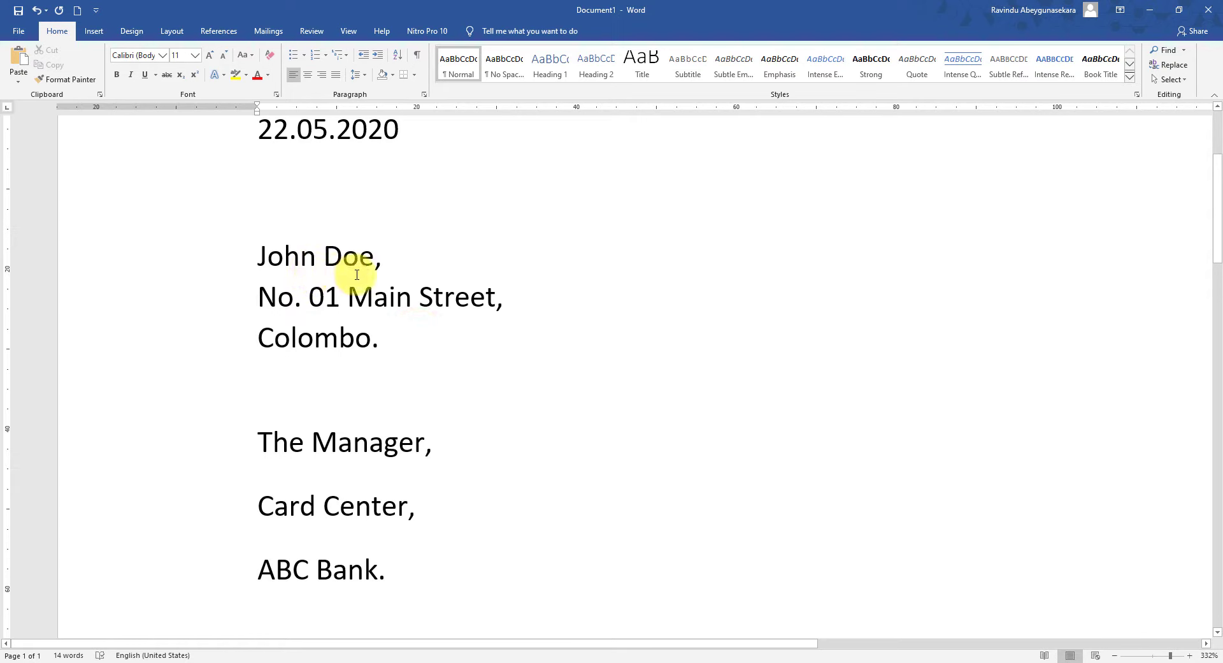
- Remove the space after paragraph from the recipient lines "The Manager," to "ABC Bank."
{"action": "scroll", "coordinate": [355, 265], "scroll_direction": "down", "scroll_amount": 2}
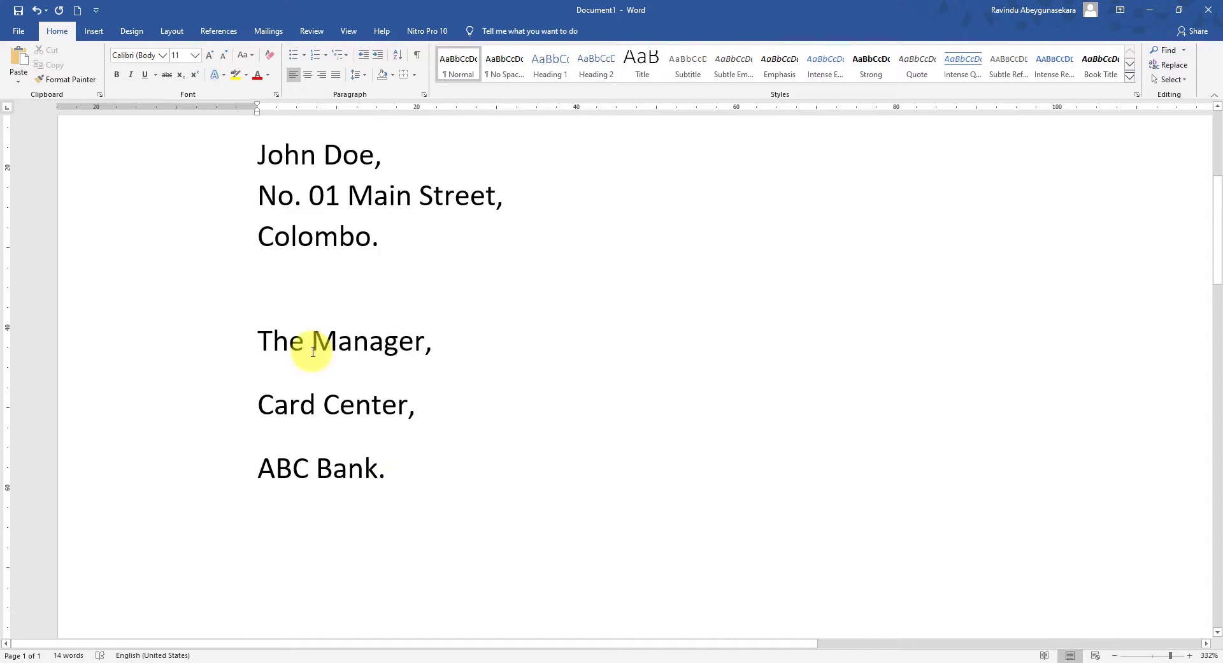
{"action": "left_click_drag", "start_coordinate": [401, 476], "coordinate": [260, 345]}
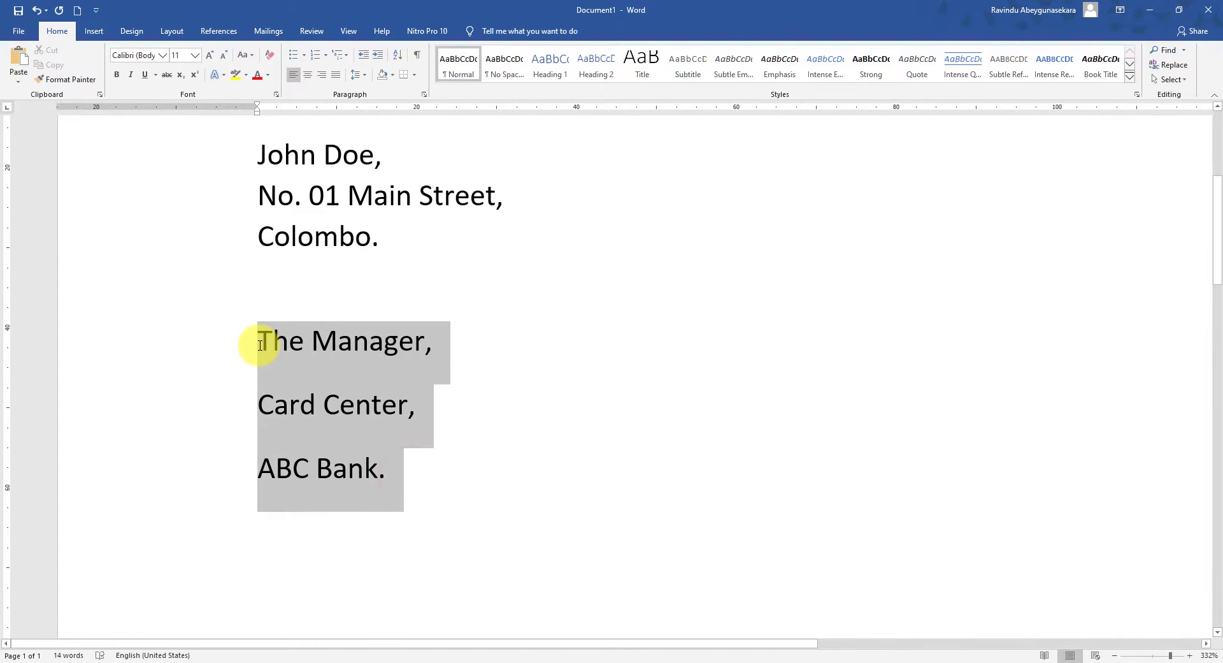
{"action": "left_click", "coordinate": [368, 80]}
{"action": "left_click", "coordinate": [404, 214]}
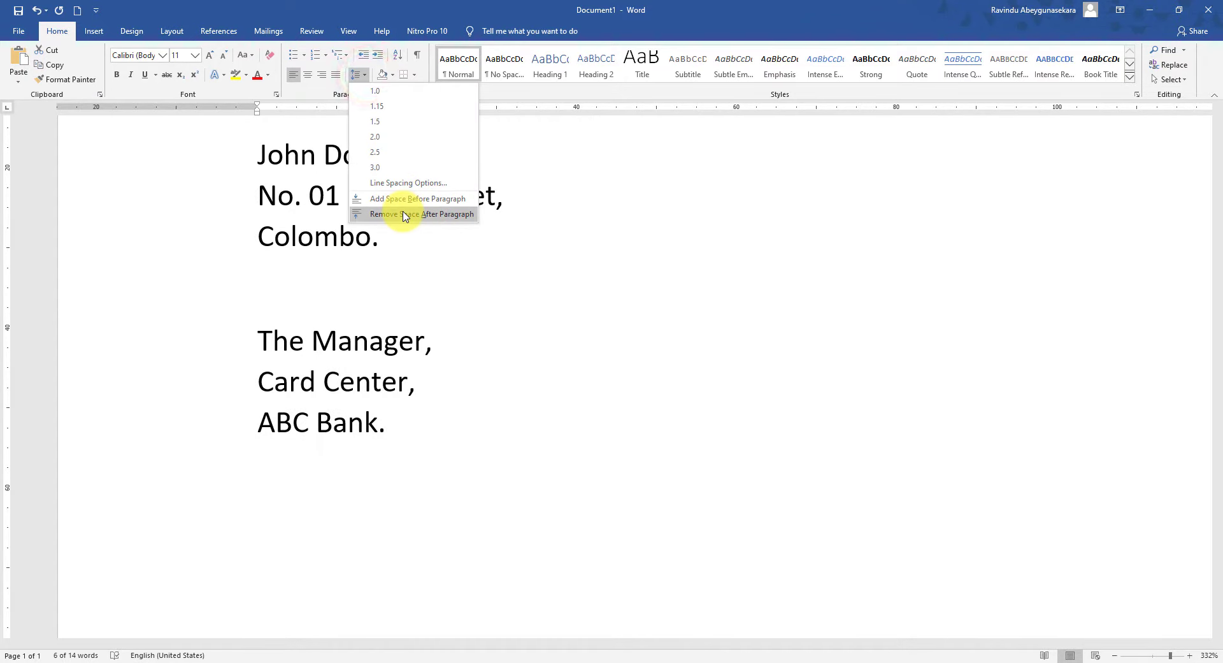
{"action": "left_click", "coordinate": [418, 446]}
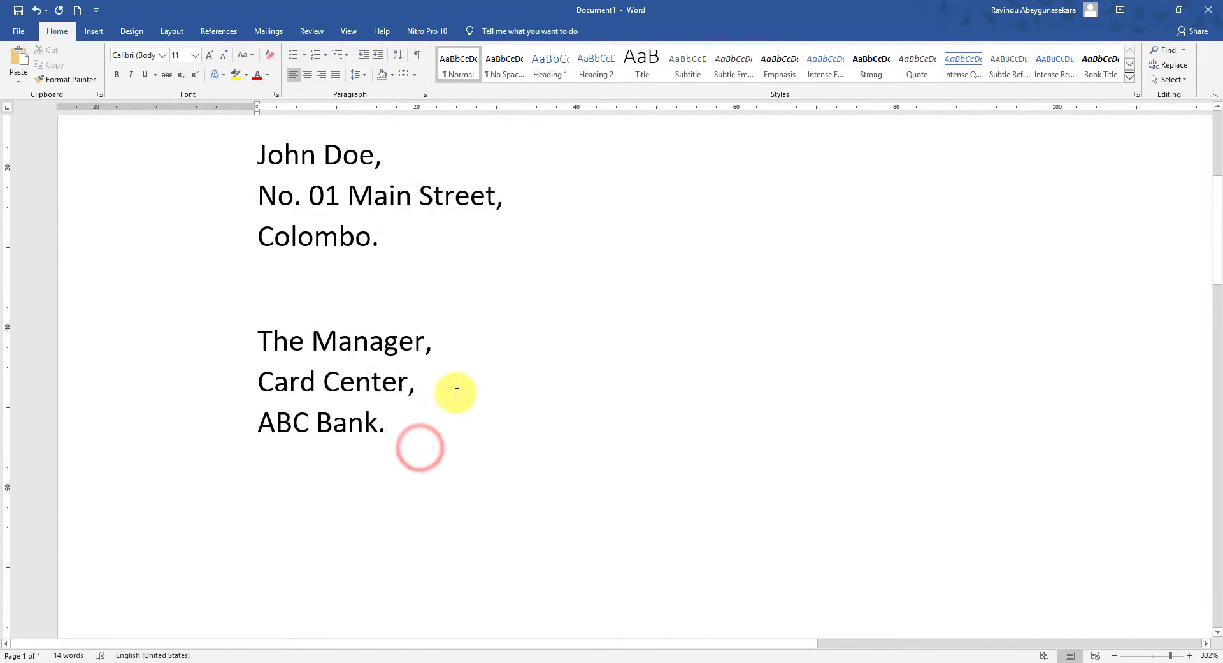
- Below the recipient's lines, add the salutation "Dear Sir," and the subject line "REQUEST TO INCREASE CREDIT LIMIT", each preceded by a blank line
{"action": "scroll", "coordinate": [457, 393], "scroll_direction": "down", "scroll_amount": 4}
{"action": "scroll", "coordinate": [457, 394], "scroll_direction": "down", "scroll_amount": 4}
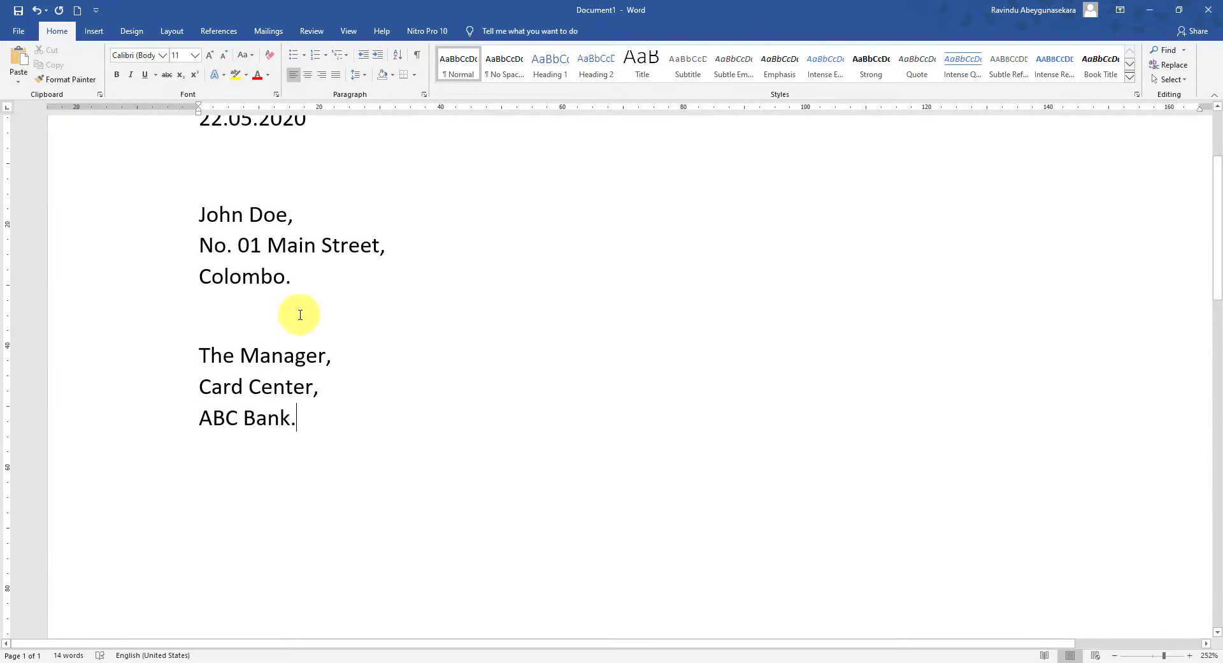
{"action": "left_click", "coordinate": [297, 449]}
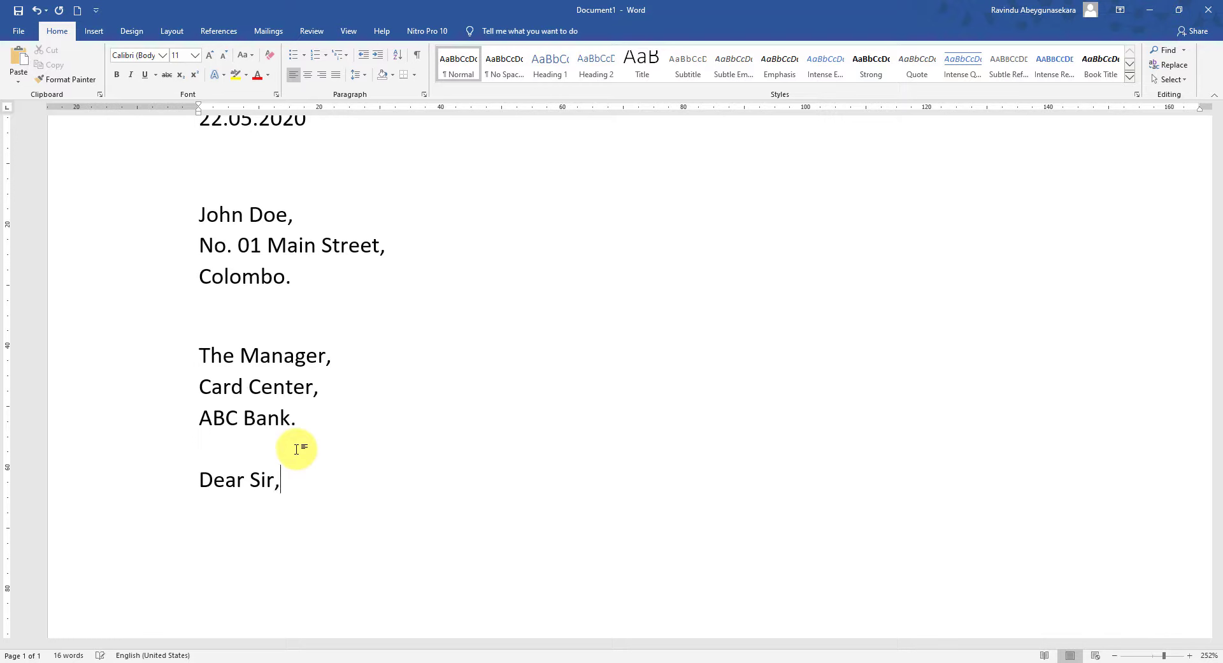
{"action": "scroll", "coordinate": [306, 446], "scroll_direction": "down", "scroll_amount": 2}
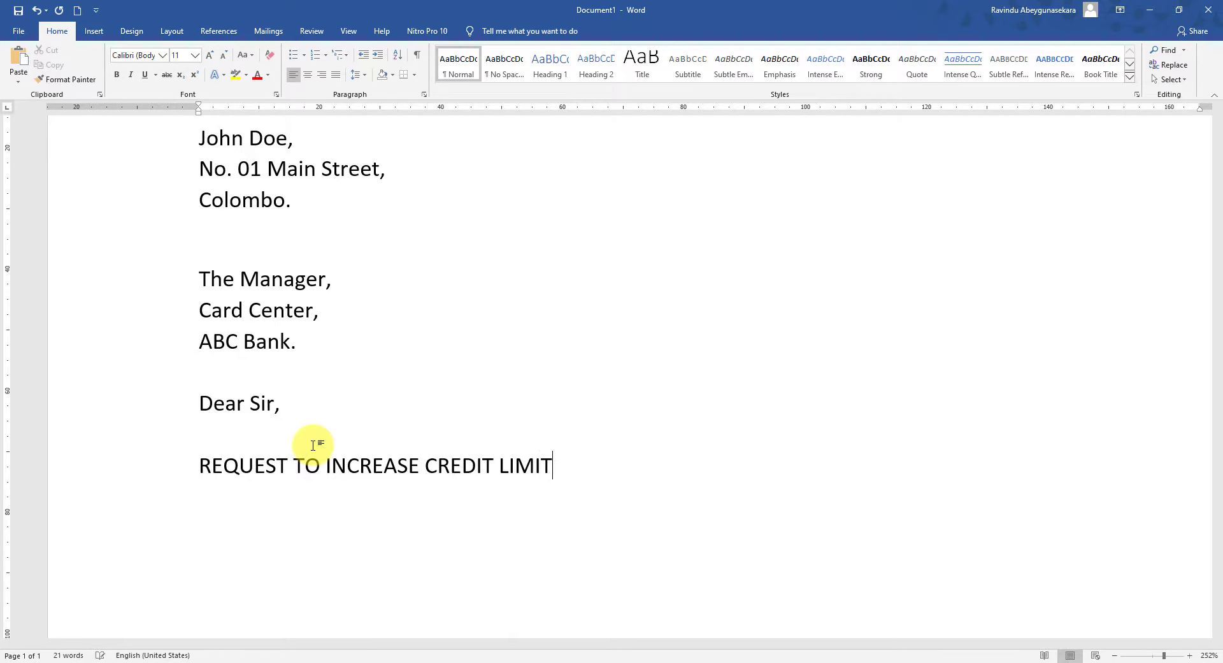
- Make the subject line "REQUEST TO INCREASE CREDIT LIMIT" bold and underlined
{"action": "left_click_drag", "start_coordinate": [581, 470], "coordinate": [200, 473]}
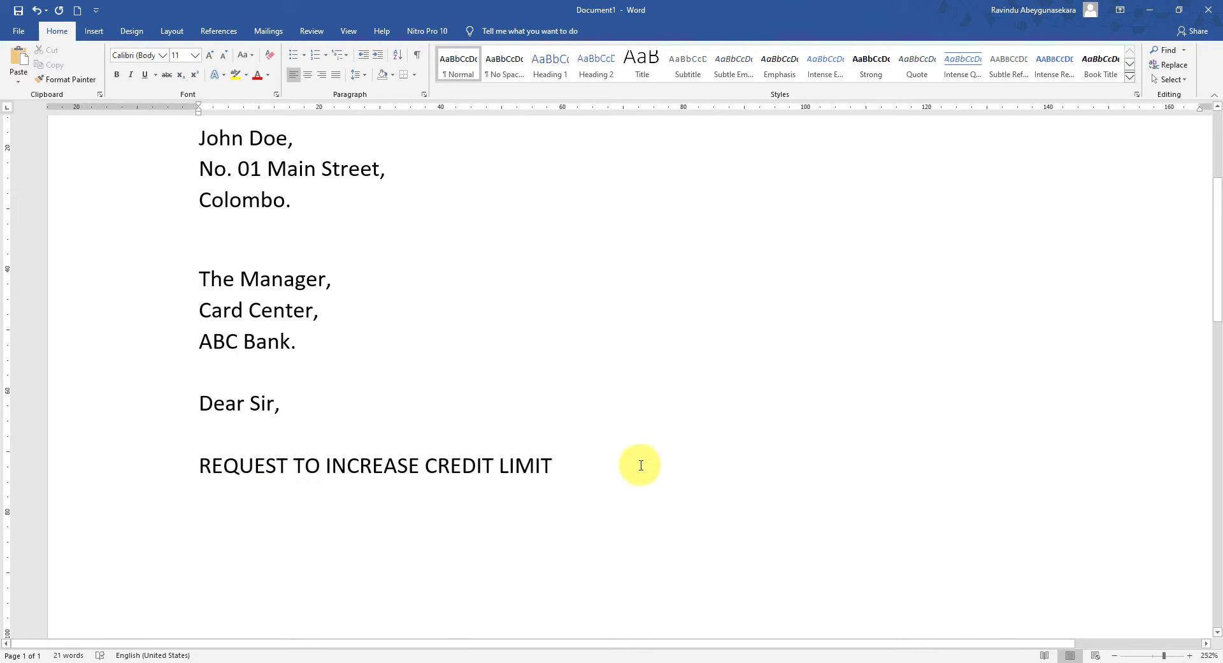
{"action": "left_click_drag", "start_coordinate": [576, 465], "coordinate": [233, 483]}
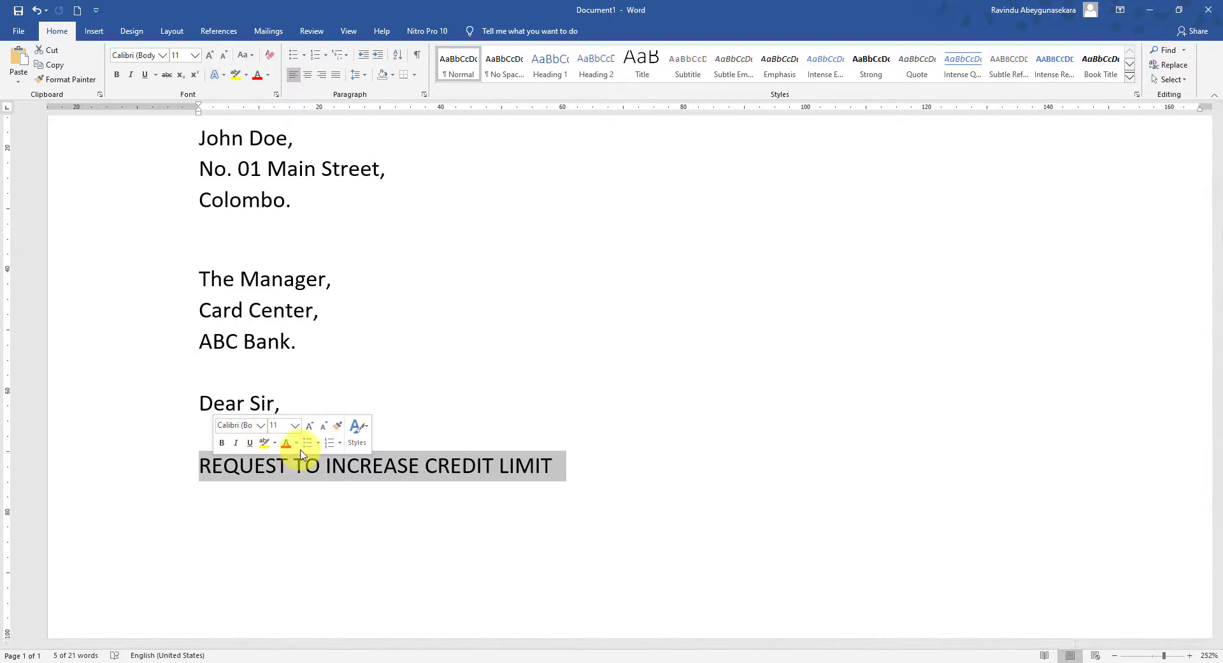
{"action": "left_click", "coordinate": [223, 442]}
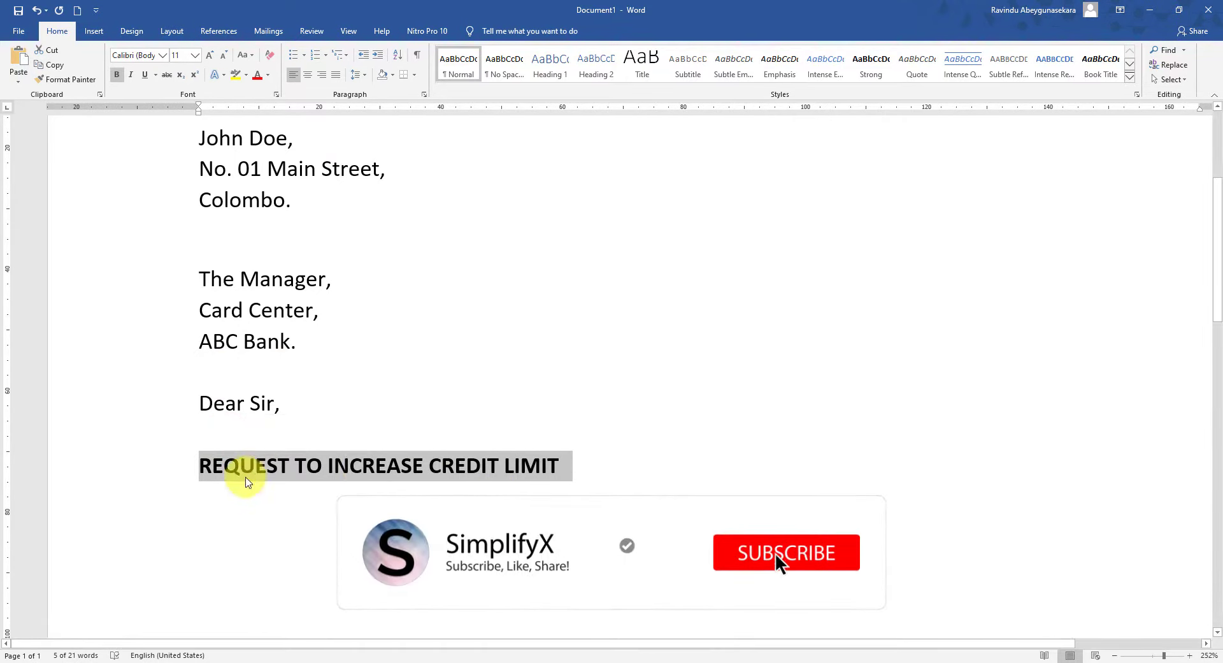
{"action": "left_click", "coordinate": [387, 475]}
{"action": "left_click_drag", "start_coordinate": [631, 472], "coordinate": [191, 467]}
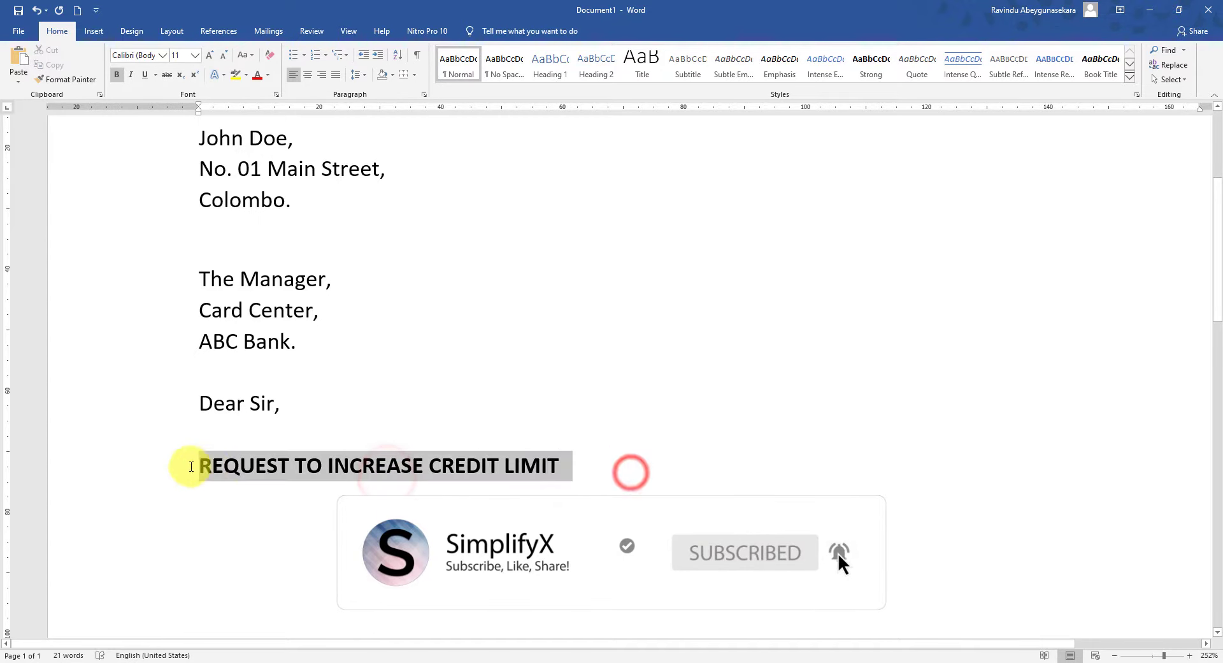
{"action": "left_click", "coordinate": [144, 75]}
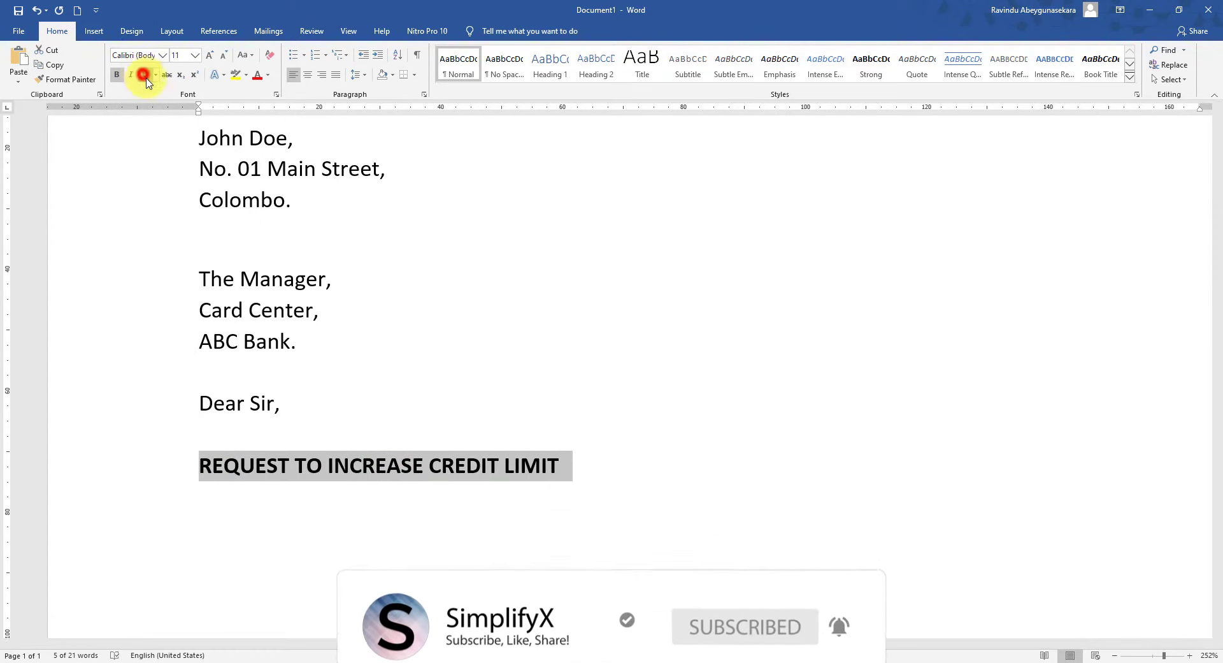
{"action": "left_click", "coordinate": [478, 517]}
- Center the subject line "REQUEST TO INCREASE CREDIT LIMIT" on the page
{"action": "scroll", "coordinate": [478, 513], "scroll_direction": "down", "scroll_amount": 3}
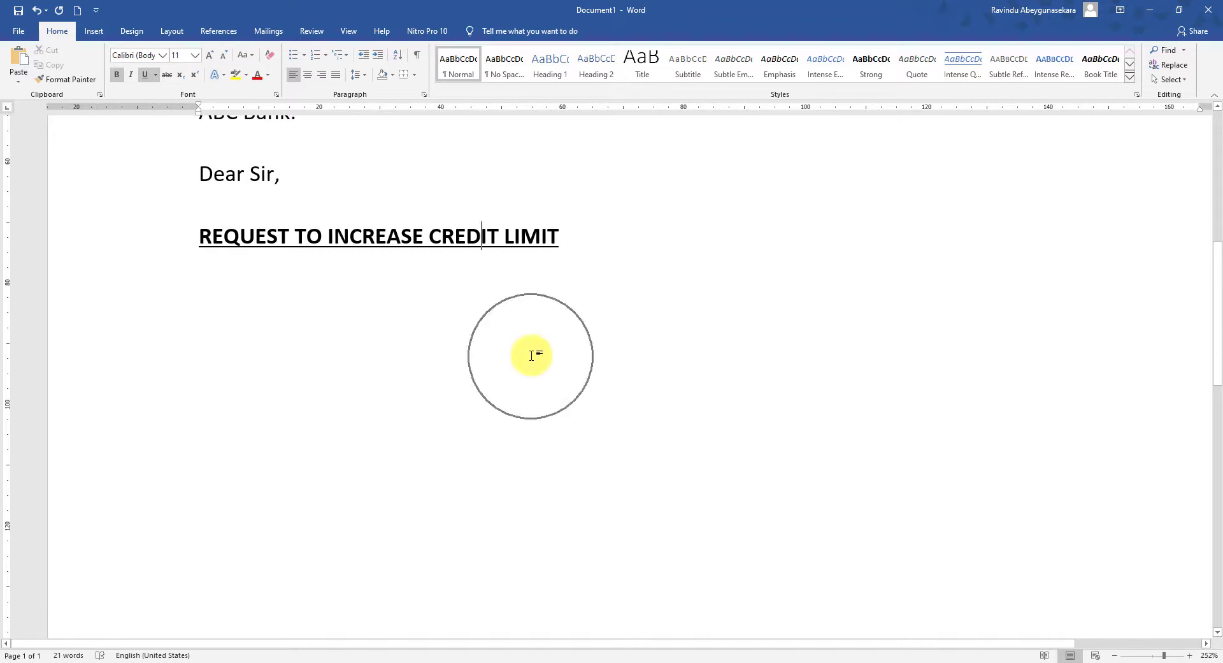
{"action": "scroll", "coordinate": [531, 355], "scroll_direction": "down", "scroll_amount": 7}
{"action": "scroll", "coordinate": [526, 401], "scroll_direction": "up", "scroll_amount": 5}
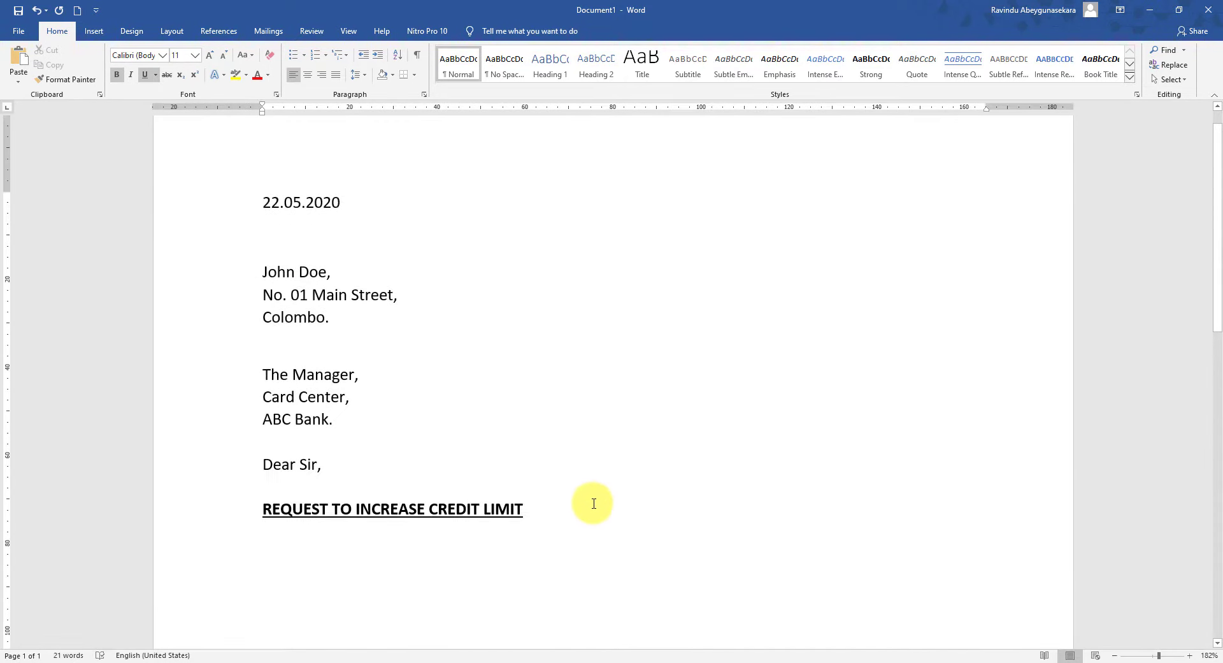
{"action": "left_click_drag", "start_coordinate": [582, 510], "coordinate": [219, 513]}
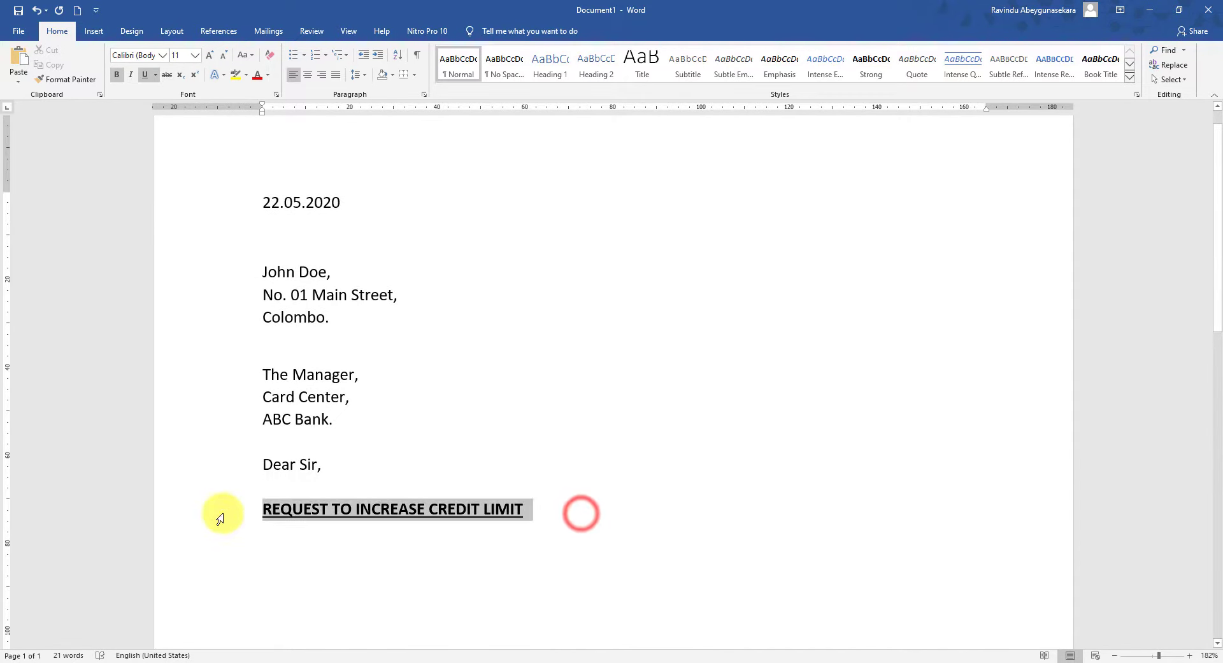
{"action": "left_click", "coordinate": [309, 75]}
{"action": "left_click", "coordinate": [565, 549]}
- Start a new line directly below the centered subject line
{"action": "left_click", "coordinate": [793, 495]}
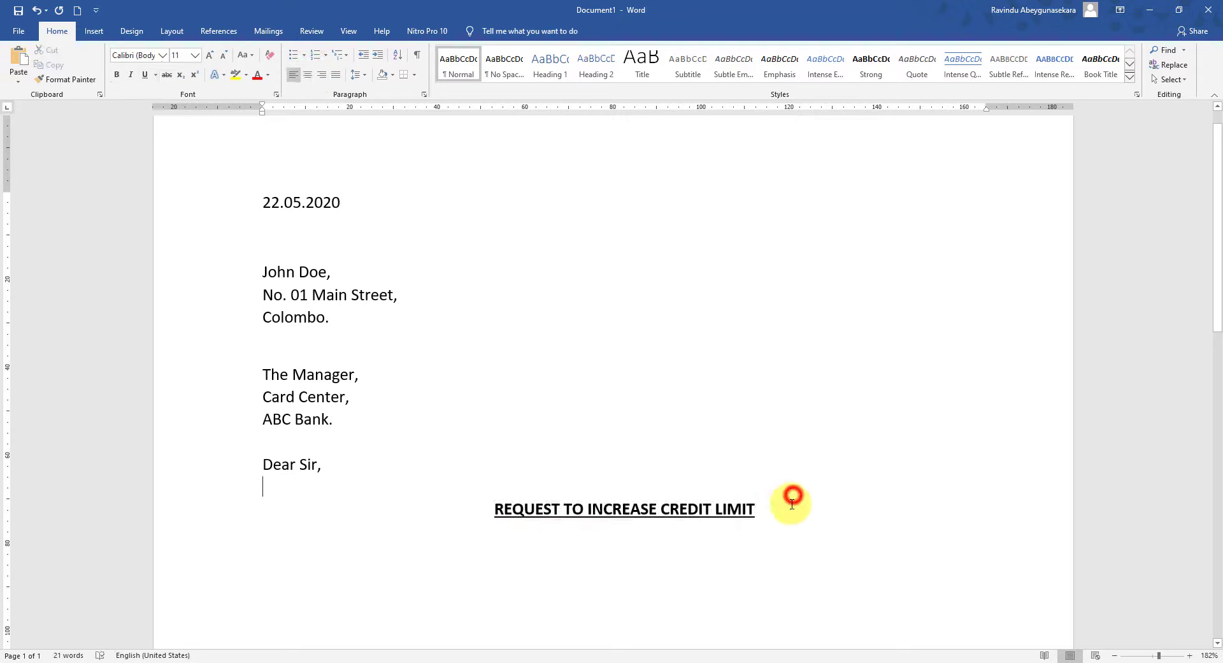
{"action": "left_click", "coordinate": [792, 515]}
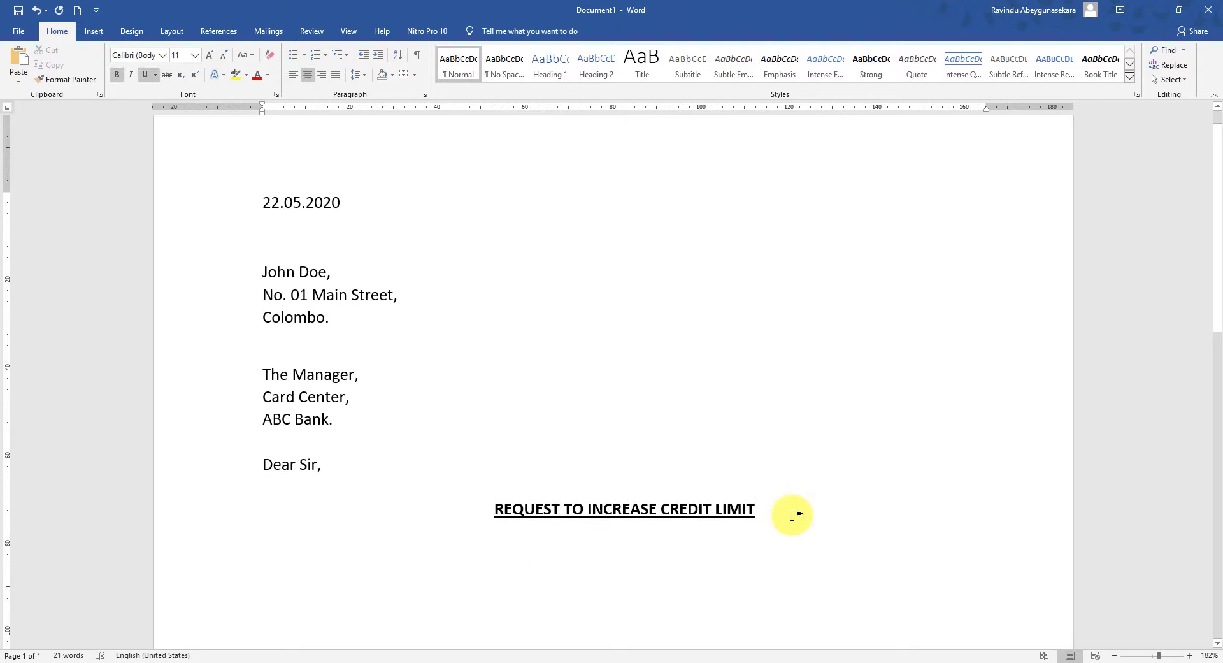
{"action": "key", "text": "Return"}
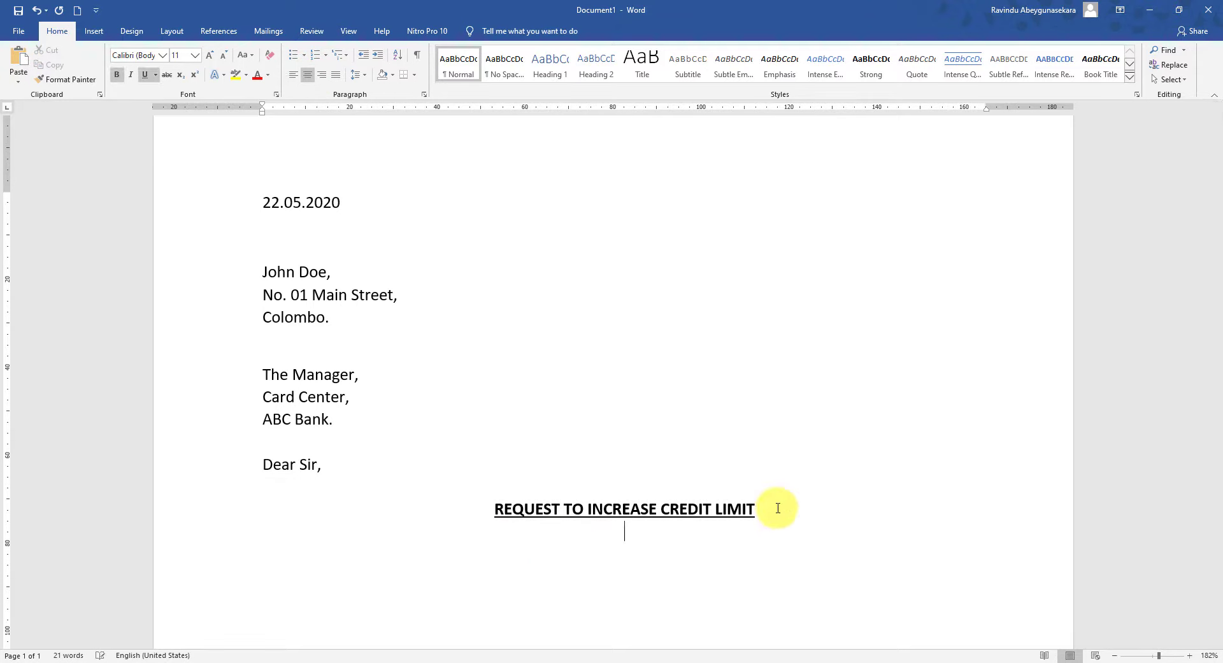
- Left-align the paragraph below the subject line and turn off bold and underline for its text
{"action": "scroll", "coordinate": [875, 461], "scroll_direction": "down", "scroll_amount": 3}
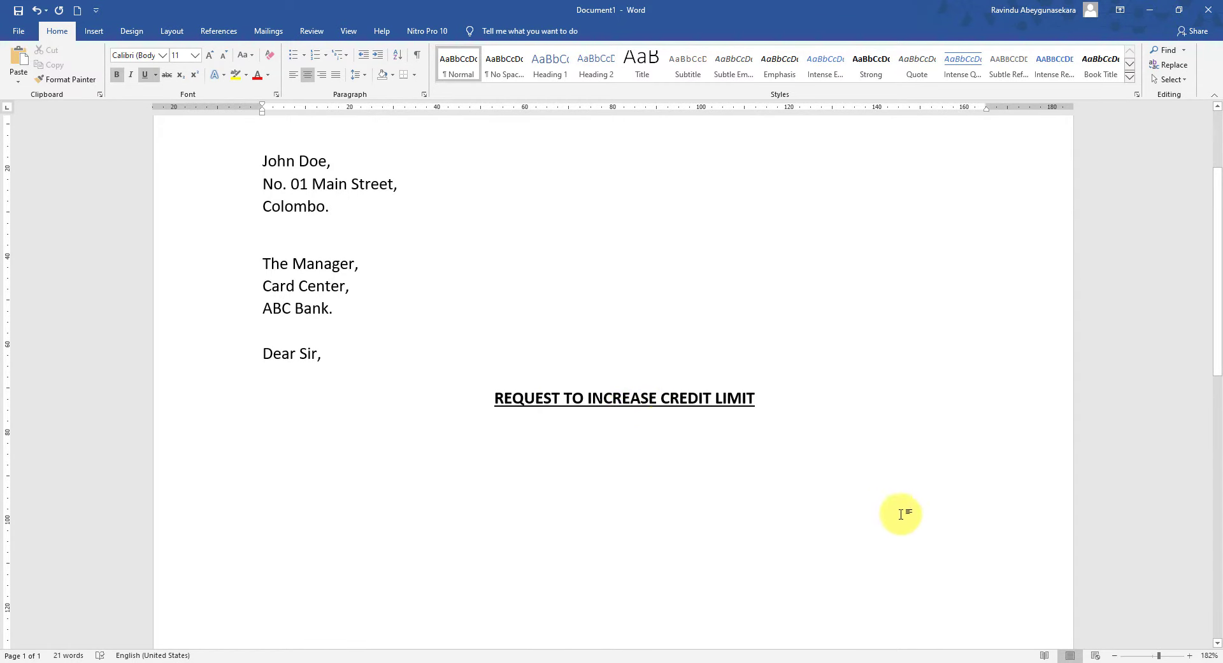
{"action": "left_click", "coordinate": [290, 78]}
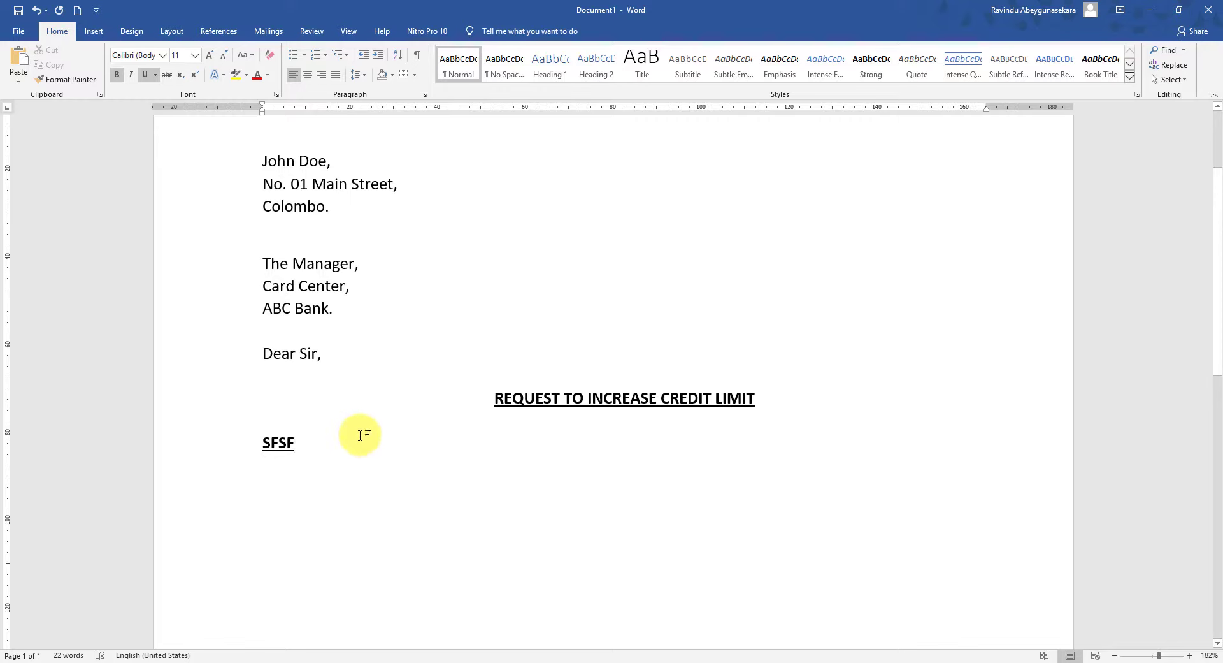
{"action": "double_click", "coordinate": [312, 442]}
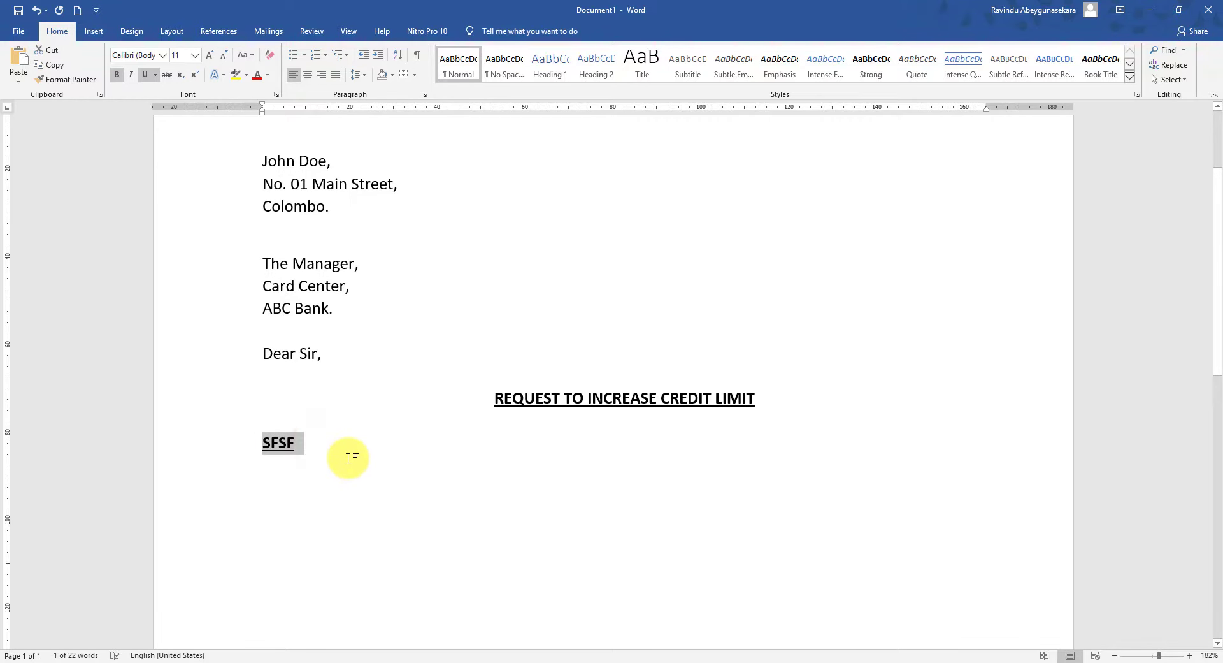
{"action": "key", "text": "Delete"}
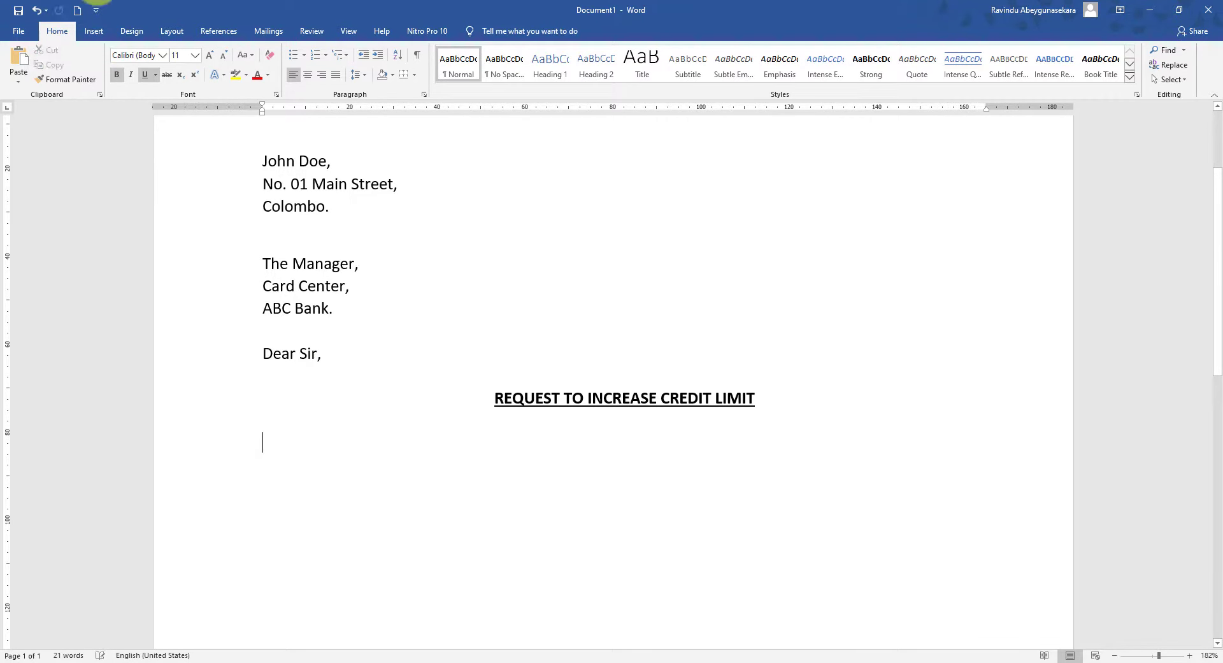
{"action": "left_click", "coordinate": [117, 75]}
{"action": "left_click", "coordinate": [144, 77]}
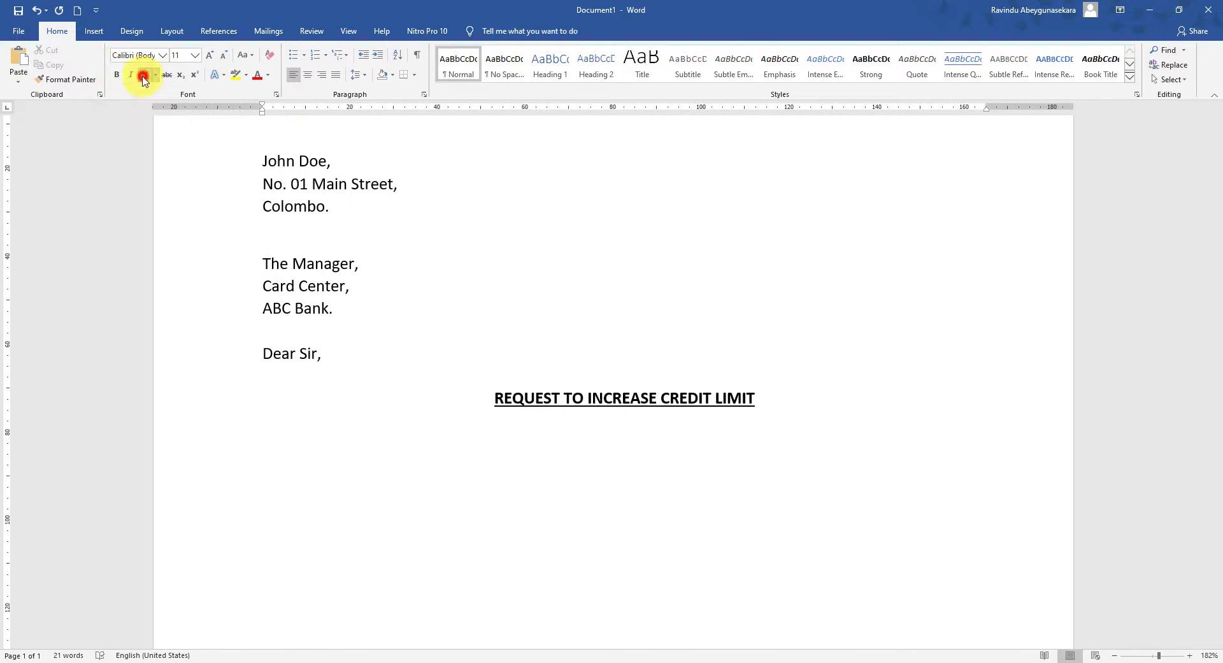
{"action": "left_click", "coordinate": [285, 452]}
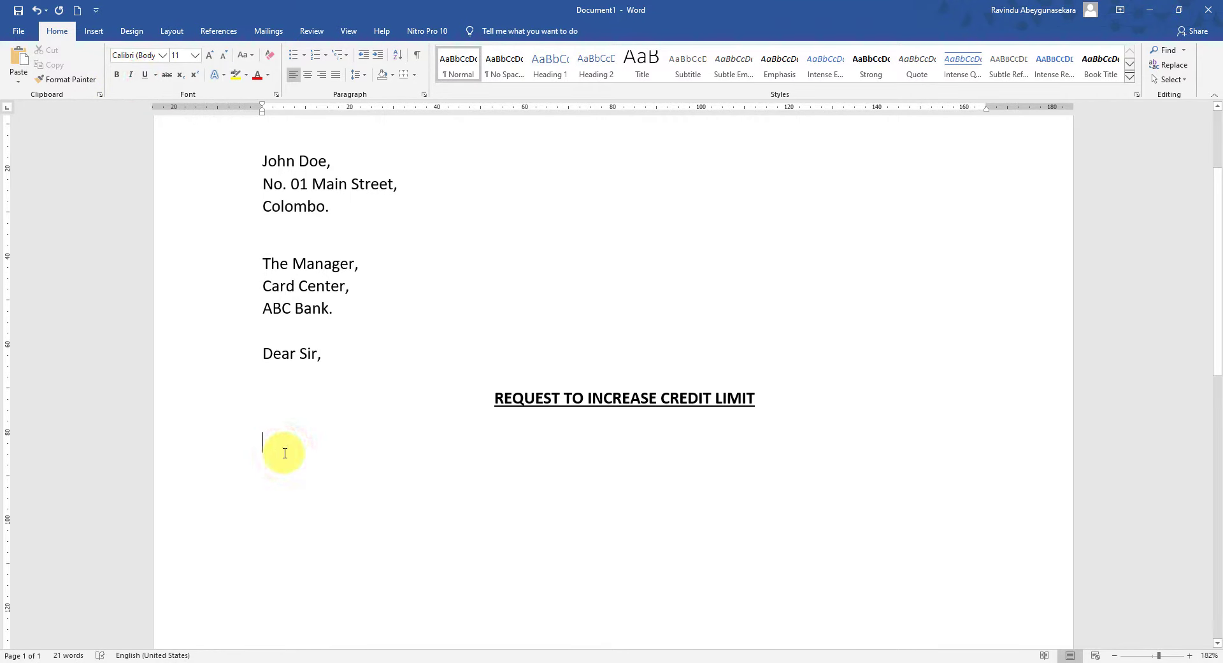
- Begin the letter body with "I kindly request you to increase the credit limit of my credit card."
{"action": "type", "text": "i K"}
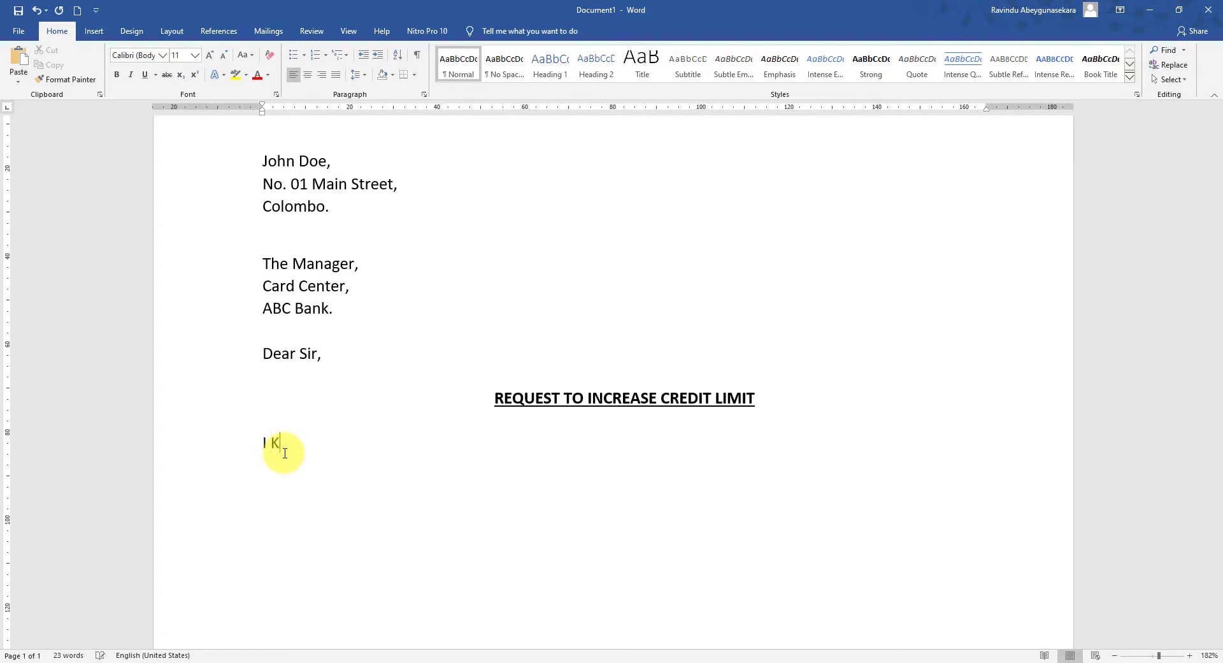
{"action": "type", "text": "kindly requs"}
{"action": "key", "text": "BackSpace"}
{"action": "type", "text": "est you to increase"}
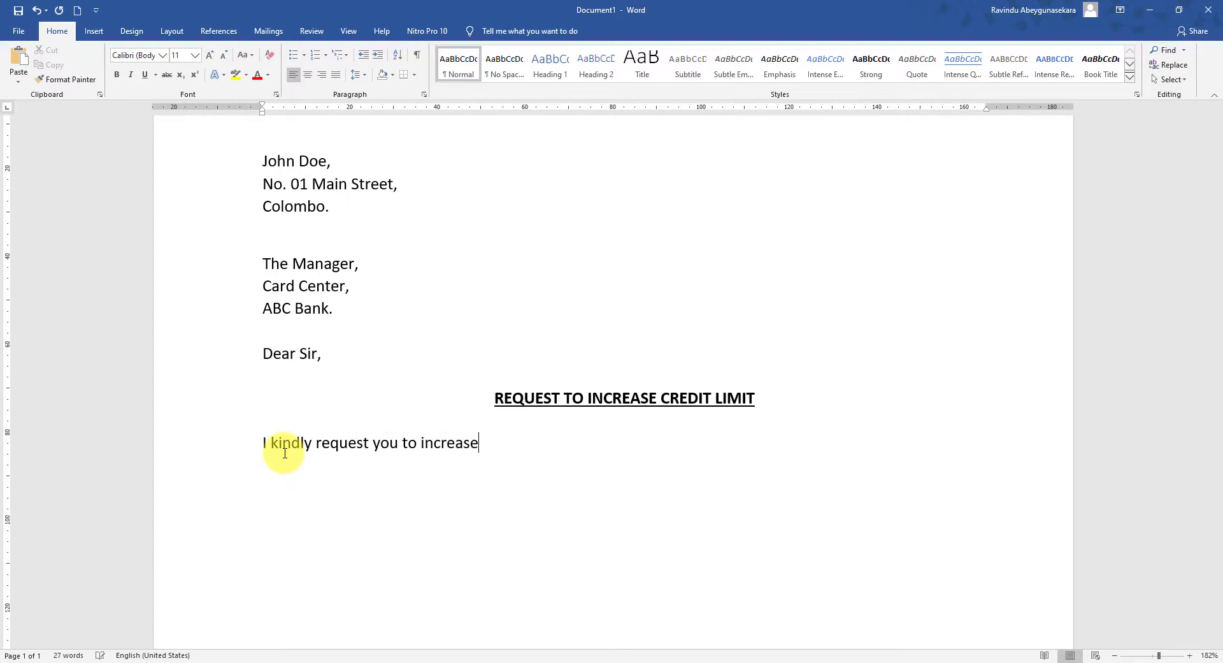
{"action": "type", "text": " the credit limit of m"}
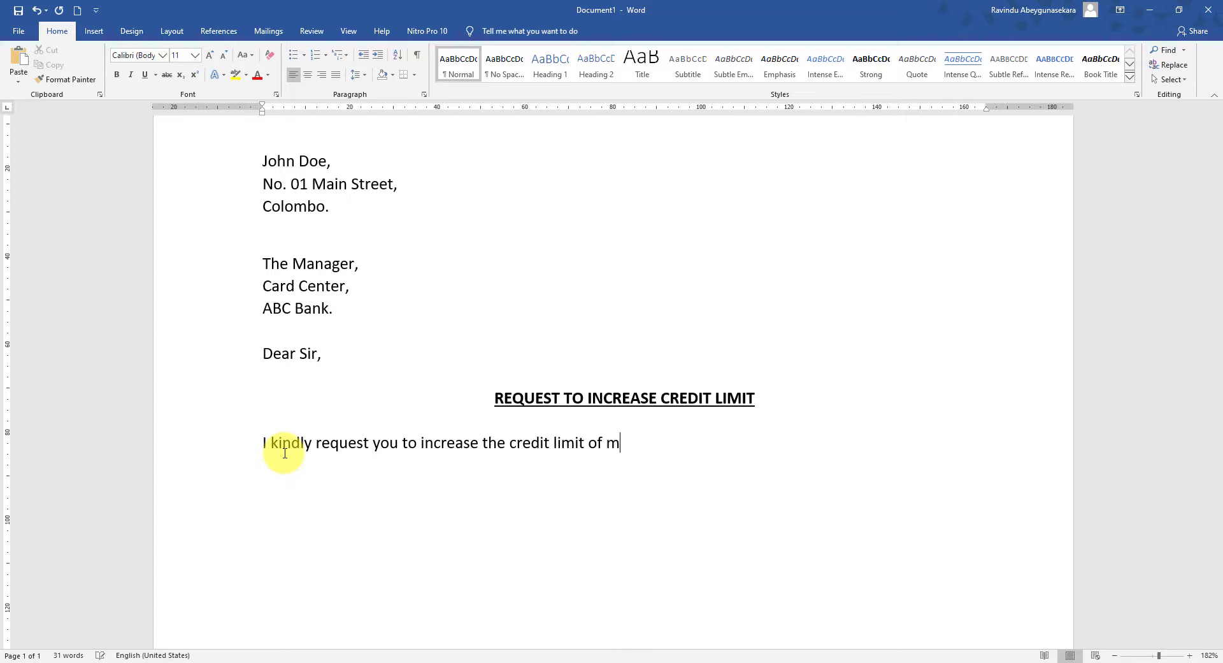
{"action": "type", "text": "y credit cartd"}
{"action": "key", "text": "BackSpace"}
{"action": "key", "text": "BackSpace"}
{"action": "type", "text": "d."}
- Continue the paragraph with "Since I have been maintaining a good relationship with the bank, I think that you will consider my request."
{"action": "type", "text": "Sinc"}
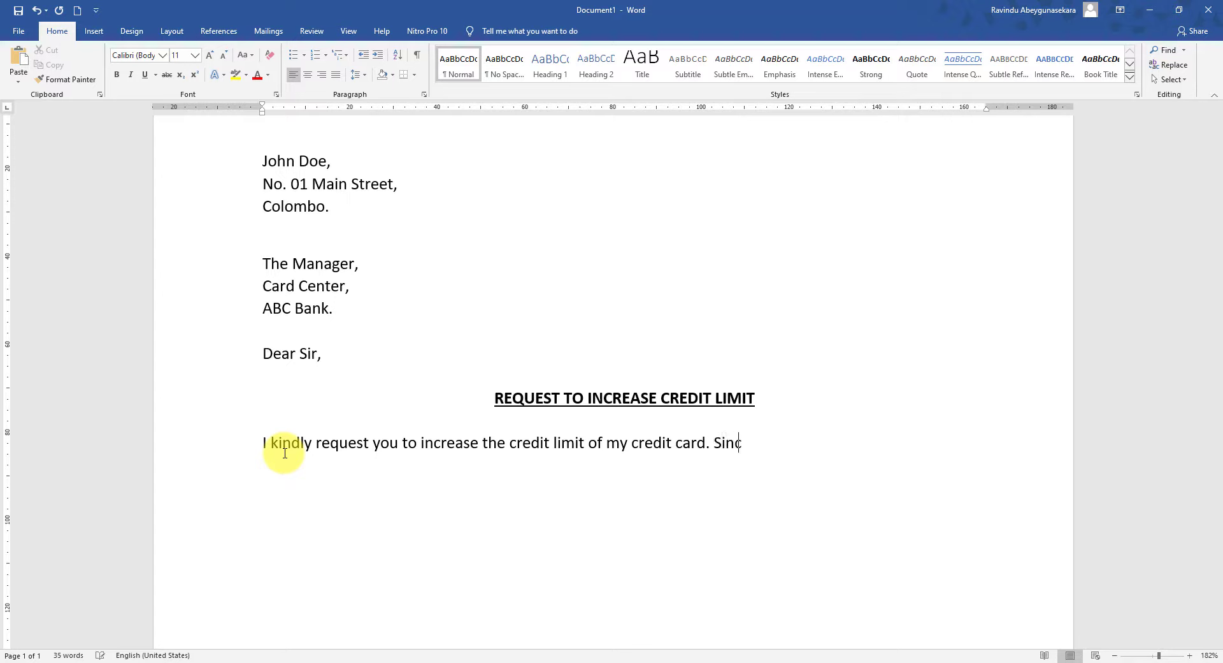
{"action": "type", "text": "e I have been main"}
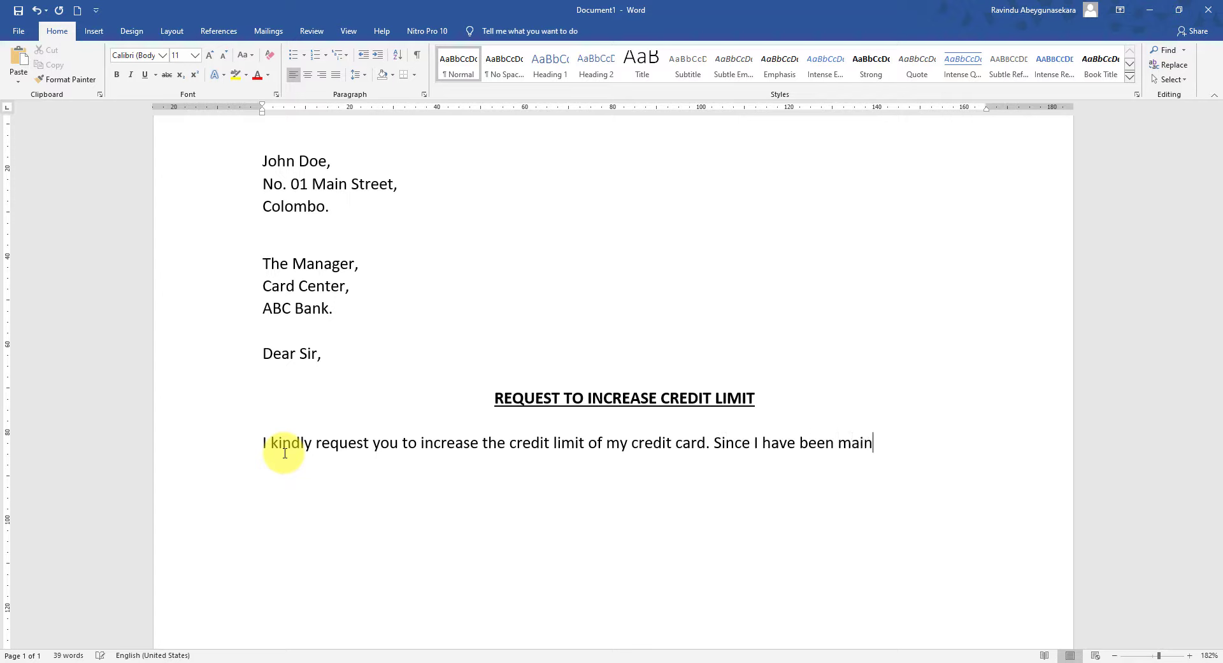
{"action": "type", "text": "taining a good relatio"}
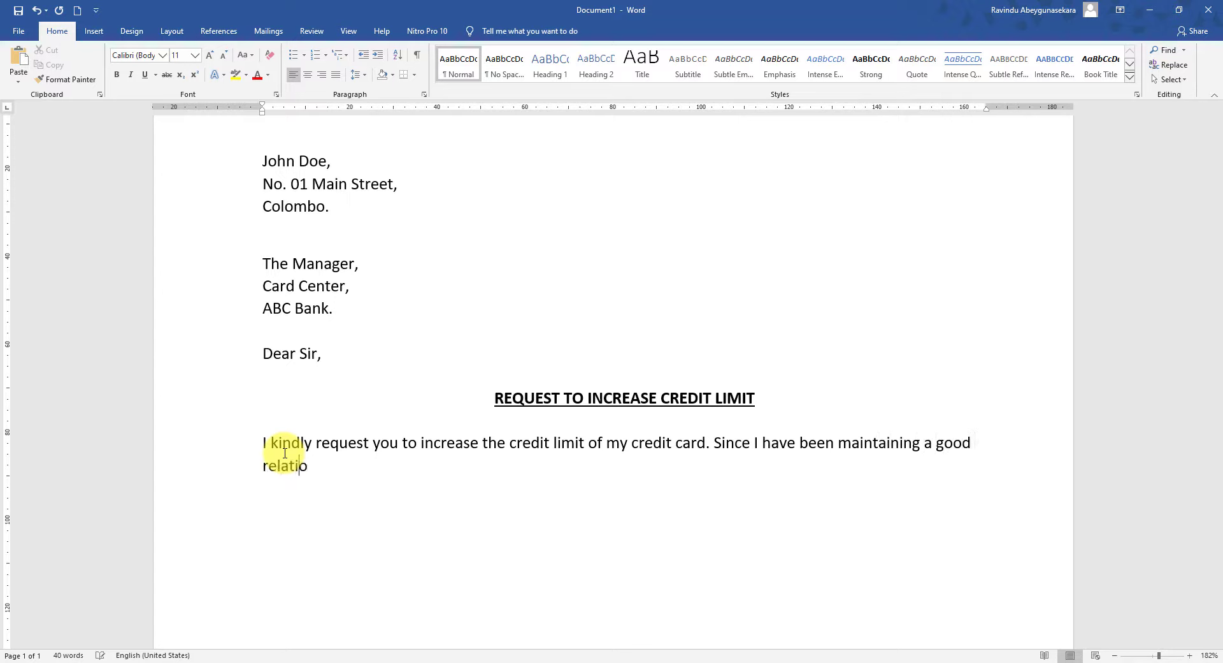
{"action": "type", "text": "nship with the bank,"}
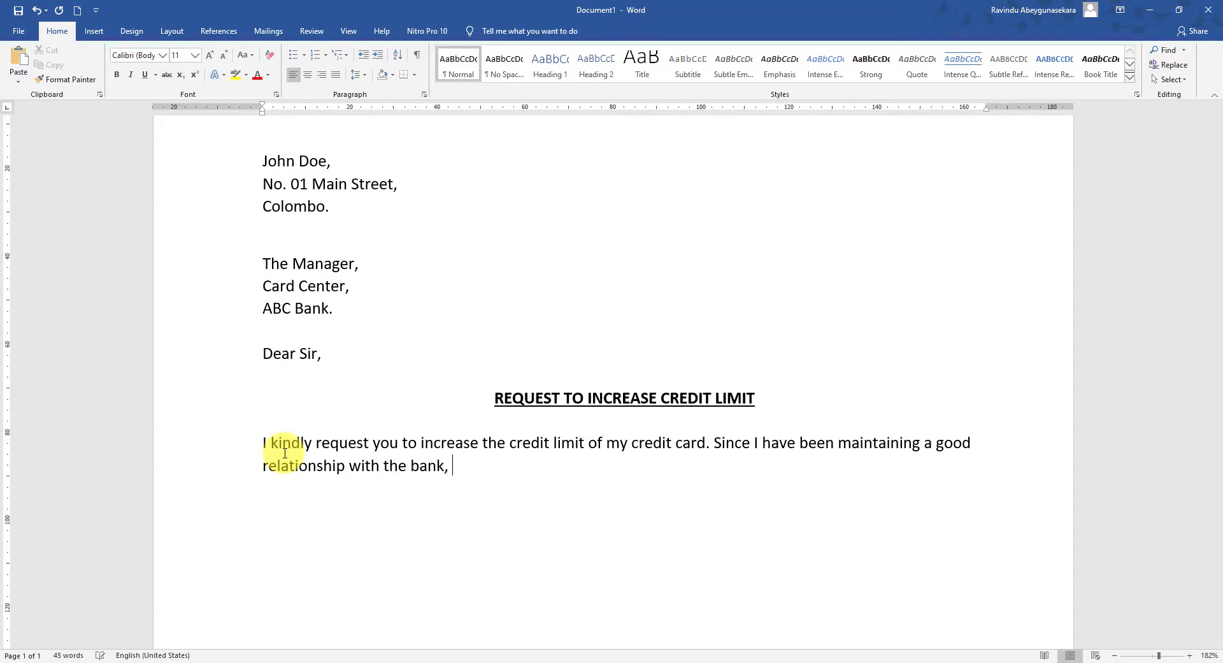
{"action": "type", "text": " I think that you will c"}
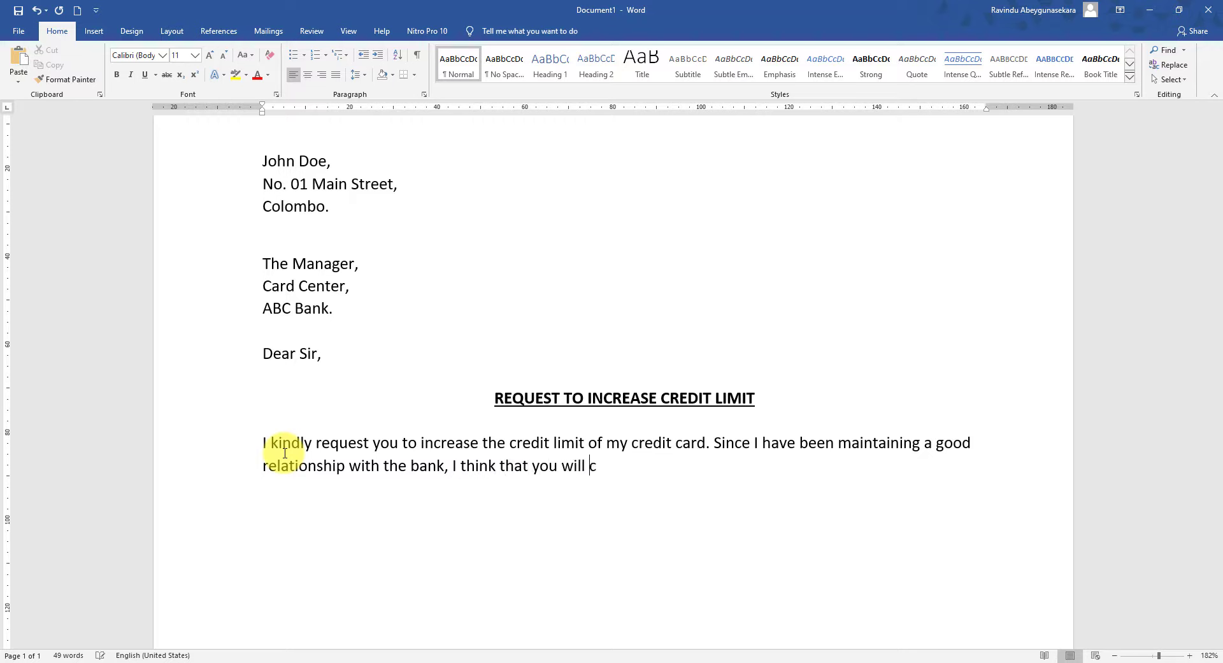
{"action": "type", "text": "onsider my re"}
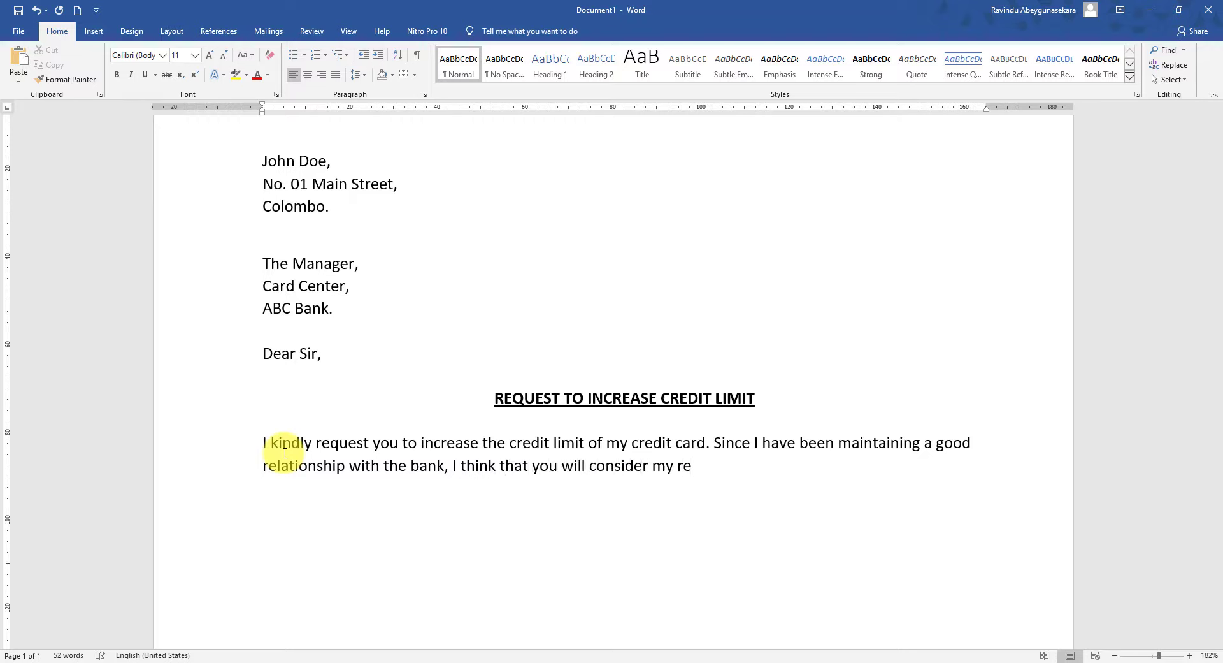
{"action": "type", "text": "quest."}
- After a blank line, add "My card details are as follows;" and start a bulleted list on the line below
{"action": "type", "text": "My card de"}
{"action": "type", "text": "tails are "}
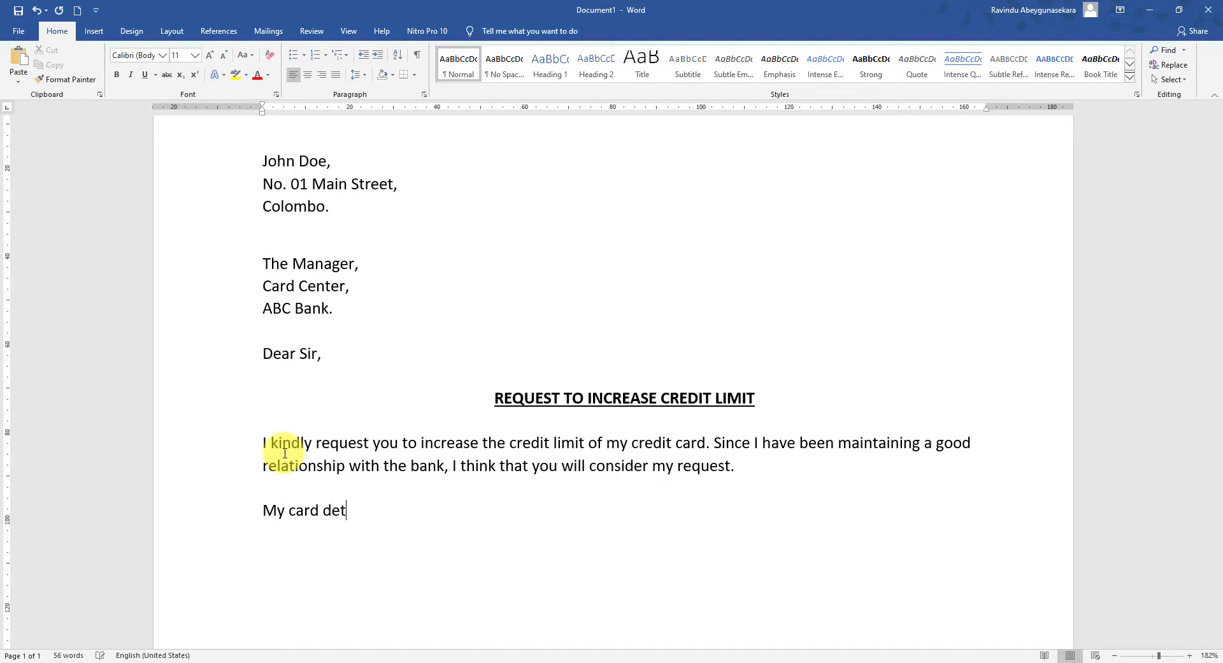
{"action": "type", "text": "as follows"}
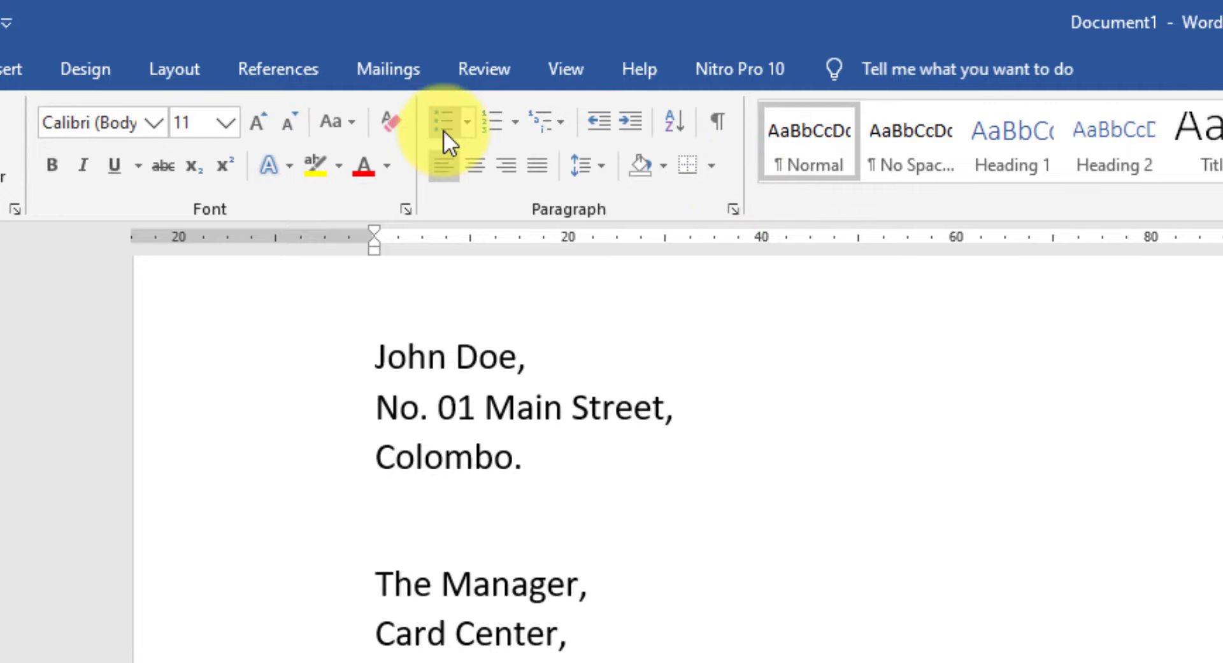
{"action": "left_click", "coordinate": [444, 126]}
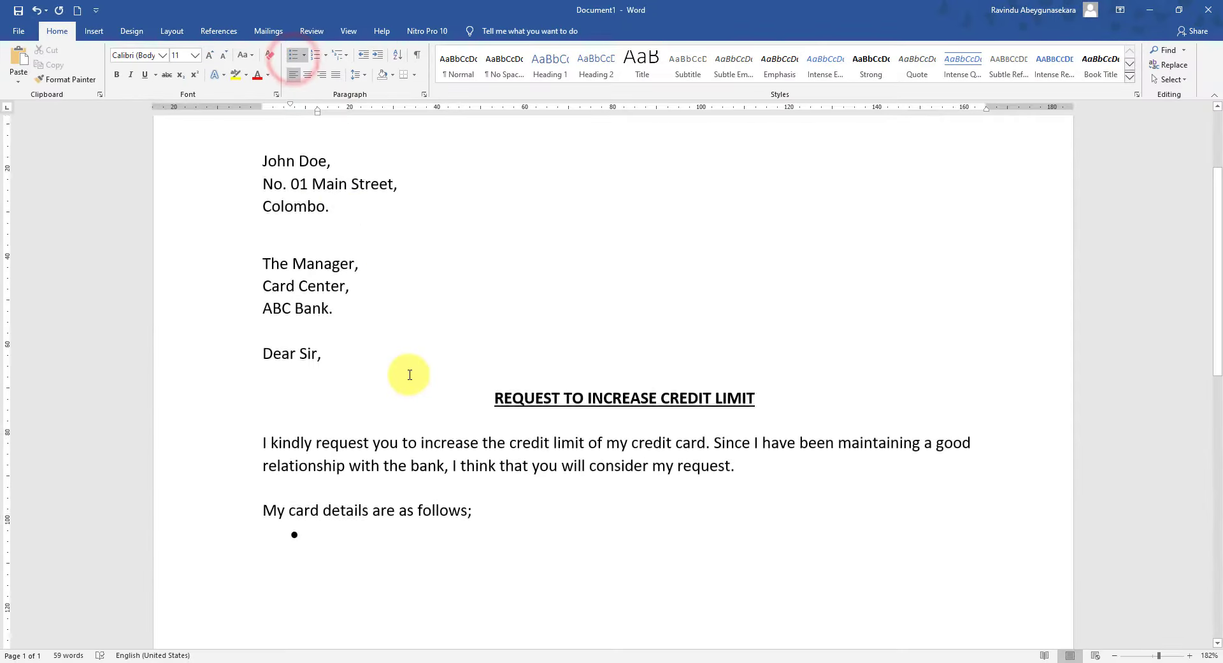
- Fill the first bullet with the label "Card No :" followed by the card number
{"action": "scroll", "coordinate": [410, 375], "scroll_direction": "down", "scroll_amount": 2}
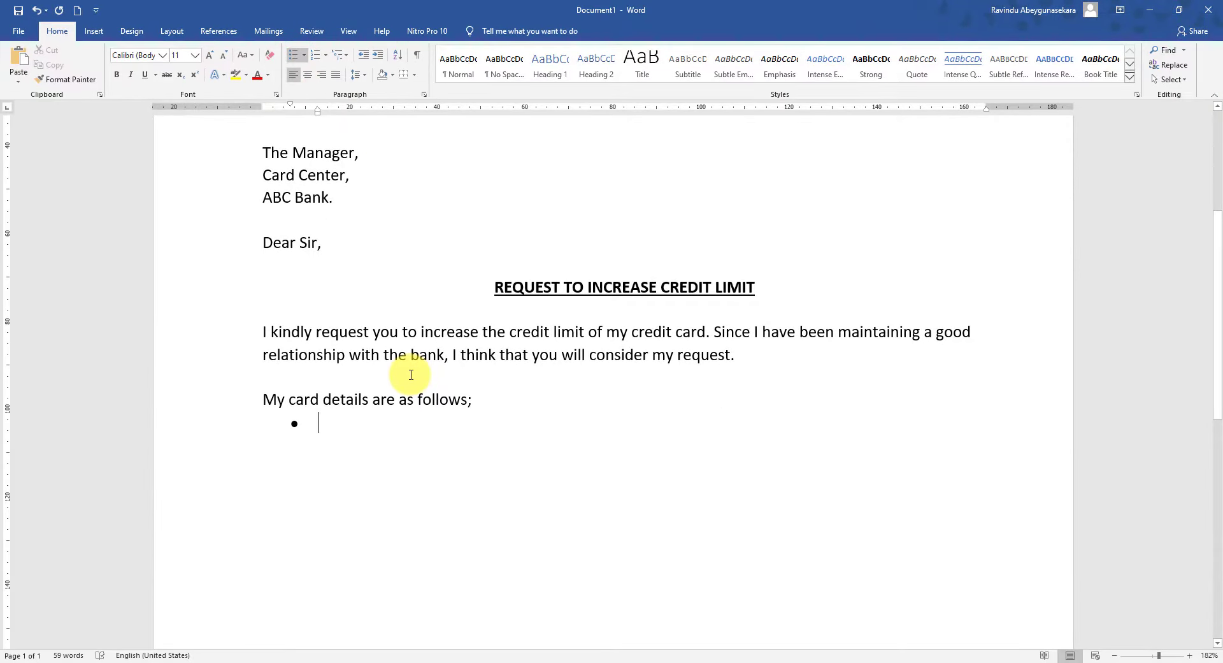
{"action": "type", "text": "CARD NO"}
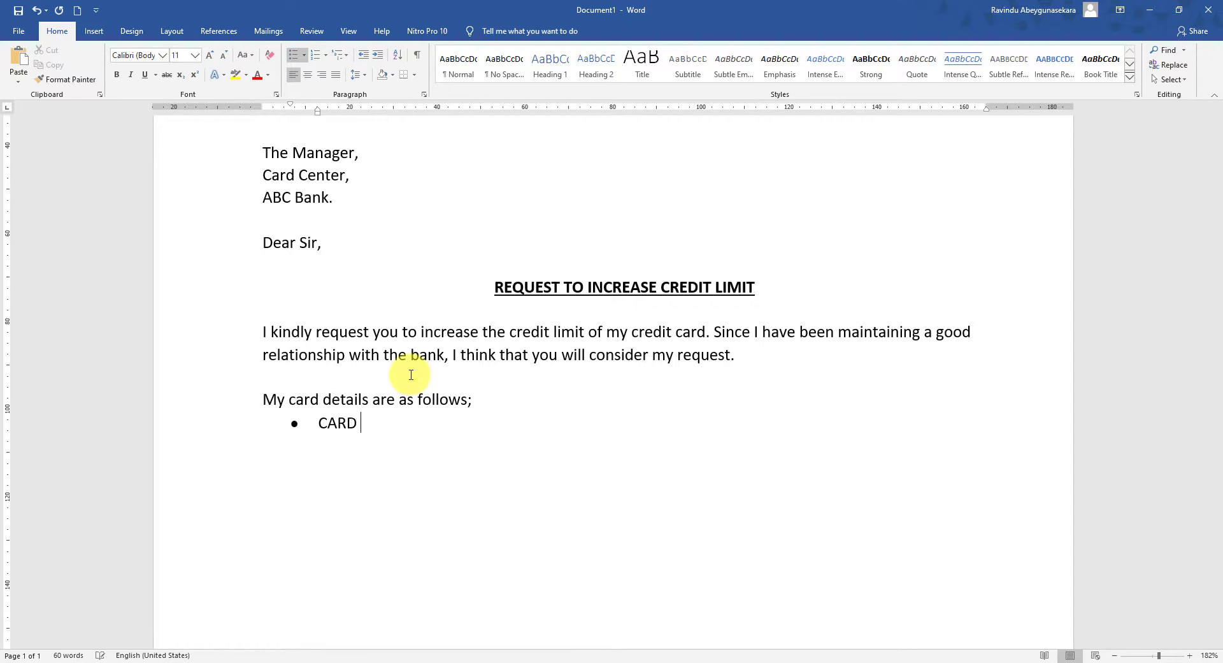
{"action": "key", "text": "BackSpace"}
{"action": "key", "text": "BackSpace"}
{"action": "key", "text": "BackSpace"}
{"action": "key", "text": "BackSpace"}
{"action": "key", "text": "BackSpace"}
{"action": "key", "text": "BackSpace"}
{"action": "type", "text": "ard No : 123456"}
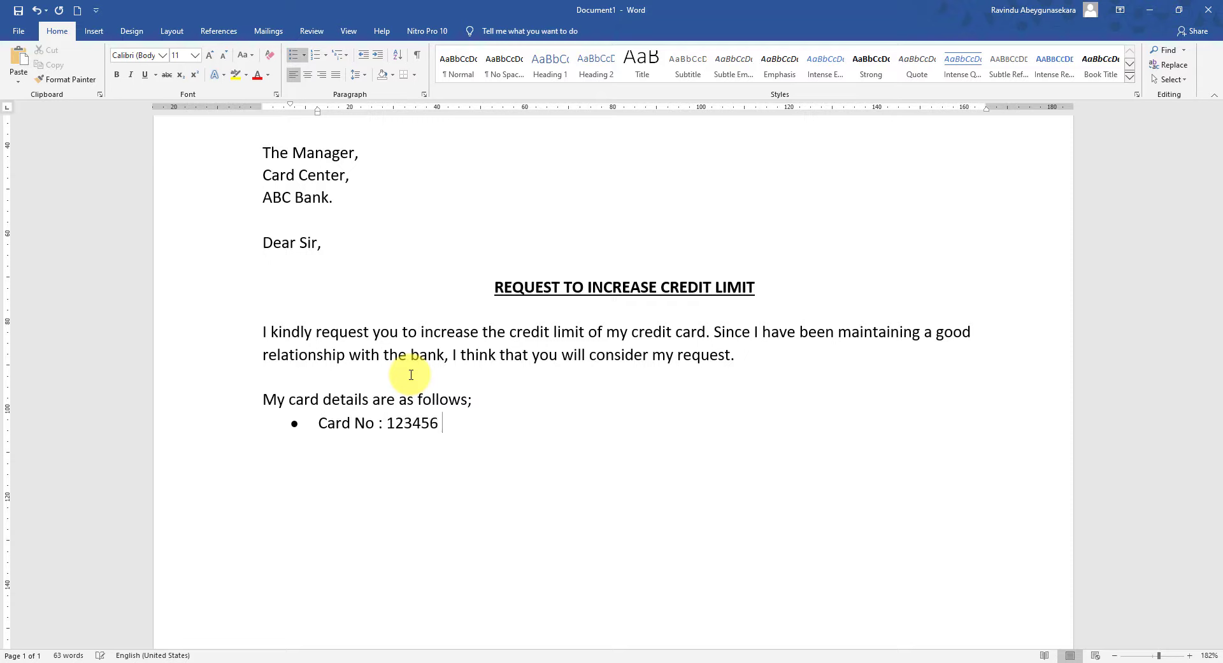
- Add two more bullets, "Name on Card :" with the cardholder's name and "NIC :" with the national ID number
{"action": "key", "text": "Return"}
{"action": "type", "text": "N"}
{"action": "key", "text": "BackSpace"}
{"action": "type", "text": "Name on Card :"}
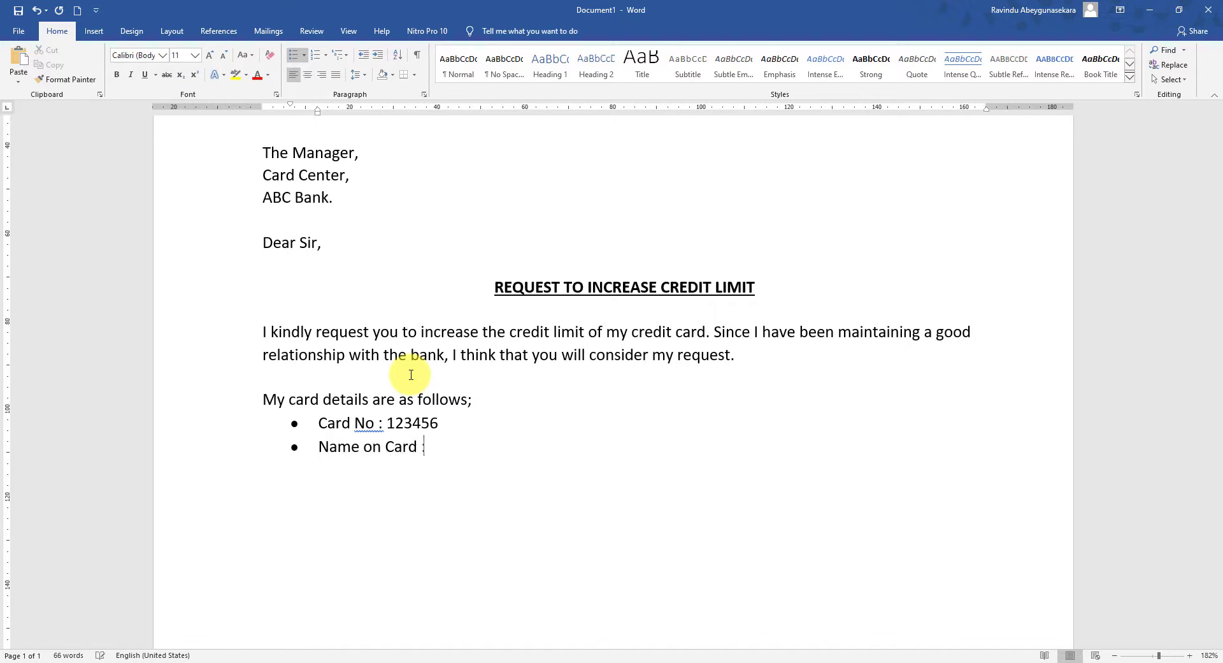
{"action": "type", "text": " John Doe"}
{"action": "key", "text": "Return"}
{"action": "type", "text": "NIC :"}
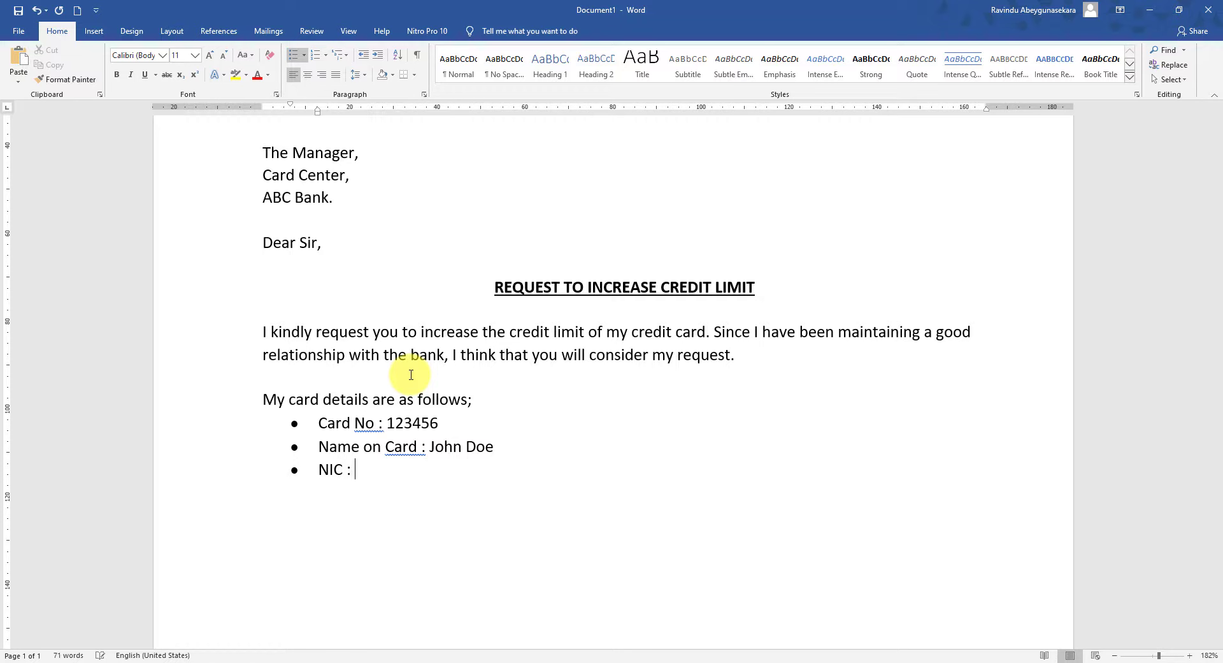
{"action": "type", "text": " 123456v"}
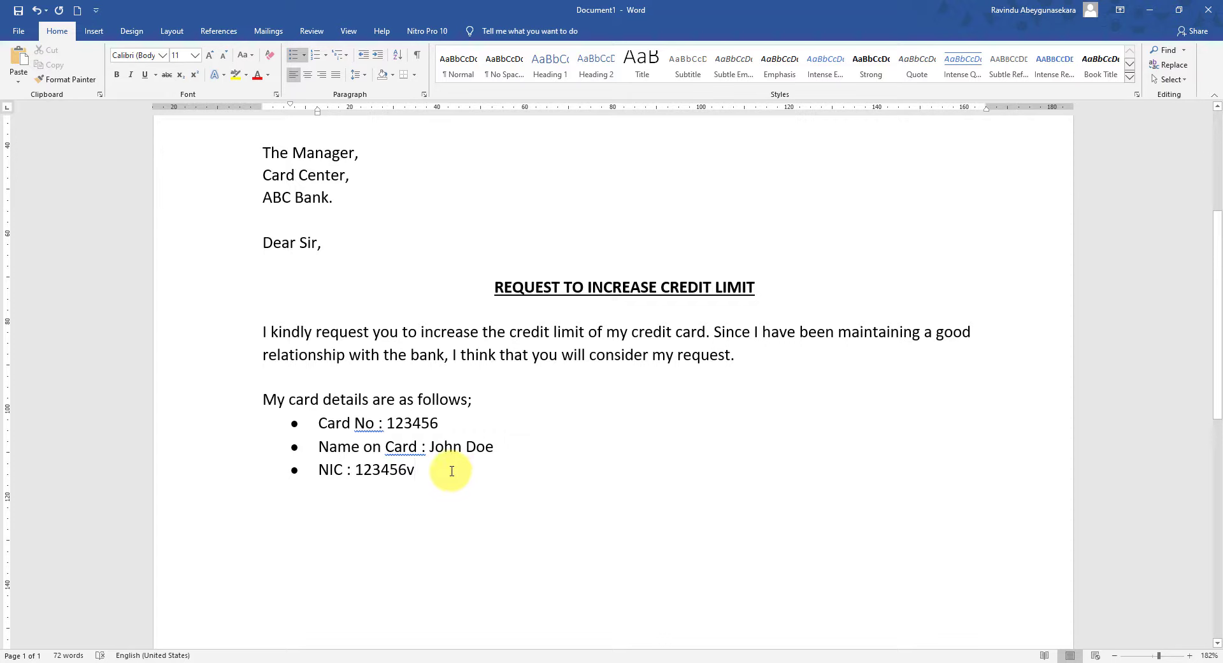
- End the bulleted list below the NIC entry and, after a blank line, write "Expecting your feedback soon."
{"action": "key", "text": "Return"}
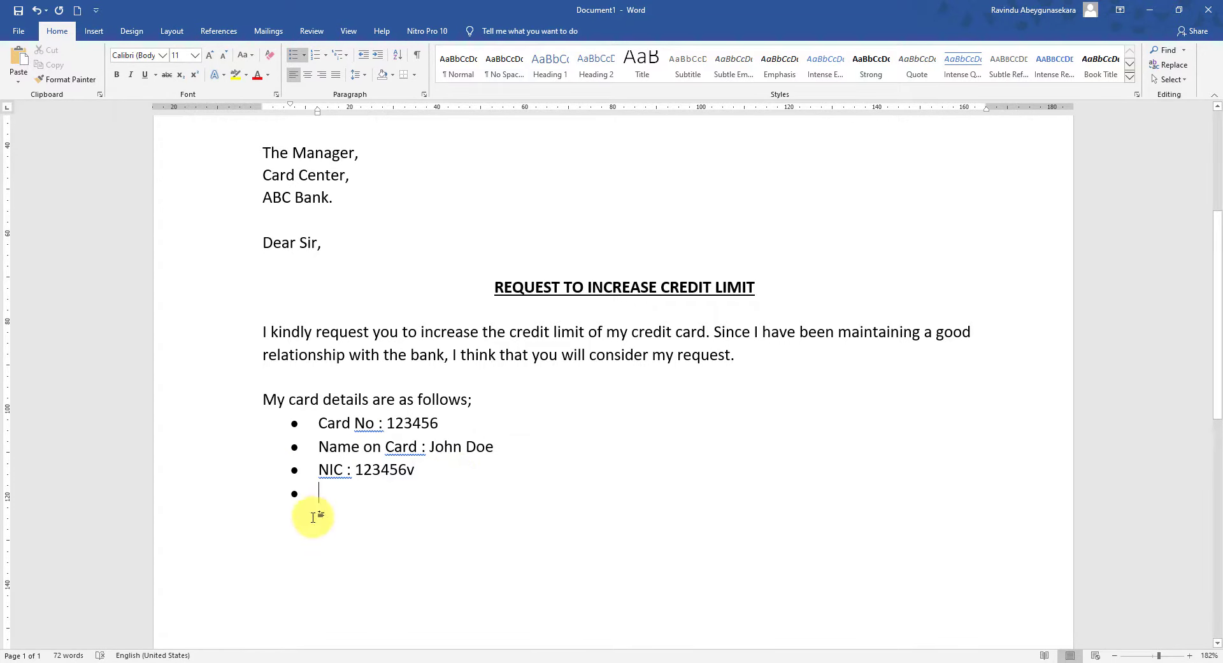
{"action": "left_click", "coordinate": [293, 57]}
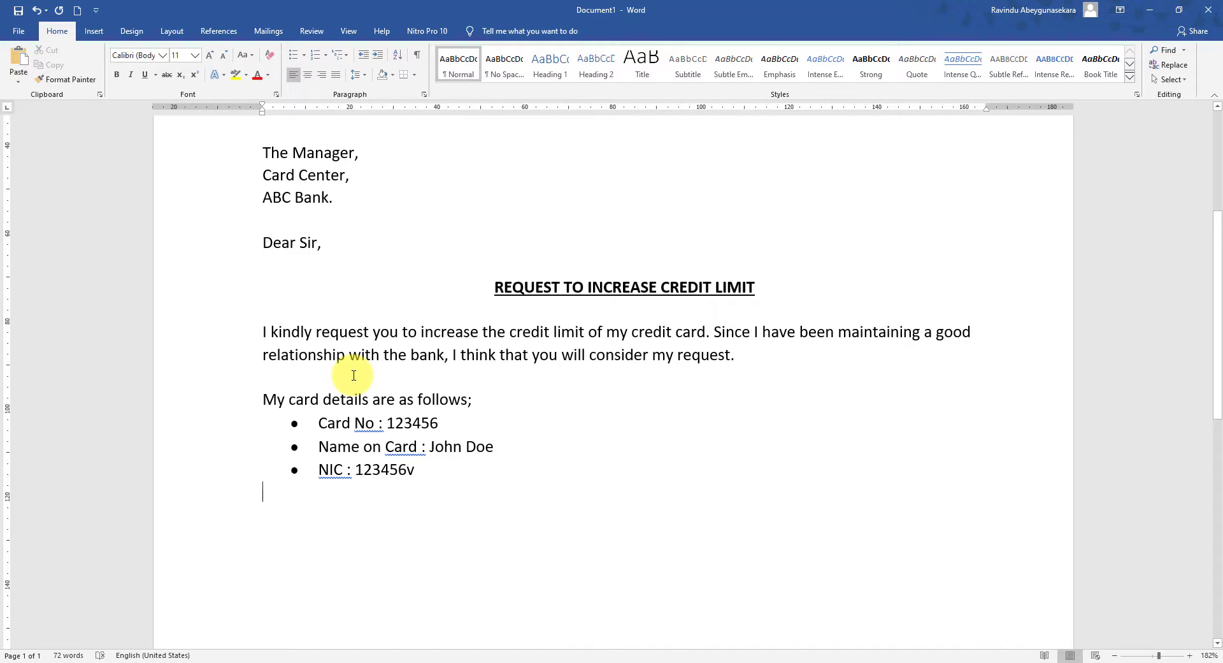
{"action": "key", "text": "Return"}
{"action": "type", "text": "Expe"}
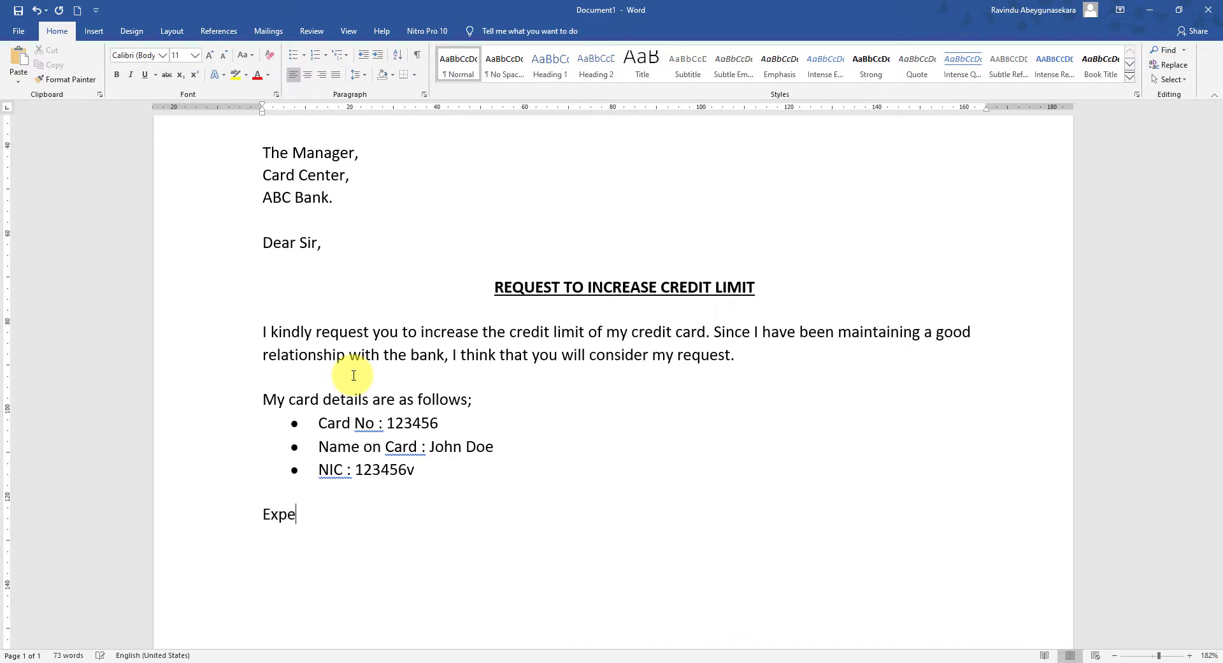
{"action": "type", "text": "cting your feedback"}
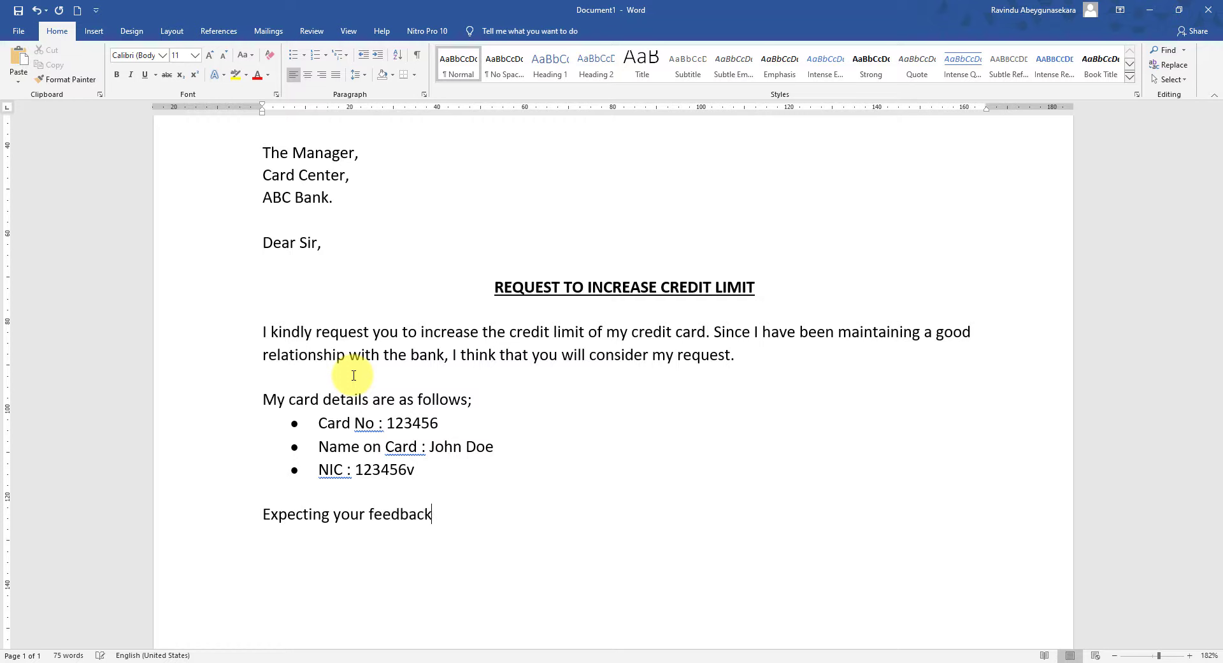
{"action": "type", "text": " soon.  "}
- Close the letter with "Thank You," and "Yours Faithfully,", each preceded by a blank line
{"action": "type", "text": "Thank"}
{"action": "type", "text": " You"}
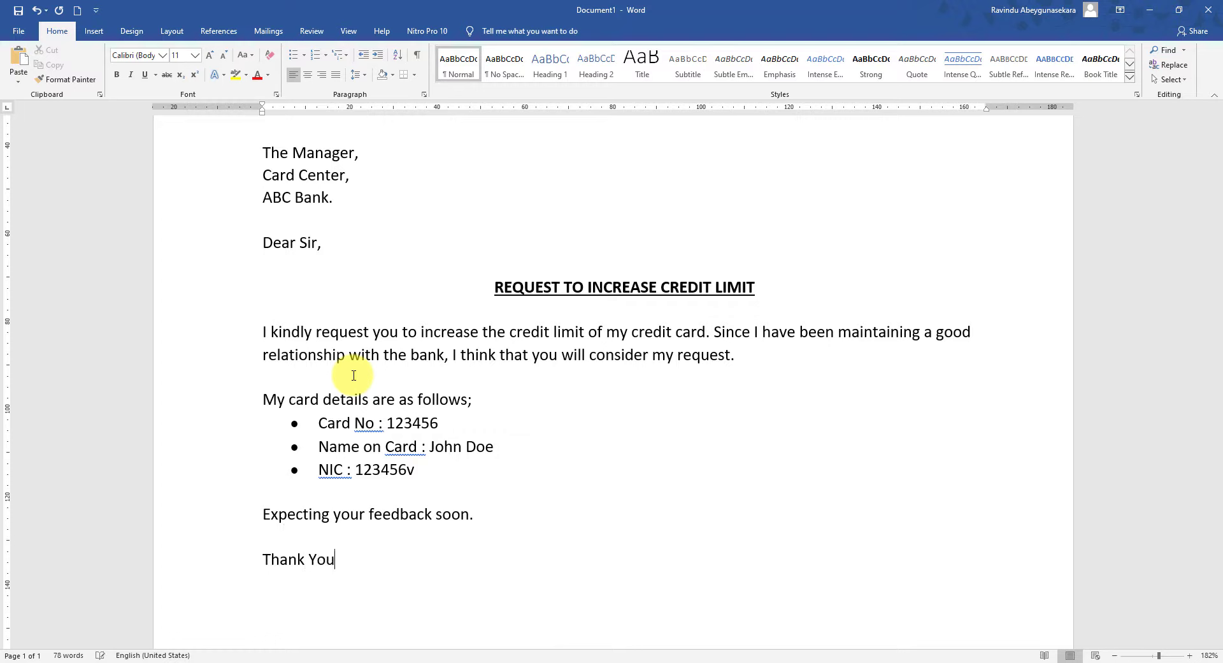
{"action": "type", "text": ",  Yours Faithfully,"}
- Leave blank space for a signature below "Yours Faithfully," and enter the sender's full name beneath it
{"action": "key", "text": "Return"}
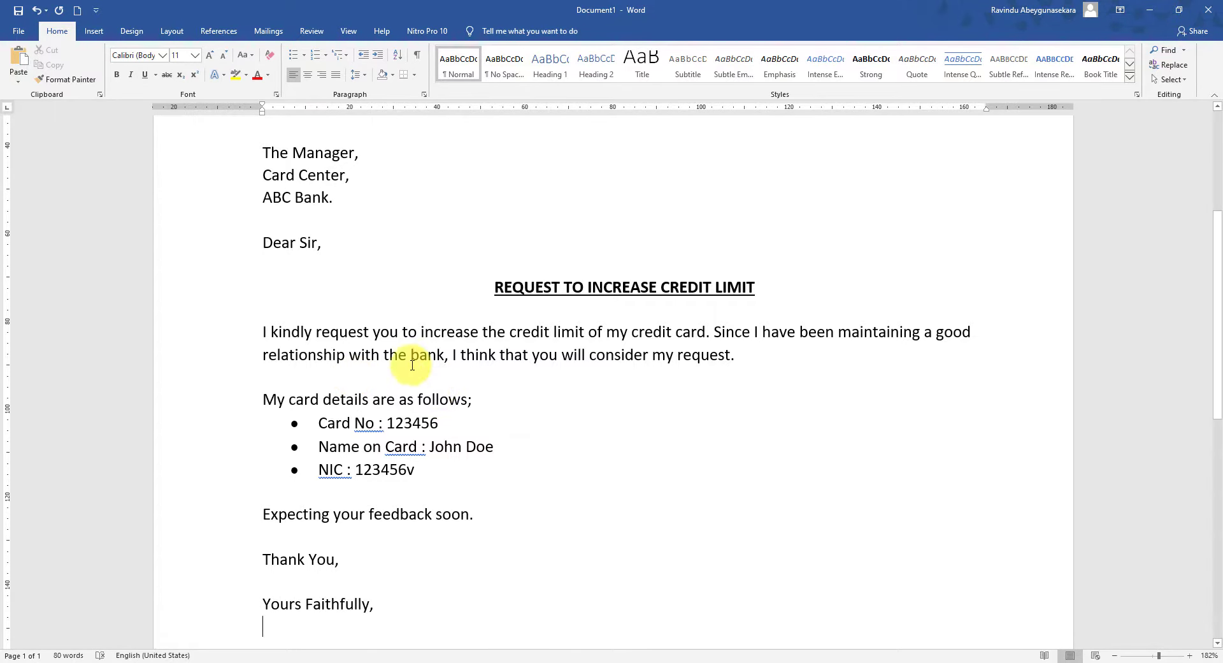
{"action": "scroll", "coordinate": [356, 344], "scroll_direction": "down", "scroll_amount": 5}
{"action": "scroll", "coordinate": [357, 342], "scroll_direction": "up", "scroll_amount": 2}
{"action": "key", "text": "Return"}
{"action": "key", "text": "Return"}
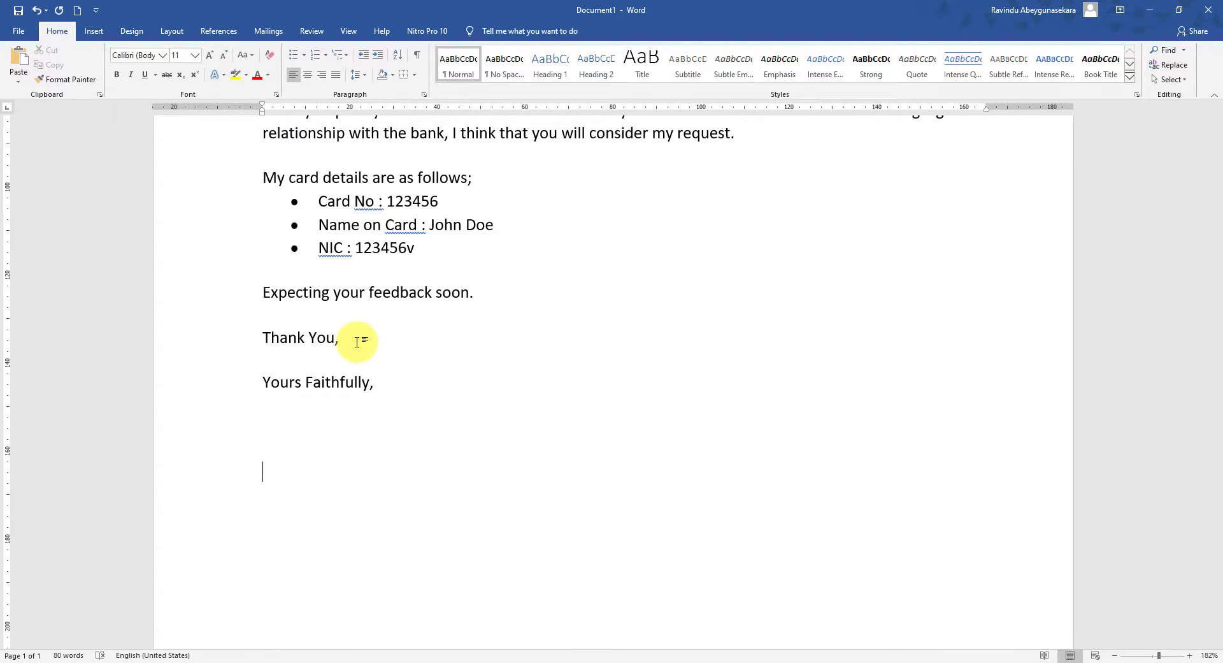
{"action": "type", "text": "John"}
{"action": "type", "text": " Doe"}
- Try a dotted signature line above the sender's name, and delete it along with the extra blank lines over it
{"action": "type", "text": "..............................."}
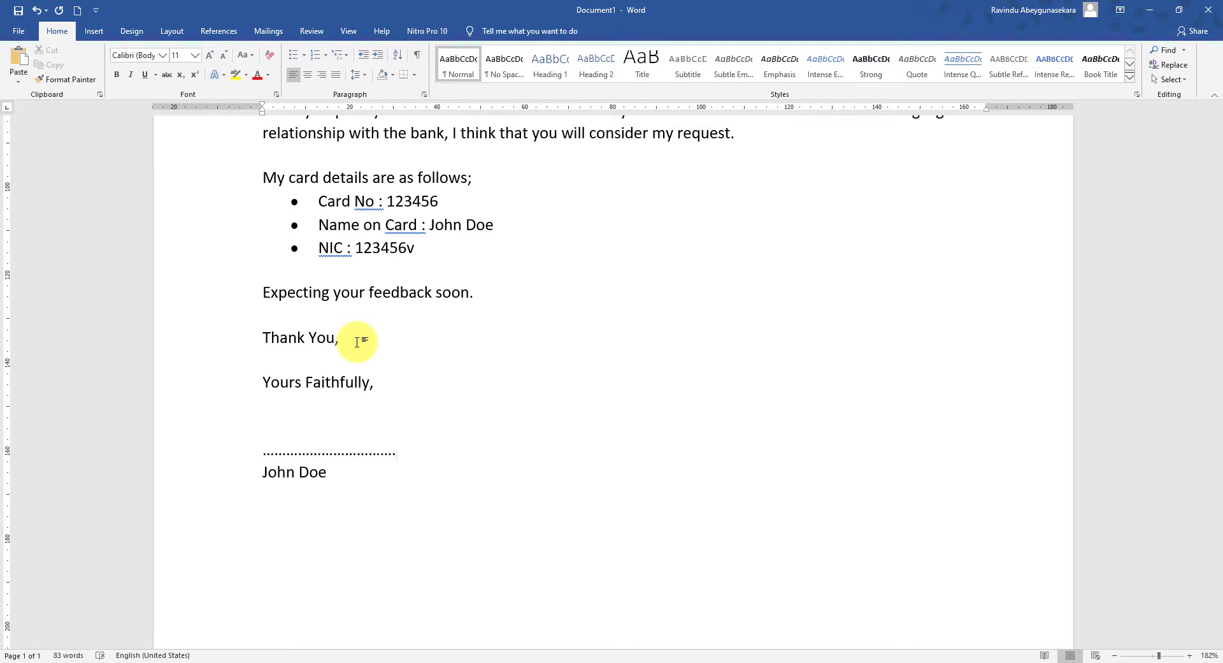
{"action": "key", "text": "BackSpace"}
{"action": "key", "text": "BackSpace"}
{"action": "key", "text": "BackSpace"}
{"action": "key", "text": "BackSpace"}
{"action": "key", "text": "BackSpace"}
{"action": "key", "text": "BackSpace"}
{"action": "key", "text": "BackSpace"}
{"action": "key", "text": "BackSpace"}
{"action": "key", "text": "BackSpace"}
{"action": "key", "text": "BackSpace"}
{"action": "key", "text": "BackSpace"}
{"action": "key", "text": "BackSpace"}
{"action": "key", "text": "BackSpace"}
{"action": "key", "text": "BackSpace"}
{"action": "key", "text": "BackSpace"}
{"action": "key", "text": "BackSpace"}
{"action": "key", "text": "BackSpace"}
{"action": "key", "text": "BackSpace"}
{"action": "key", "text": "BackSpace"}
{"action": "key", "text": "BackSpace"}
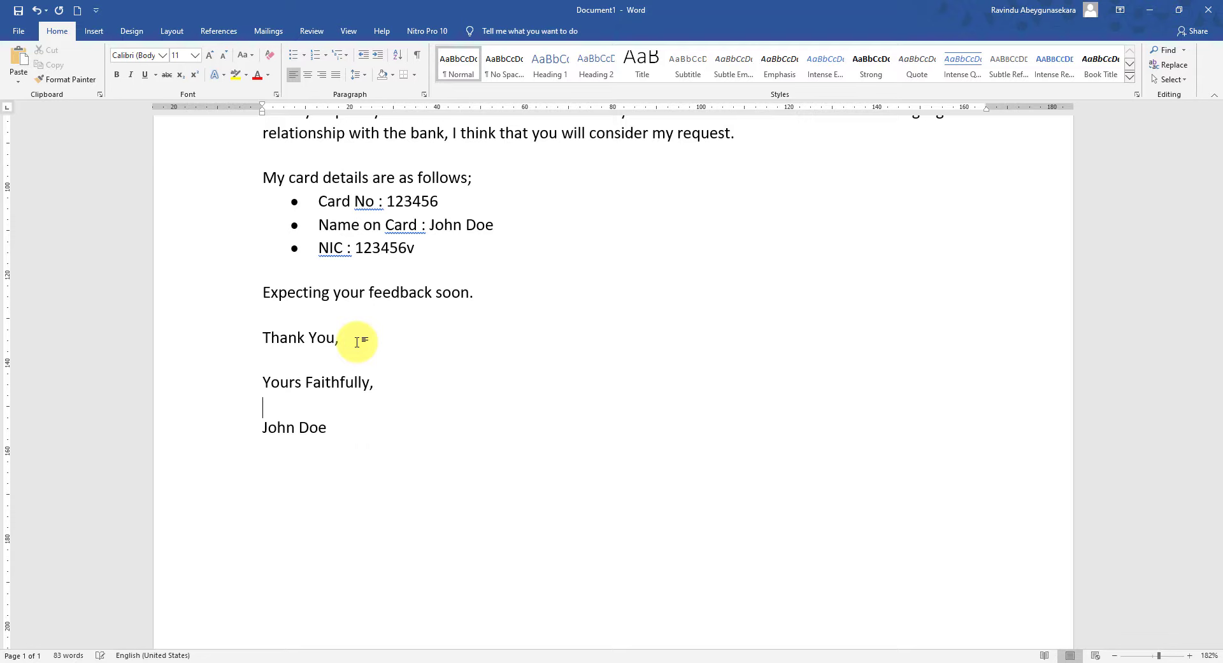
- Add three blank lines below "Yours Faithfully," and insert a solid underscore signature line directly above the sender's name
{"action": "key", "text": "Return"}
{"action": "key", "text": "Return"}
{"action": "key", "text": "Return"}
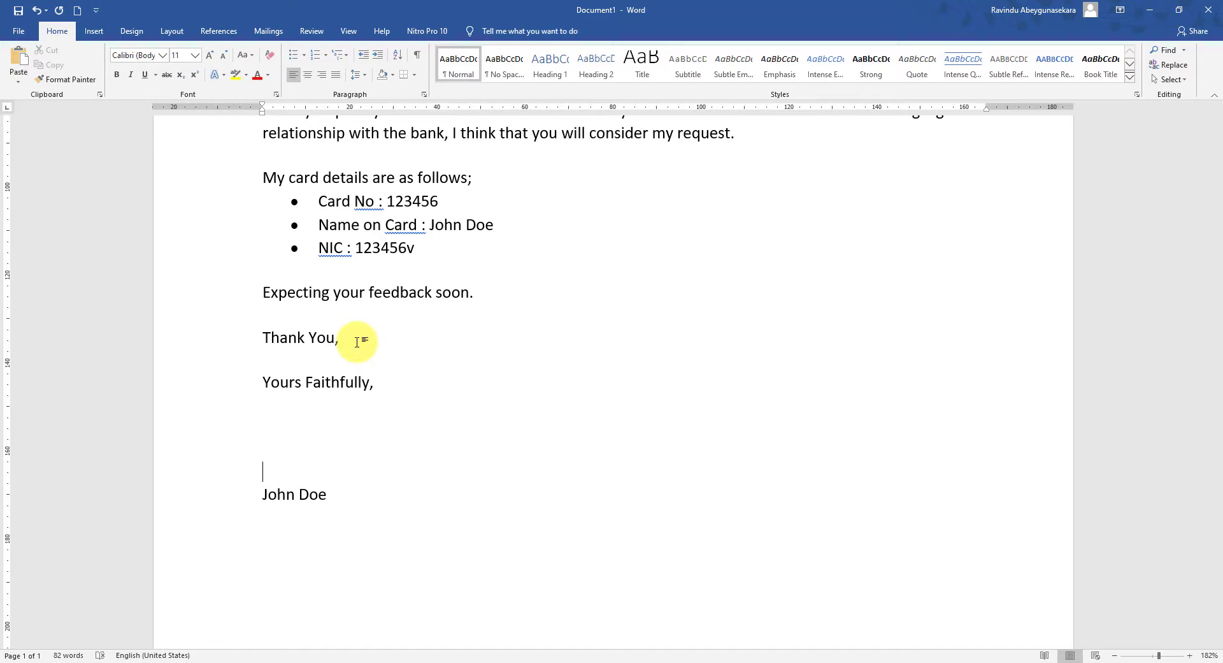
{"action": "type", "text": "_______________________"}
{"action": "left_click", "coordinate": [369, 494]}
{"action": "scroll", "coordinate": [457, 469], "scroll_direction": "up", "scroll_amount": 6}
{"action": "scroll", "coordinate": [457, 469], "scroll_direction": "down", "scroll_amount": 9}
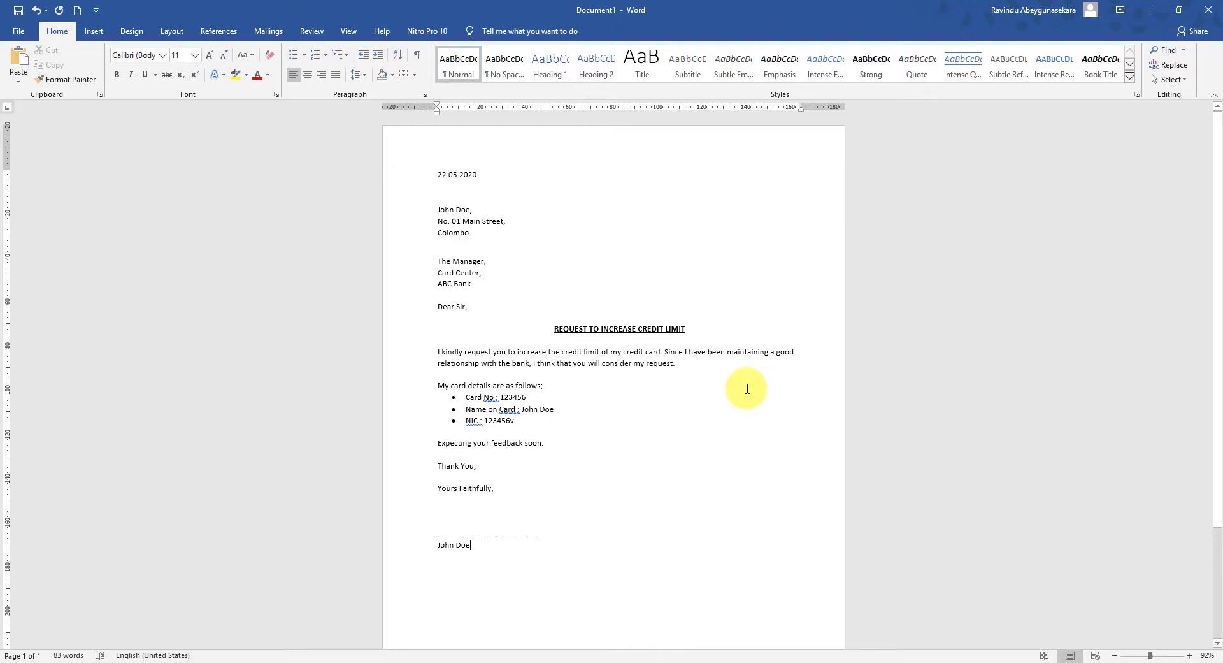
- Check how the finished letter sits on the page in the print preview, and return to the document
{"action": "scroll", "coordinate": [748, 389], "scroll_direction": "down", "scroll_amount": 1}
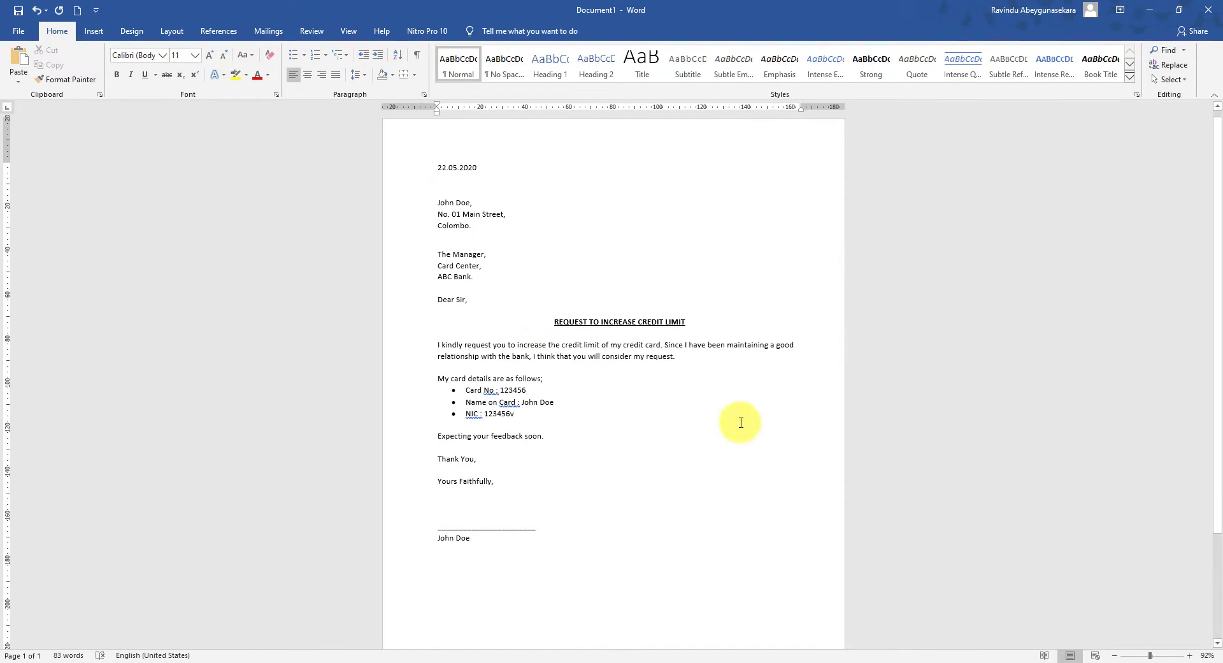
{"action": "left_click", "coordinate": [18, 32]}
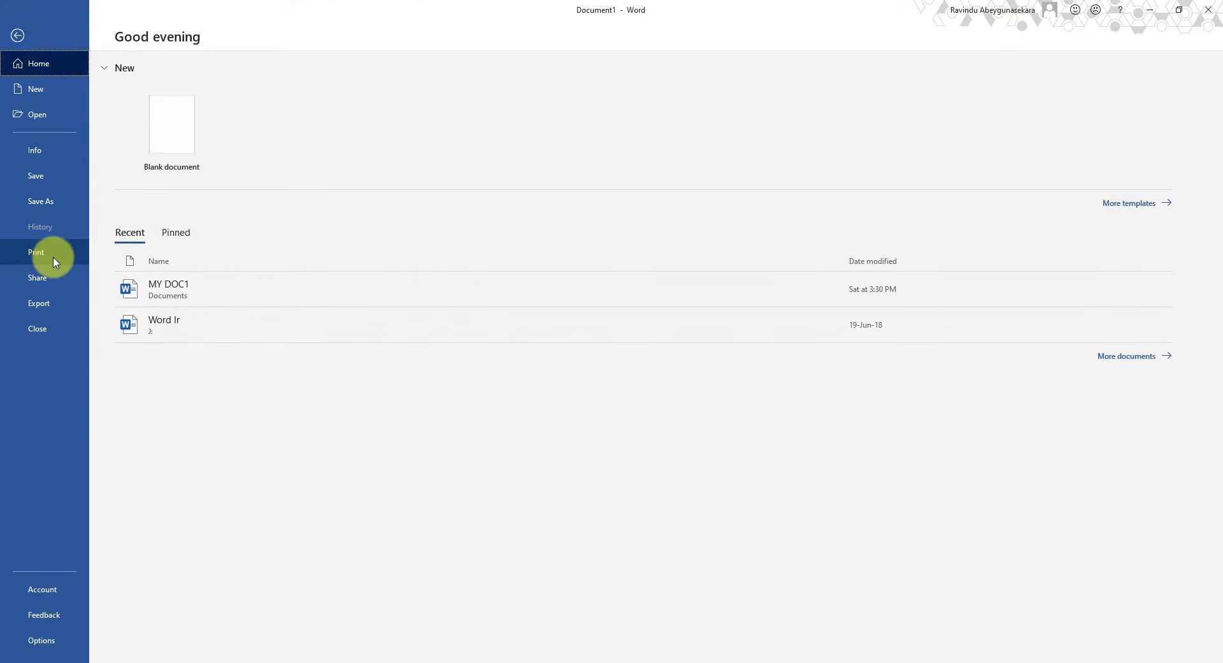
{"action": "left_click", "coordinate": [54, 260]}
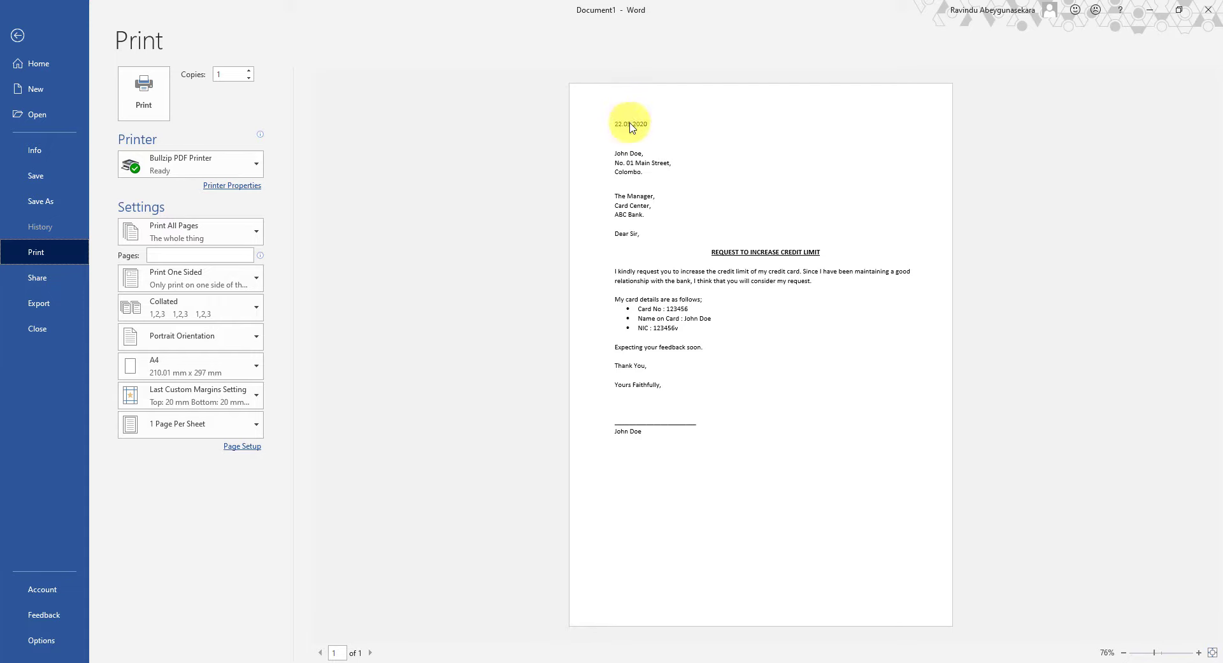
{"action": "left_click", "coordinate": [17, 35]}
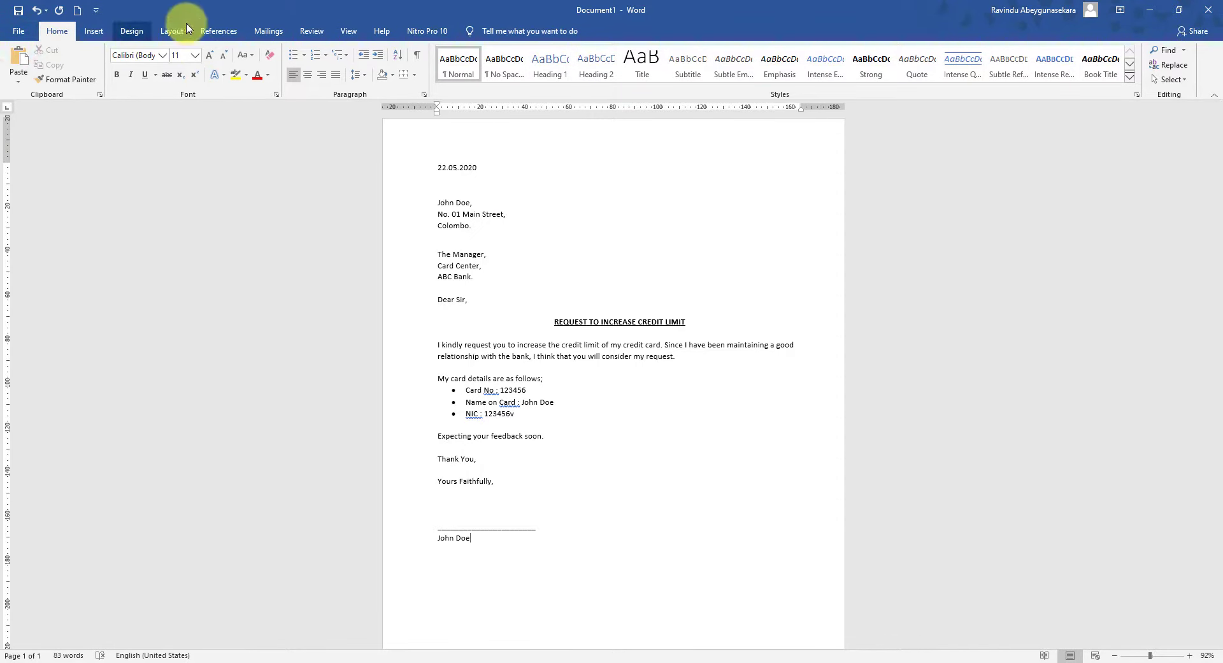
- Set the document's top margin to 30 mm through the custom margin settings
{"action": "left_click", "coordinate": [173, 31]}
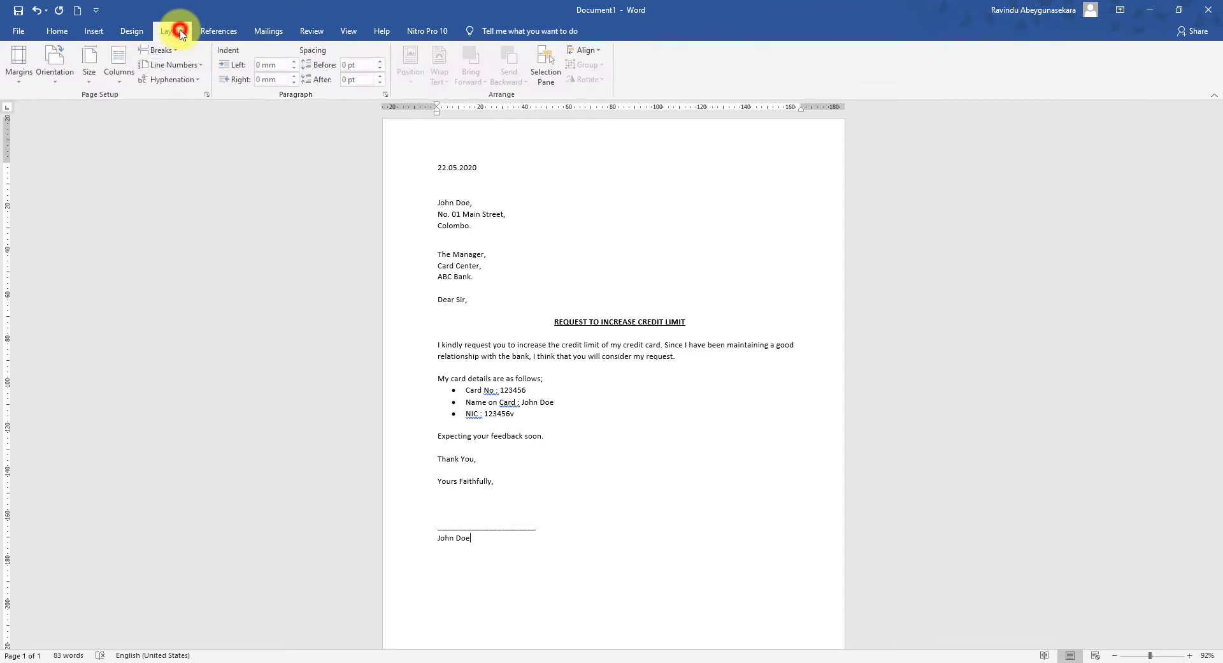
{"action": "left_click", "coordinate": [21, 75]}
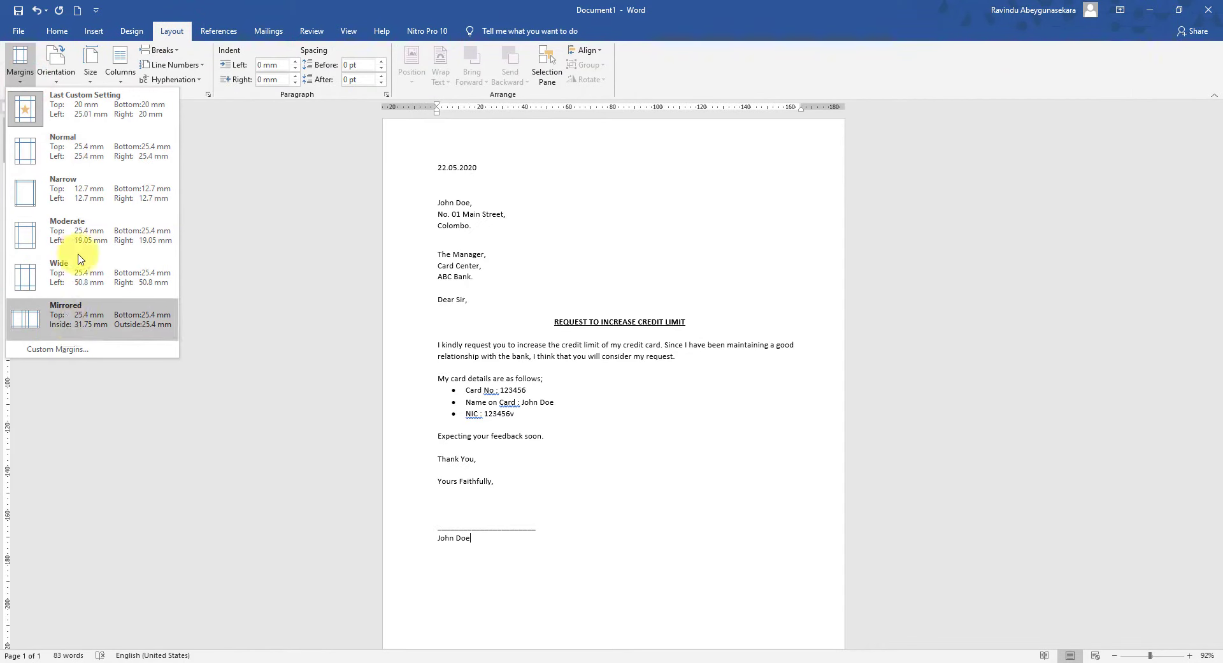
{"action": "left_click", "coordinate": [59, 349]}
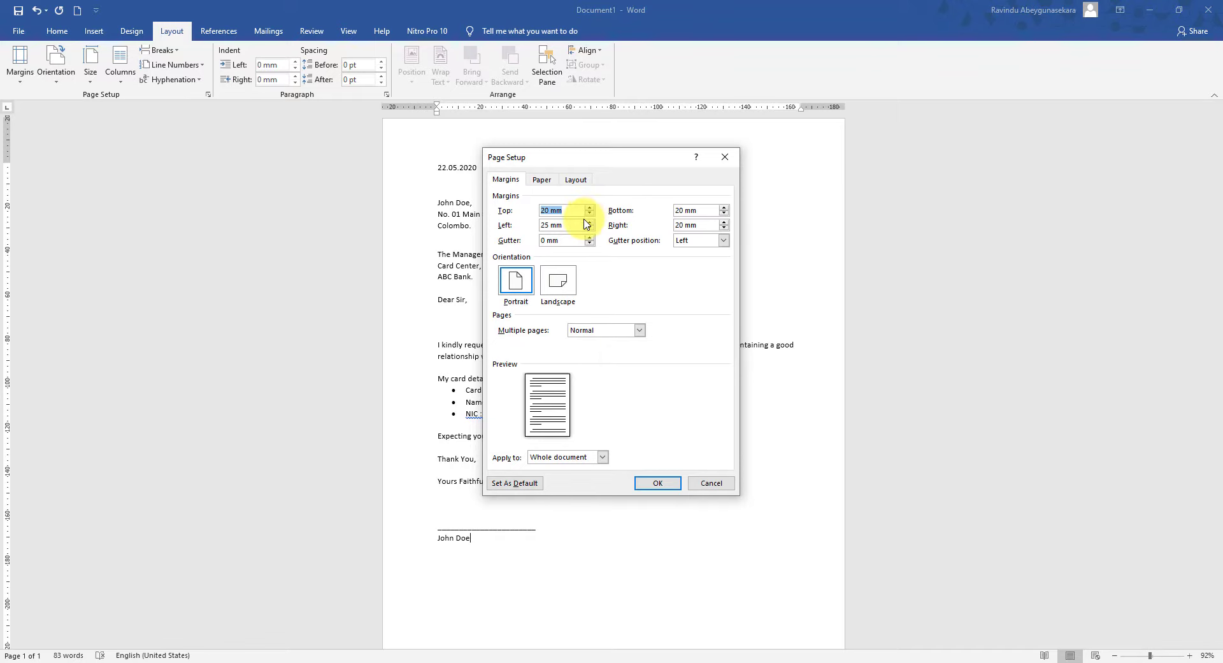
{"action": "type", "text": "30"}
{"action": "left_click", "coordinate": [658, 486]}
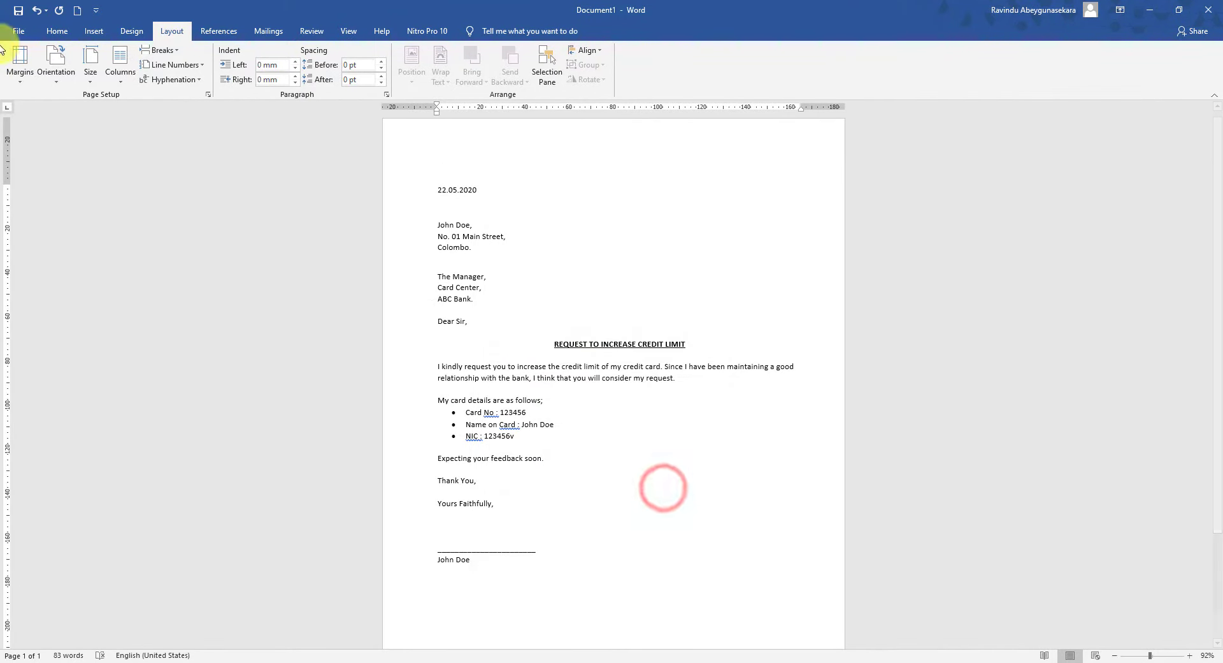
- Check the letter's position with the new top margin in the print preview, and go back to editing
{"action": "left_click", "coordinate": [23, 27]}
{"action": "left_click", "coordinate": [44, 254]}
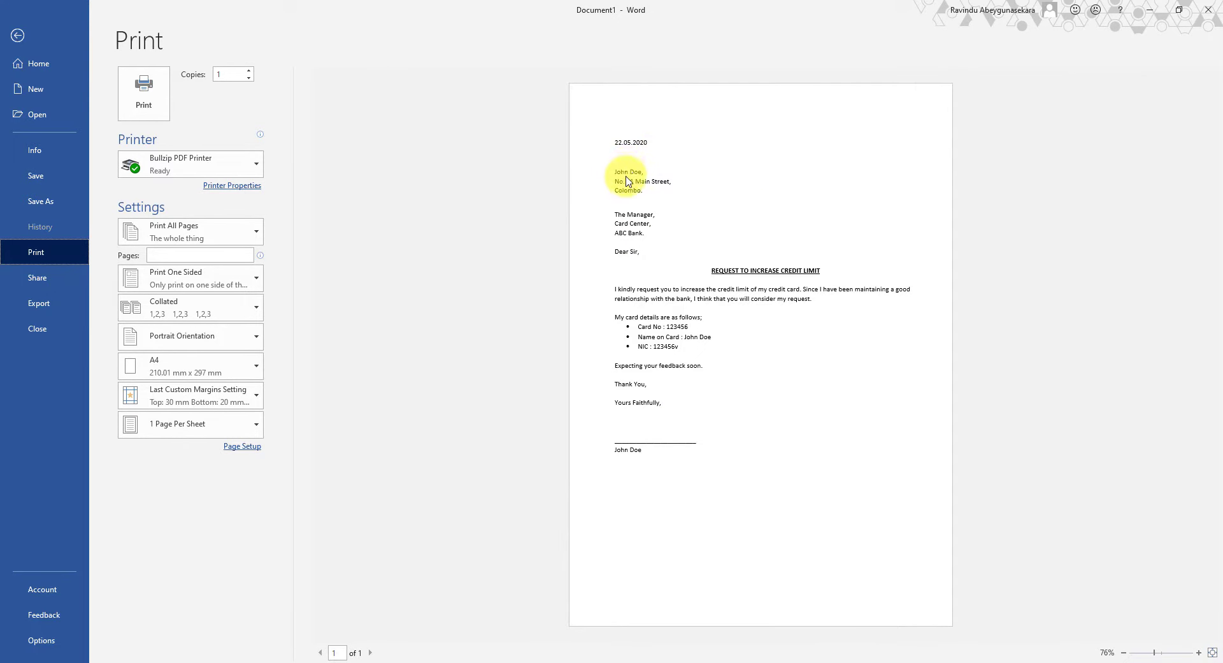
{"action": "left_click", "coordinate": [13, 39]}
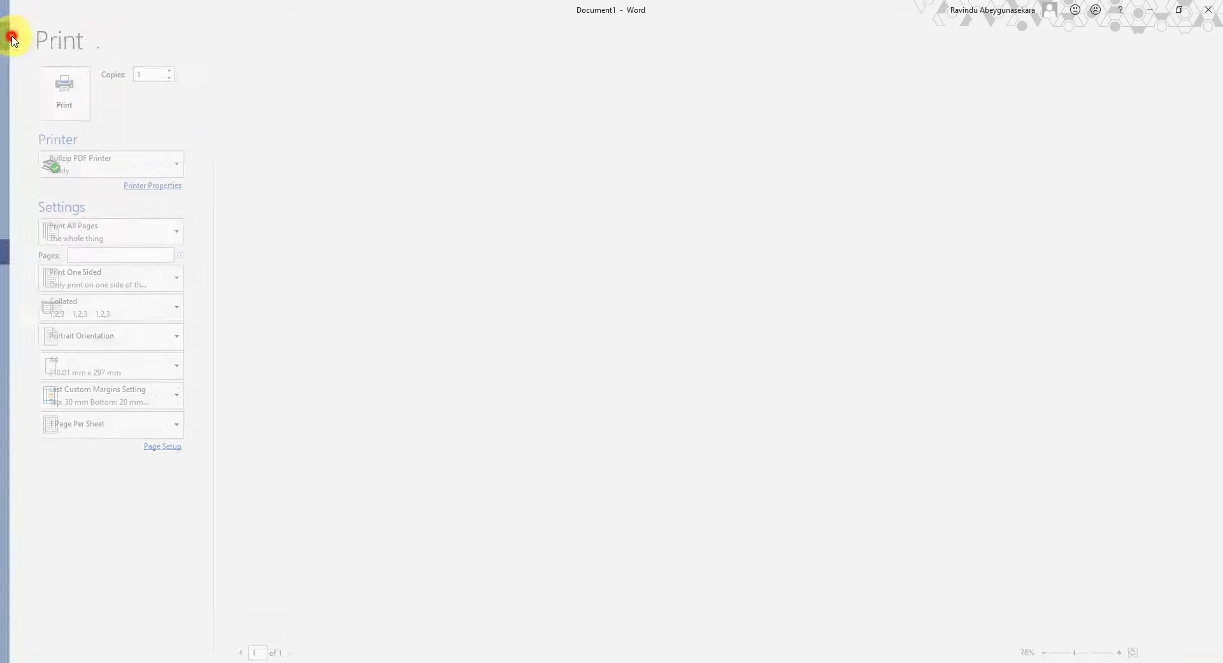
- Set the line spacing of the body paragraph beginning "I kindly request you" to 1.5
{"action": "left_click", "coordinate": [582, 373]}
{"action": "scroll", "coordinate": [684, 386], "scroll_direction": "up", "scroll_amount": 7}
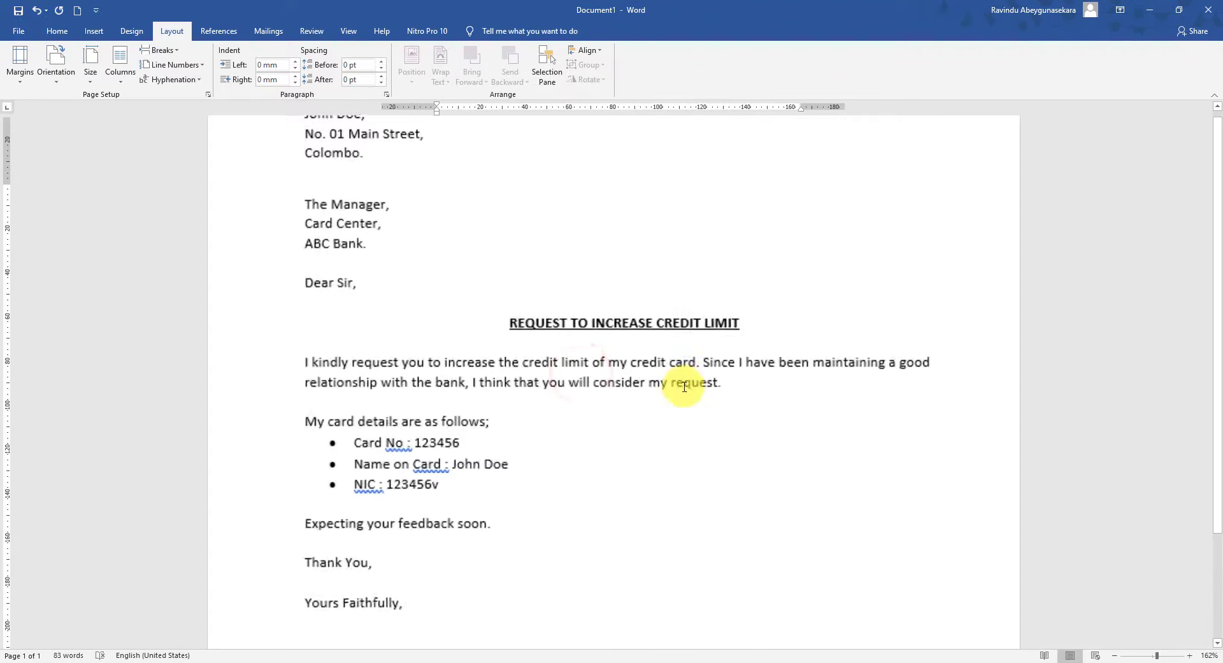
{"action": "scroll", "coordinate": [684, 386], "scroll_direction": "up", "scroll_amount": 4}
{"action": "left_click_drag", "start_coordinate": [806, 382], "coordinate": [172, 369]}
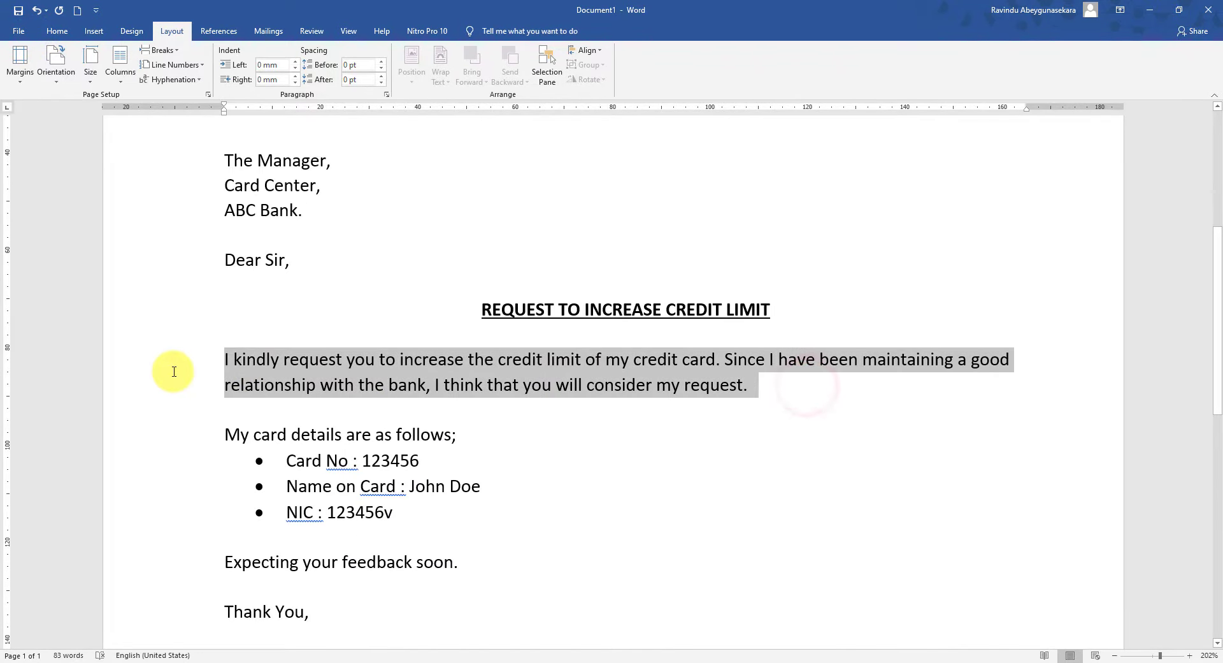
{"action": "left_click", "coordinate": [49, 33]}
{"action": "left_click", "coordinate": [362, 75]}
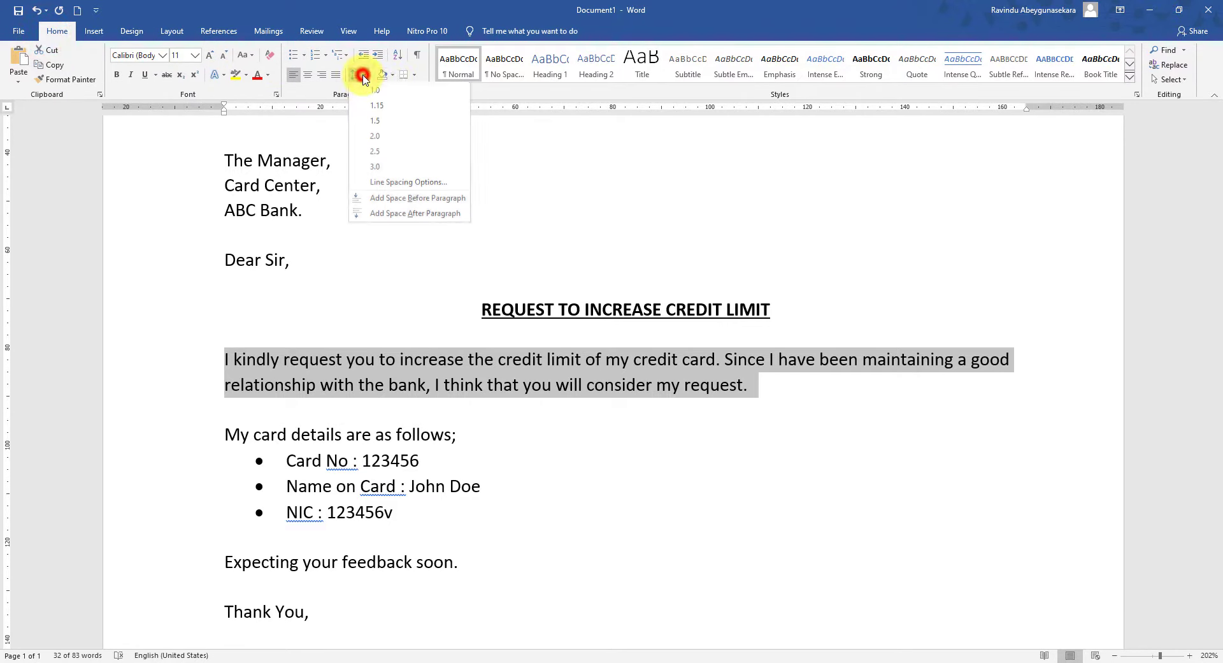
{"action": "left_click", "coordinate": [394, 130]}
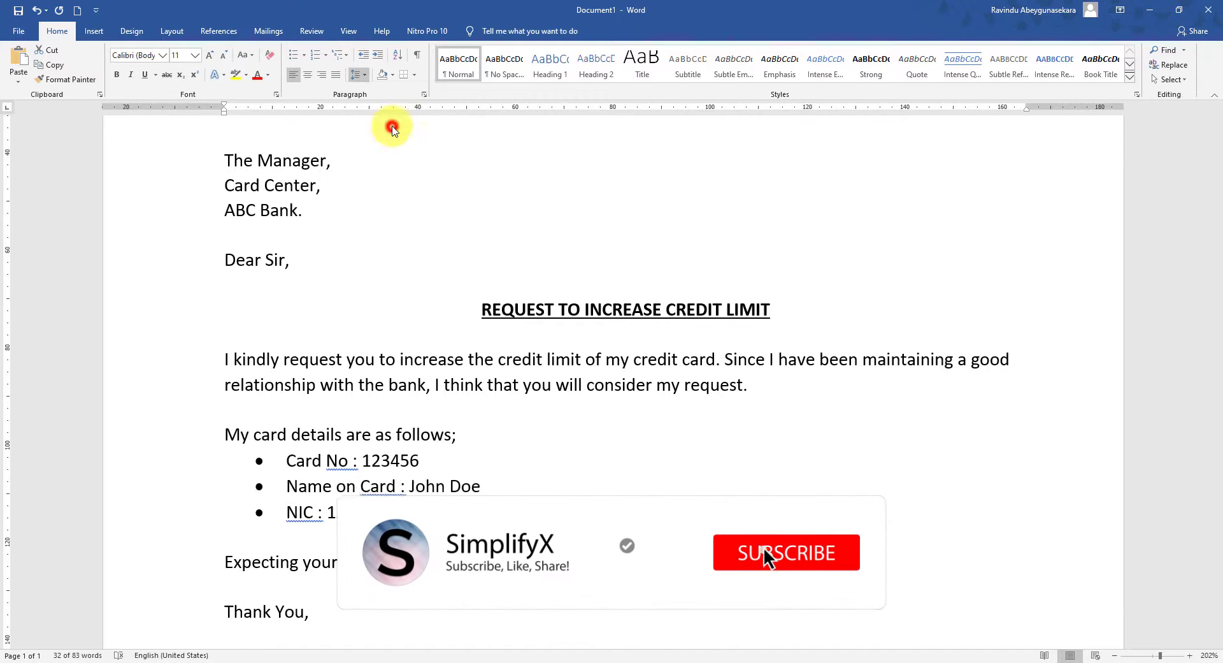
{"action": "left_click", "coordinate": [789, 399]}
{"action": "scroll", "coordinate": [516, 365], "scroll_direction": "down", "scroll_amount": 6}
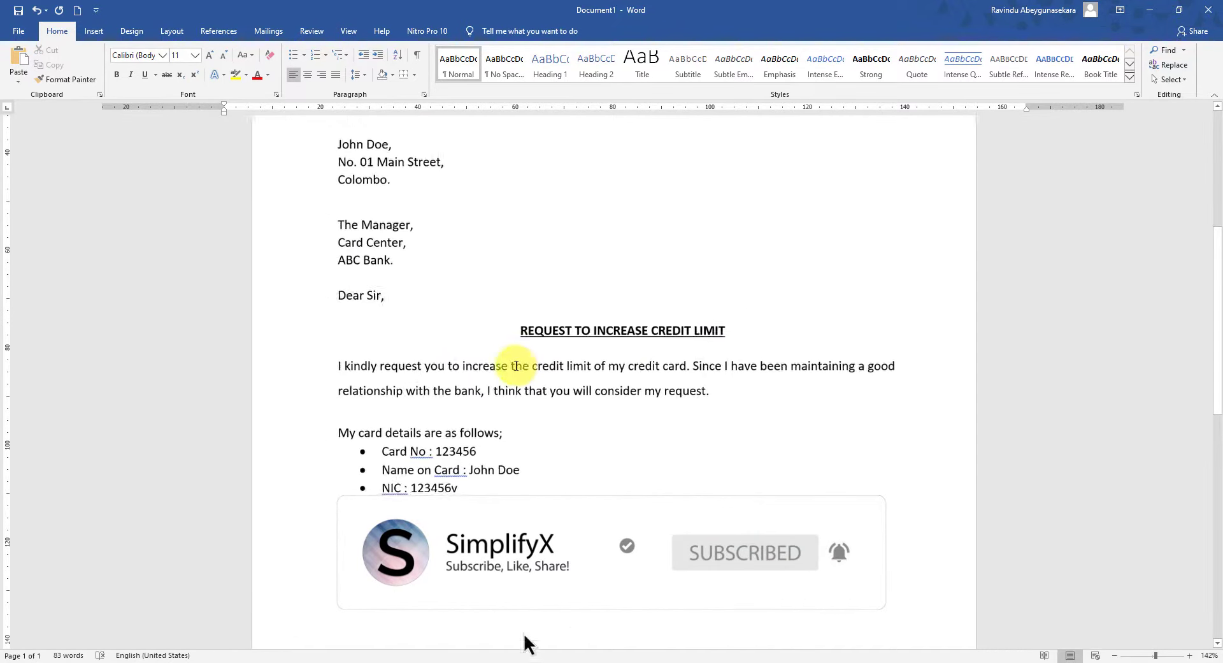